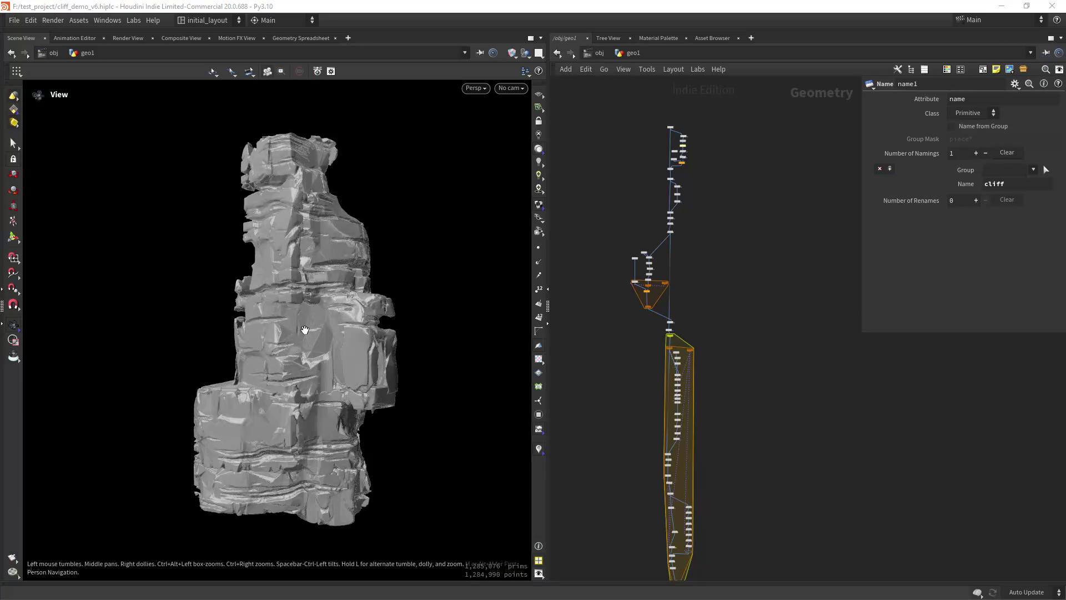
Set the viewport shading to Smooth Shaded and look around the finished cliff model.
mouse_move(305, 330)
mouse_down()
mouse_move(326, 324)
mouse_move(369, 341)
mouse_move(280, 347)
mouse_move(318, 350)
mouse_up()
click(512, 54)
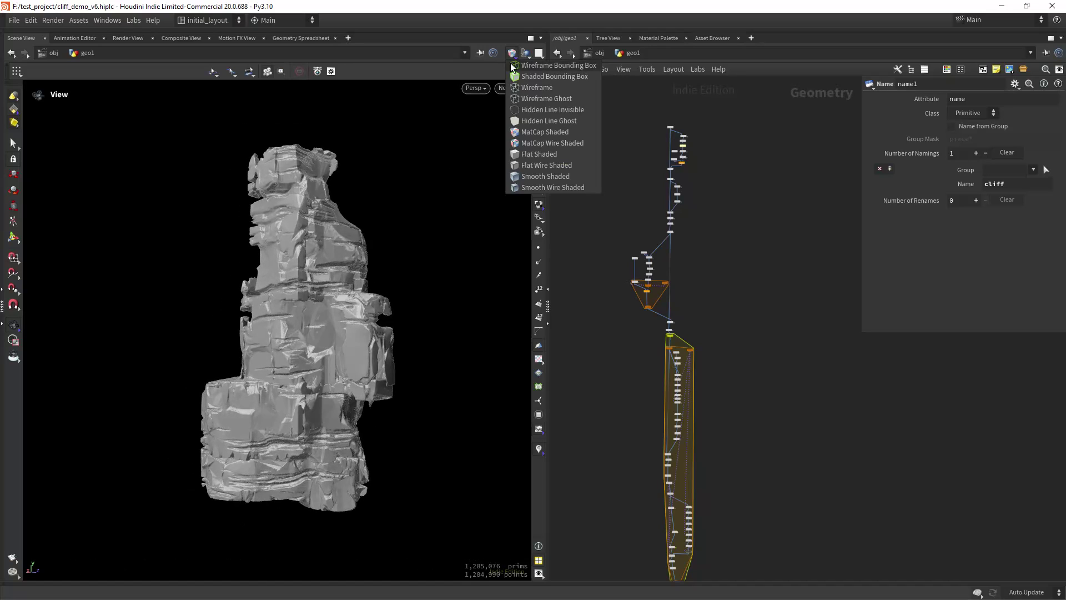
click(533, 176)
mouse_move(489, 202)
mouse_down()
mouse_move(338, 281)
mouse_move(279, 346)
mouse_move(298, 316)
mouse_move(352, 317)
mouse_move(348, 352)
mouse_move(340, 305)
mouse_move(324, 347)
mouse_move(336, 352)
mouse_move(369, 317)
mouse_move(345, 318)
mouse_move(328, 344)
mouse_move(340, 317)
mouse_move(326, 350)
mouse_move(350, 317)
mouse_move(305, 340)
mouse_move(321, 338)
mouse_up()
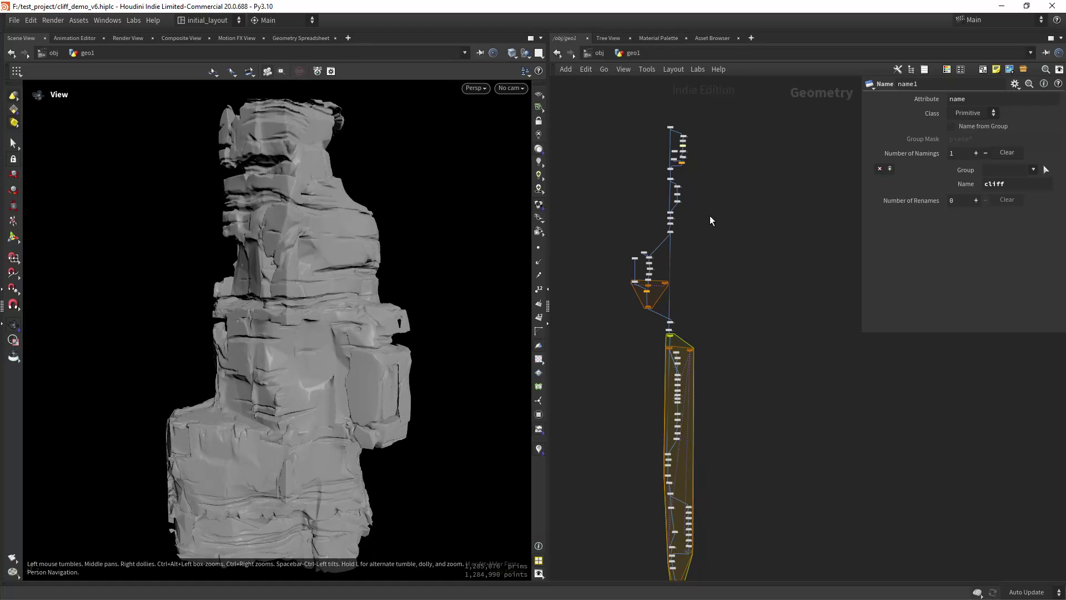
Display the box1 node at the start of the network and examine the base shape in the viewport.
scroll(704, 233, up, 6)
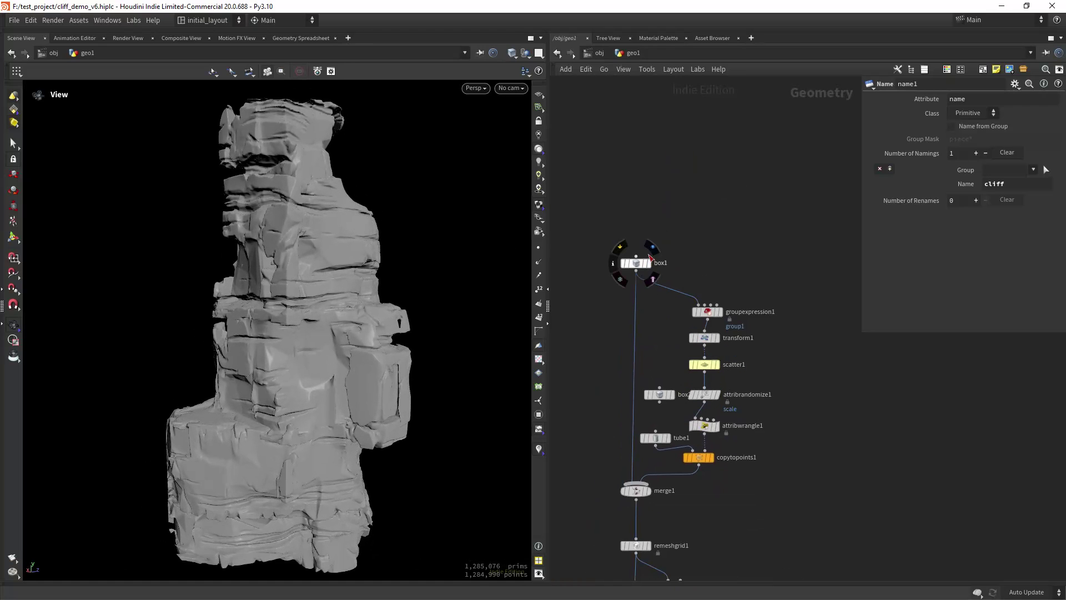
click(648, 261)
drag(349, 328, 397, 345)
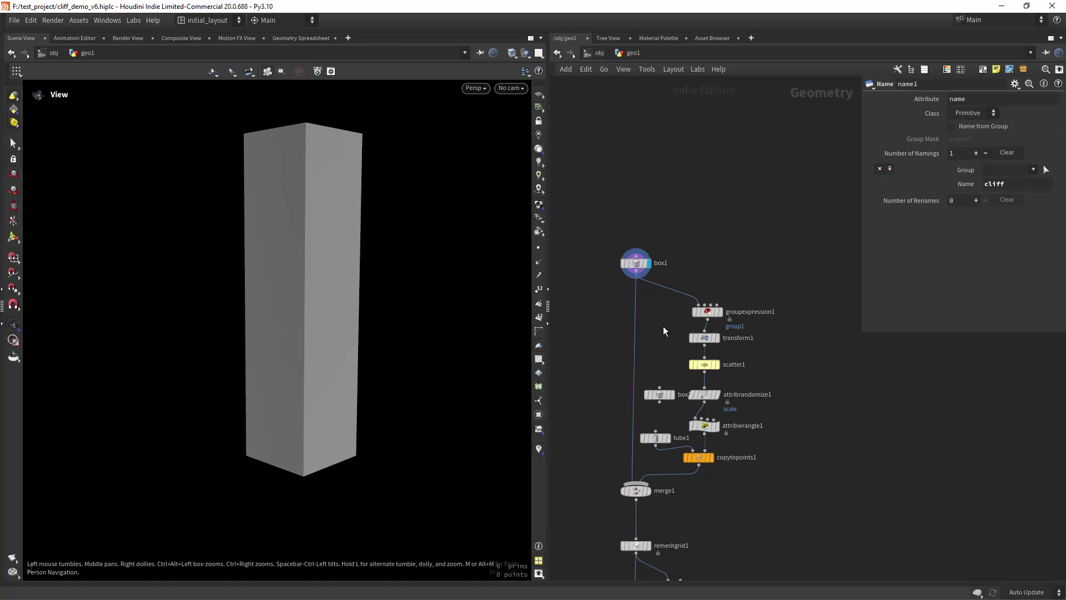
Display the copytopoints1 columns with wire-over-shaded display and show the parameters of tube1.
middle_drag(664, 326, 656, 276)
click(707, 388)
drag(432, 368, 396, 380)
right_drag(369, 311, 405, 293)
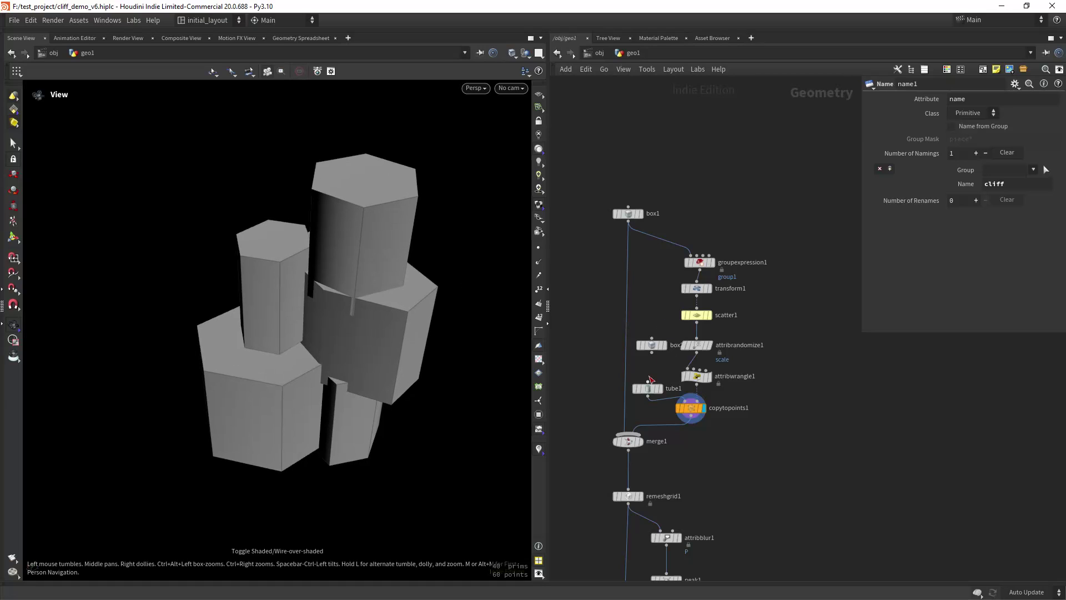
click(650, 389)
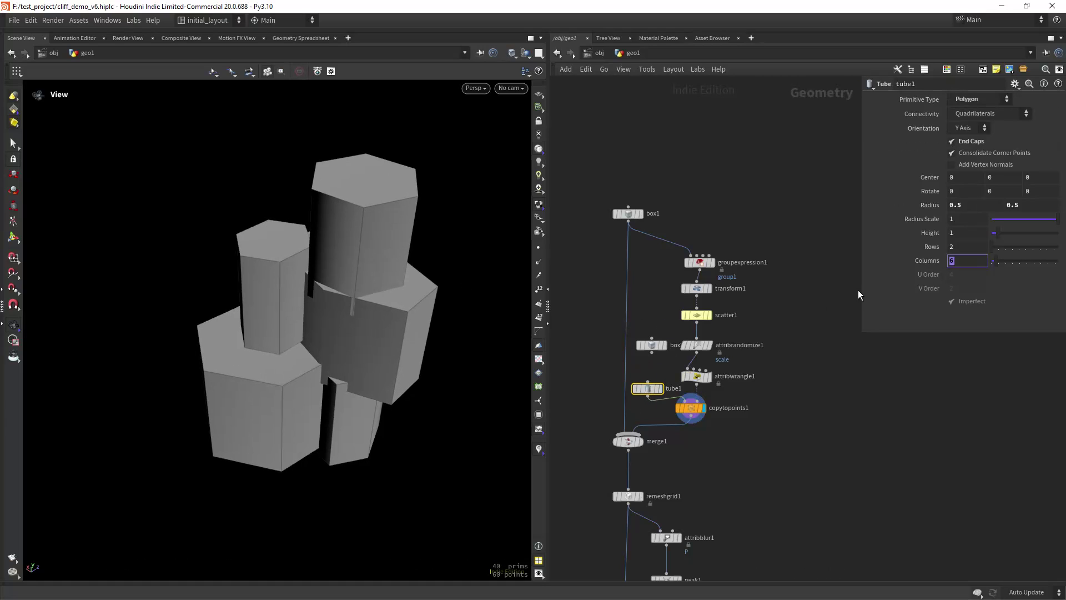
Display merge1 to view the combined box and columns, and show the parameters of scatter1.
click(640, 441)
mouse_move(415, 388)
mouse_down()
mouse_move(419, 331)
mouse_move(417, 372)
mouse_up()
click(689, 312)
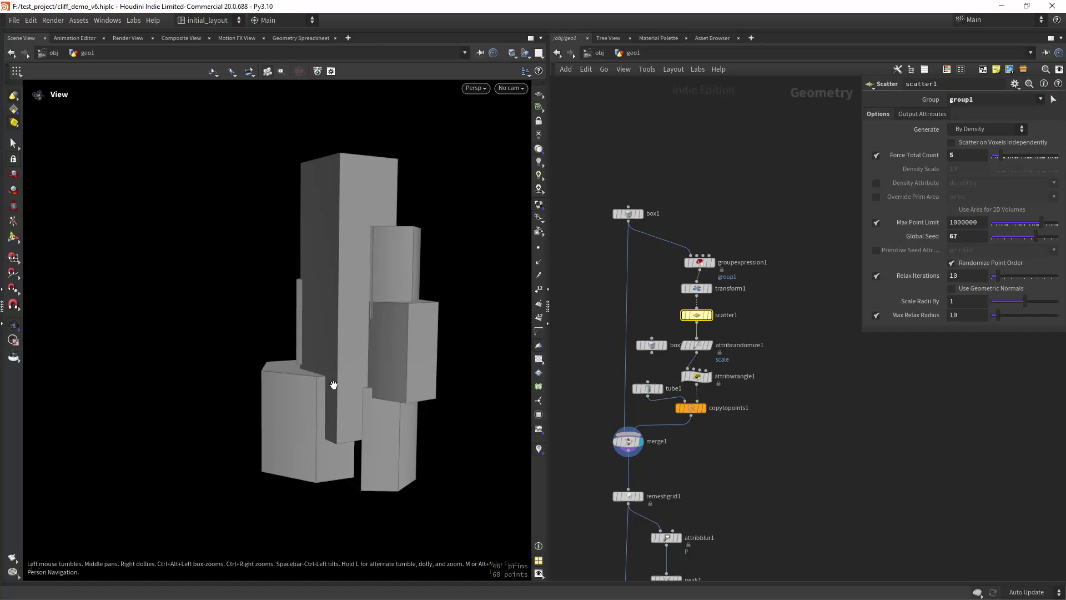
Display remeshgrid1 and examine the remeshed surface of the merged blocks.
middle_drag(690, 461, 686, 298)
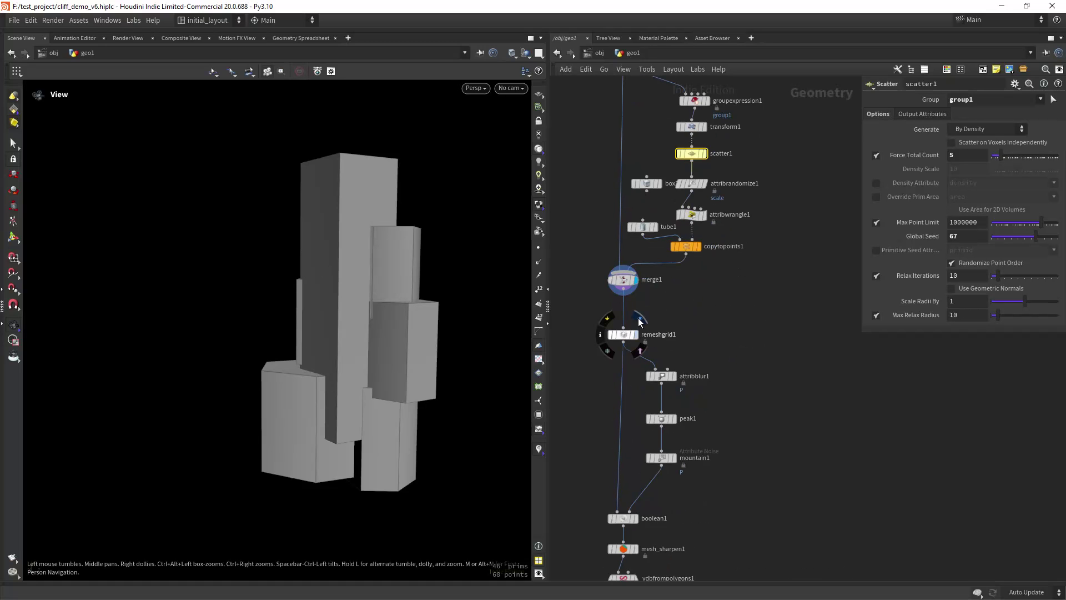
click(640, 321)
mouse_move(405, 352)
mouse_down()
mouse_move(364, 372)
mouse_move(426, 399)
mouse_move(381, 331)
mouse_move(411, 334)
mouse_move(400, 350)
mouse_up()
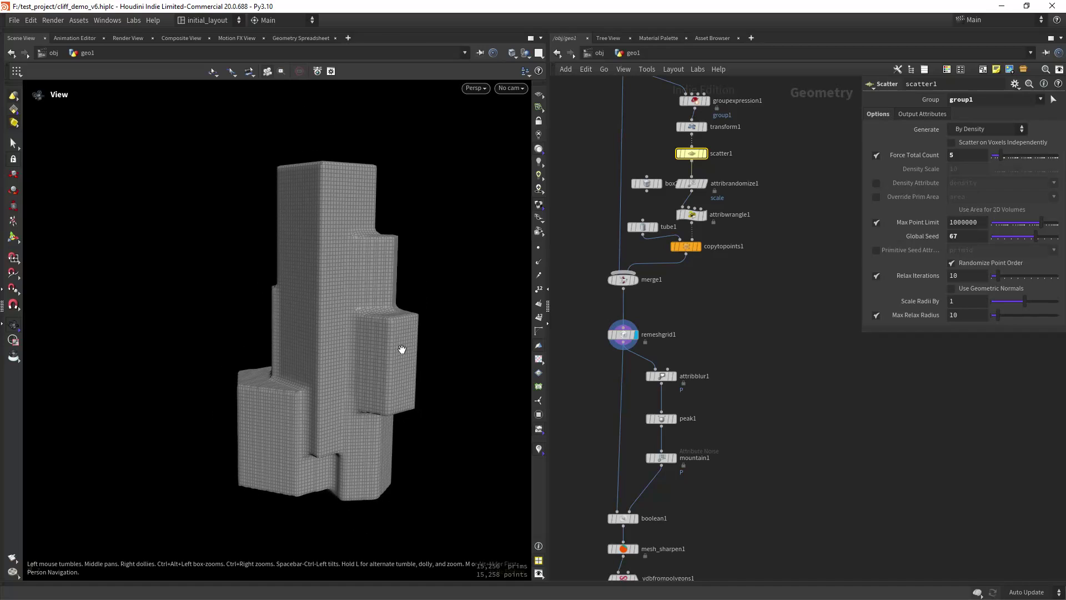
scroll(389, 354, up, 2)
middle_drag(679, 343, 697, 270)
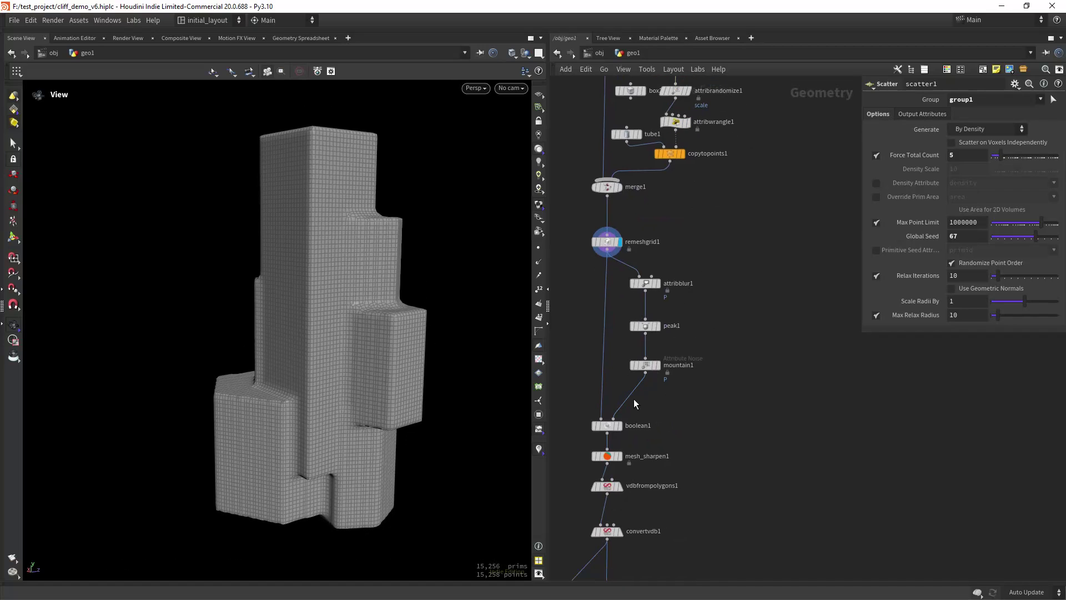
Display attribblur1, peak1 and mountain1 in turn to examine the smoothed, expanded and noise-displaced shapes.
click(656, 283)
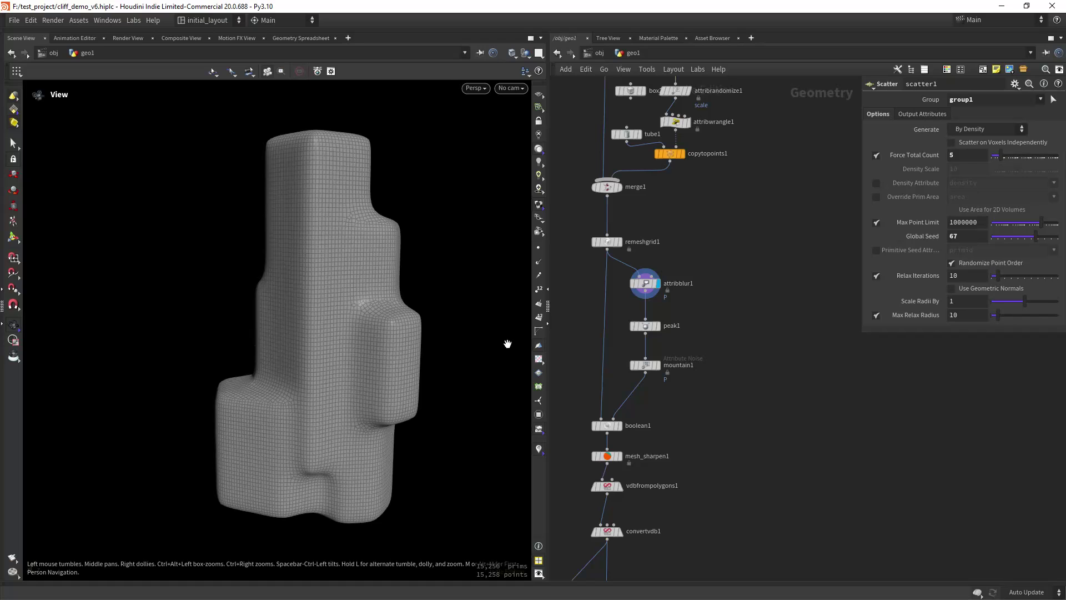
click(662, 313)
middle_drag(687, 355, 688, 336)
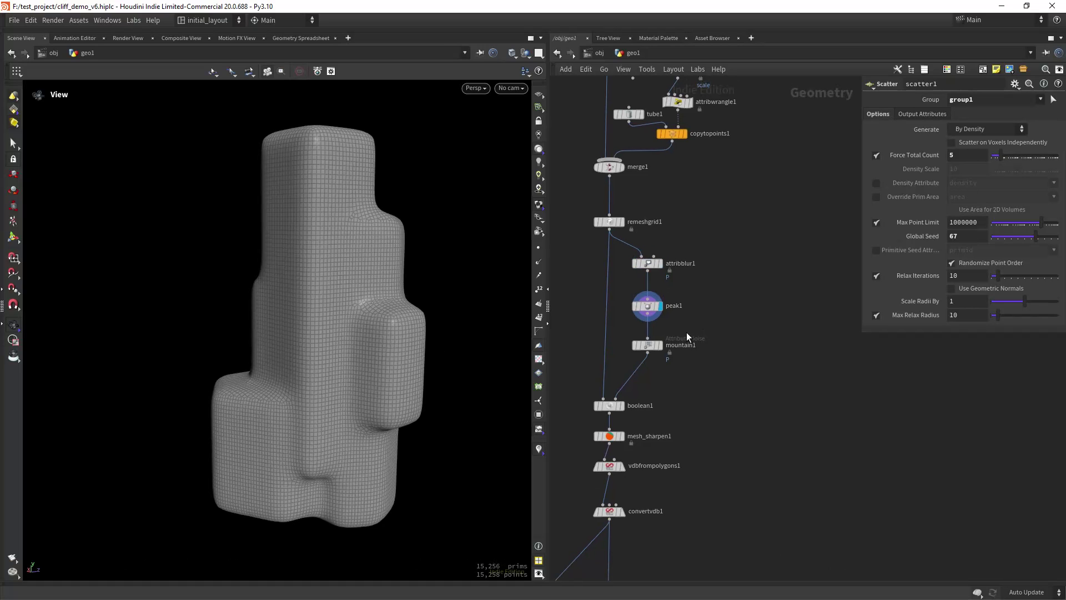
click(665, 331)
middle_drag(635, 398, 640, 377)
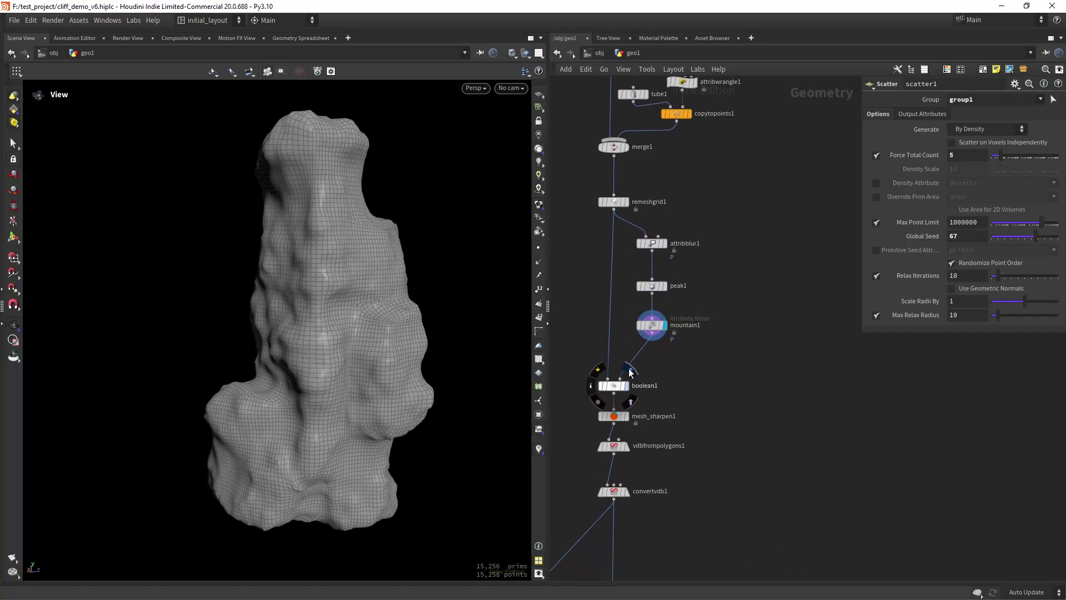
Display boolean1 without the wireframe overlay and examine the chipped edges of the cliff shape.
click(632, 370)
drag(426, 359, 395, 372)
key(shift+w)
scroll(385, 279, up, 6)
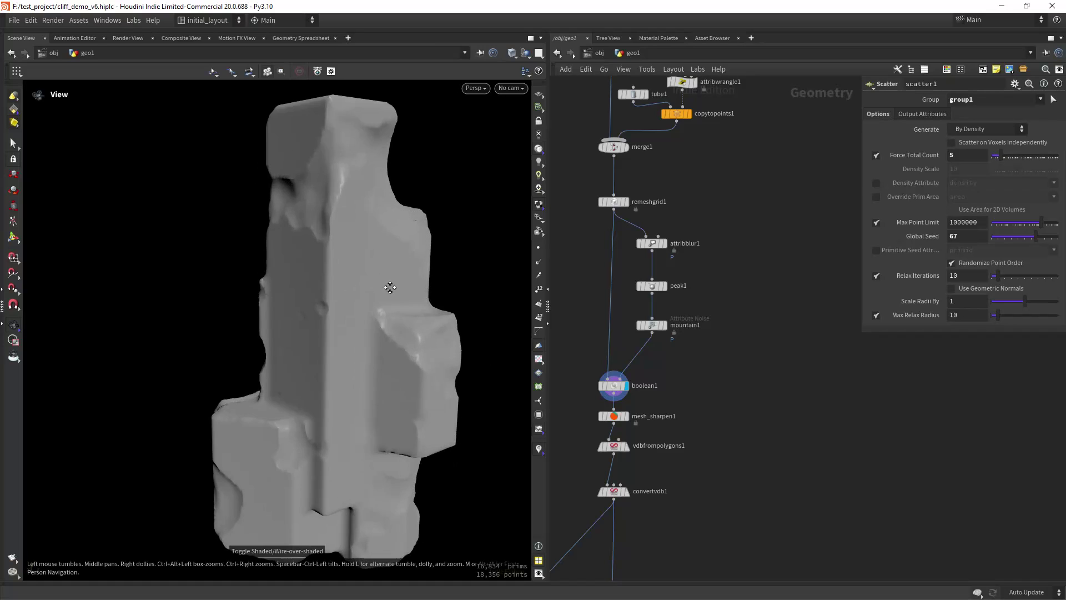
drag(390, 280, 381, 338)
scroll(381, 338, down, 3)
middle_drag(381, 339, 358, 336)
drag(374, 312, 384, 321)
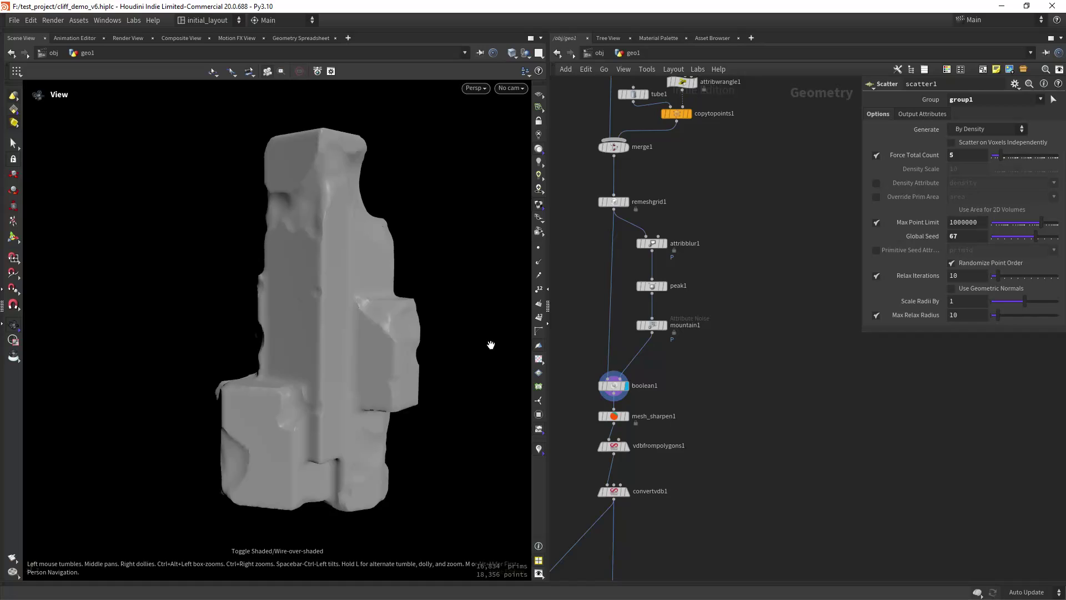
Display mesh_sharpen1 and vdbfrompolygons1 in turn to compare the sharpened mesh with its VDB version.
middle_drag(671, 409, 669, 343)
click(622, 349)
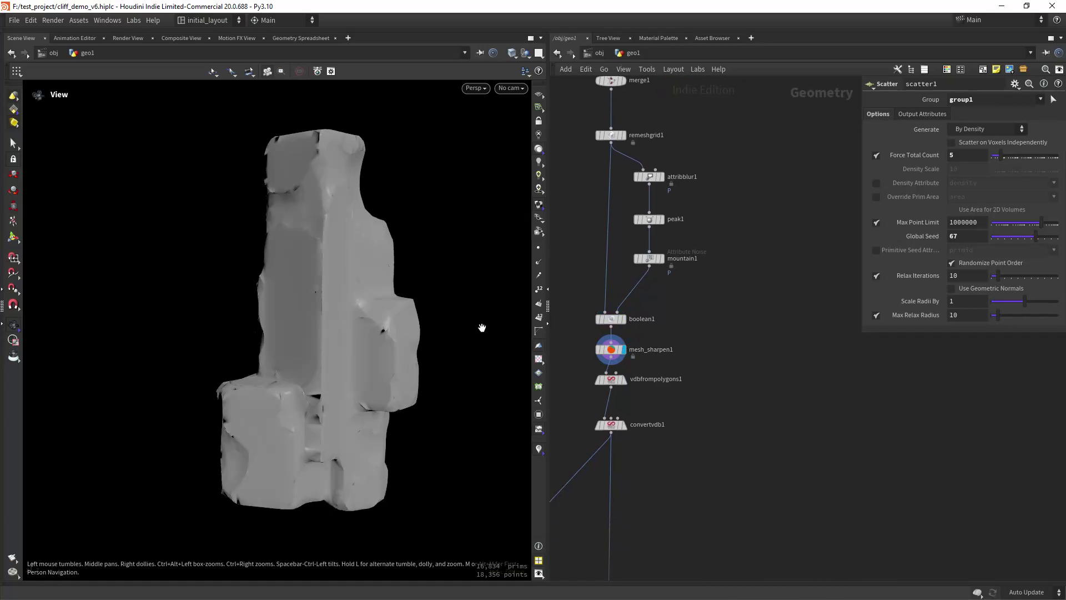
click(622, 379)
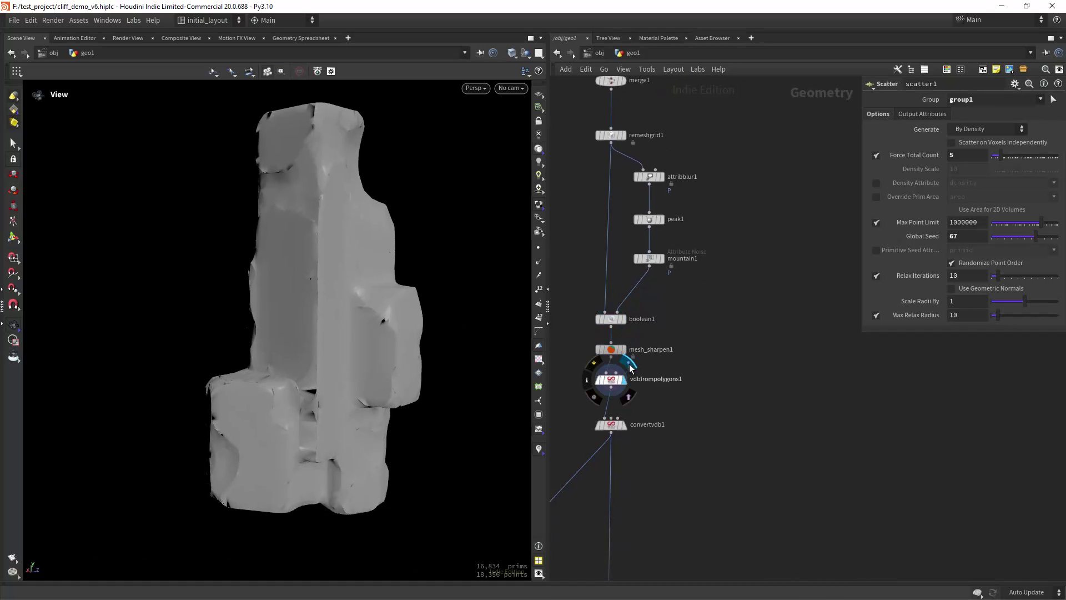
scroll(417, 382, down, 2)
middle_drag(427, 394, 416, 374)
scroll(717, 393, down, 2)
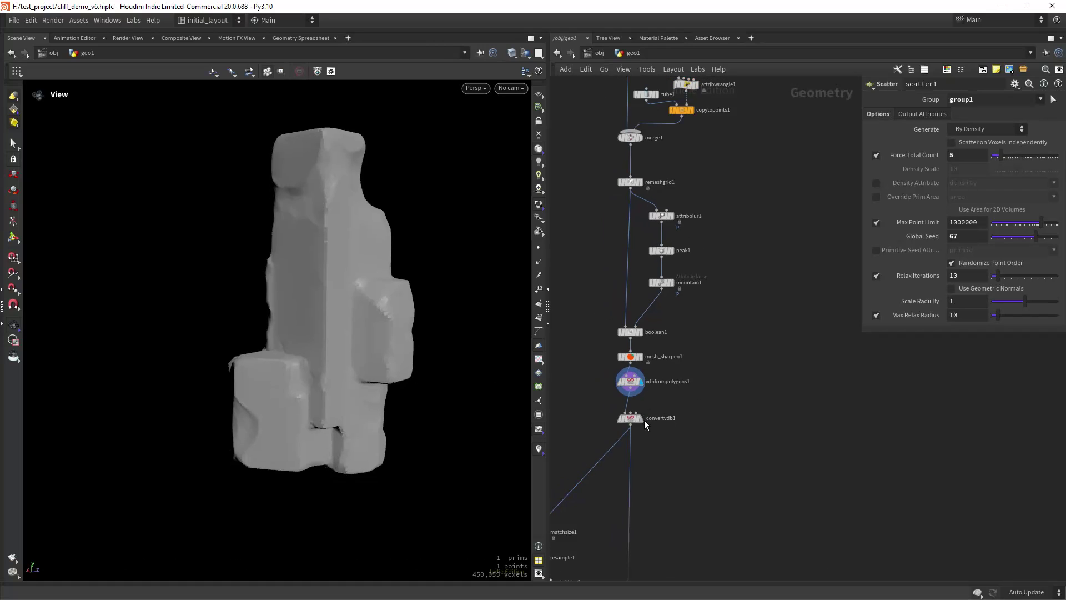
Display convertvdb1 and inspect the converted mesh up close with the wireframe briefly toggled.
click(644, 406)
drag(389, 369, 422, 341)
key(w)
scroll(409, 328, up, 3)
key(w)
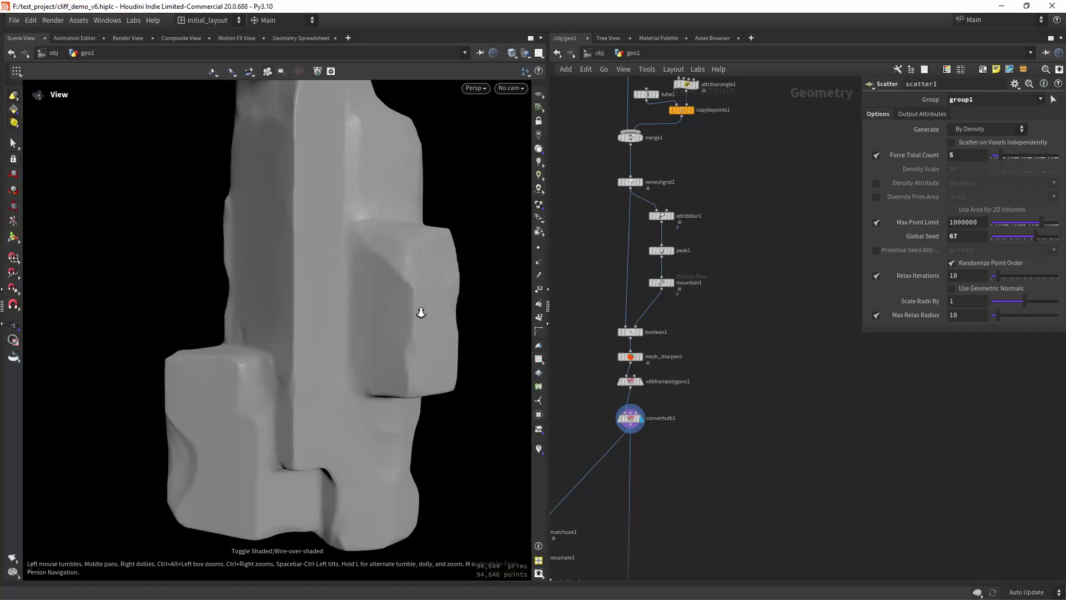
scroll(418, 312, down, 3)
middle_drag(413, 321, 400, 329)
Display matchsize1 in the cutting-plane branch to examine the line fitted to the cliff's height.
scroll(687, 437, down, 5)
middle_drag(673, 486, 701, 359)
scroll(694, 391, up, 3)
scroll(695, 334, up, 4)
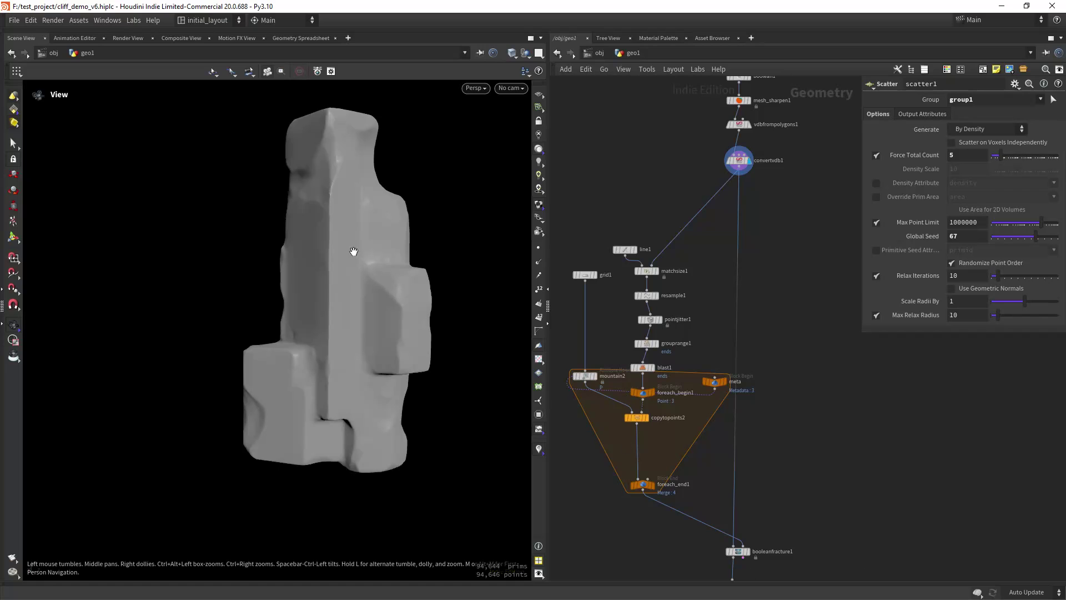
scroll(694, 347, up, 3)
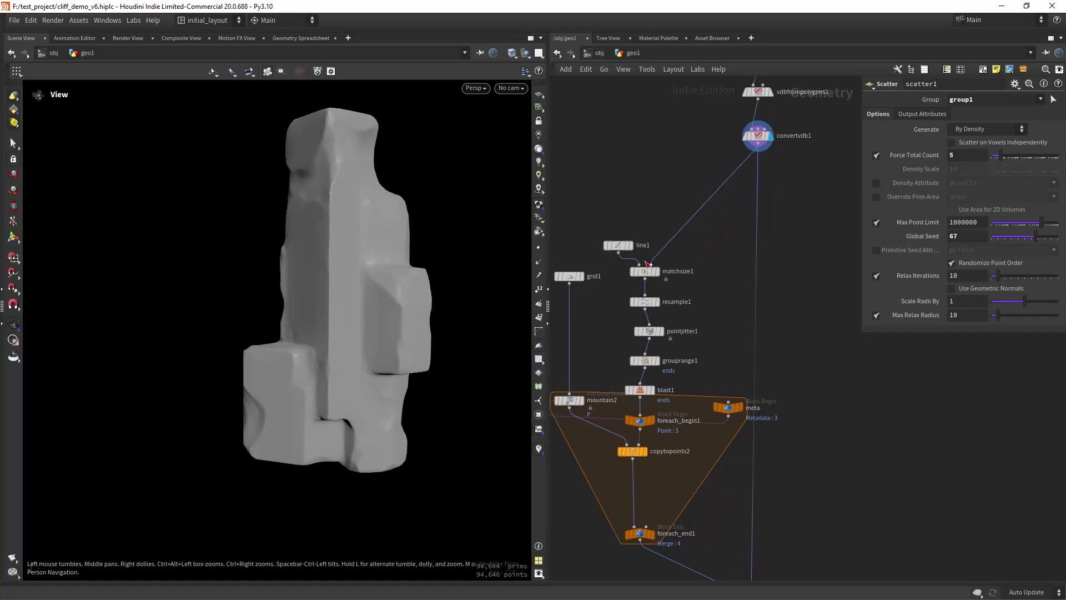
click(661, 257)
drag(415, 357, 507, 320)
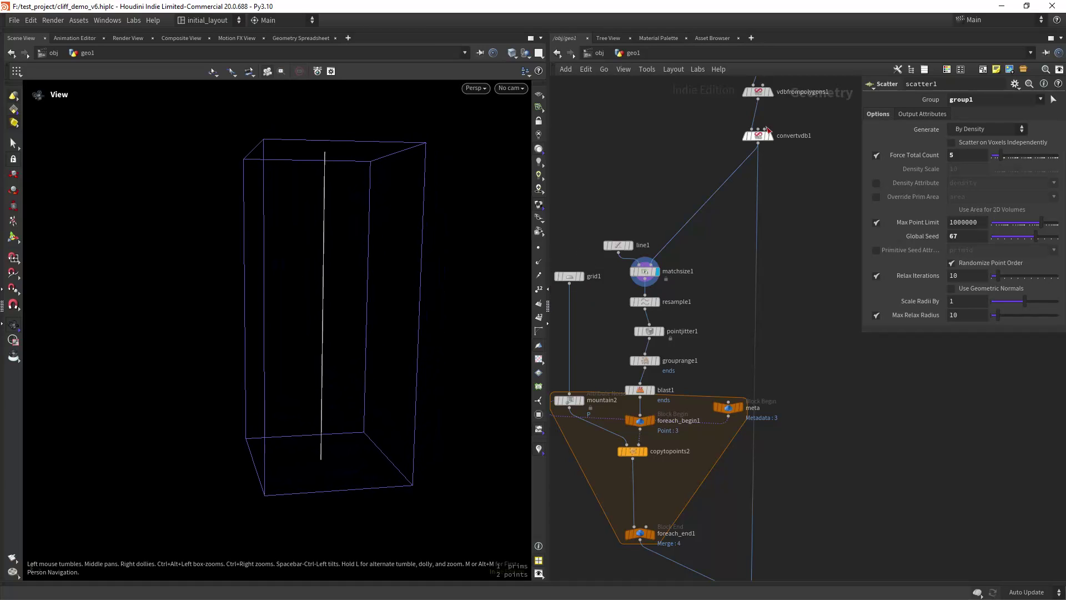
Display resample1 and show its parameters, then display pointjitter1 to examine the jittered points on the line.
click(662, 286)
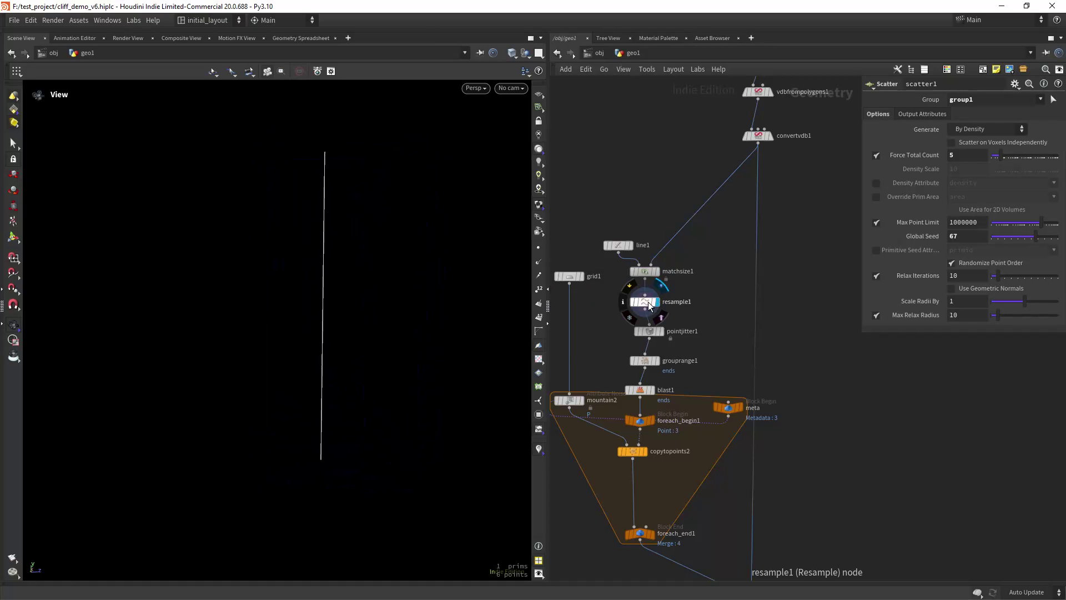
click(647, 303)
scroll(692, 301, up, 1)
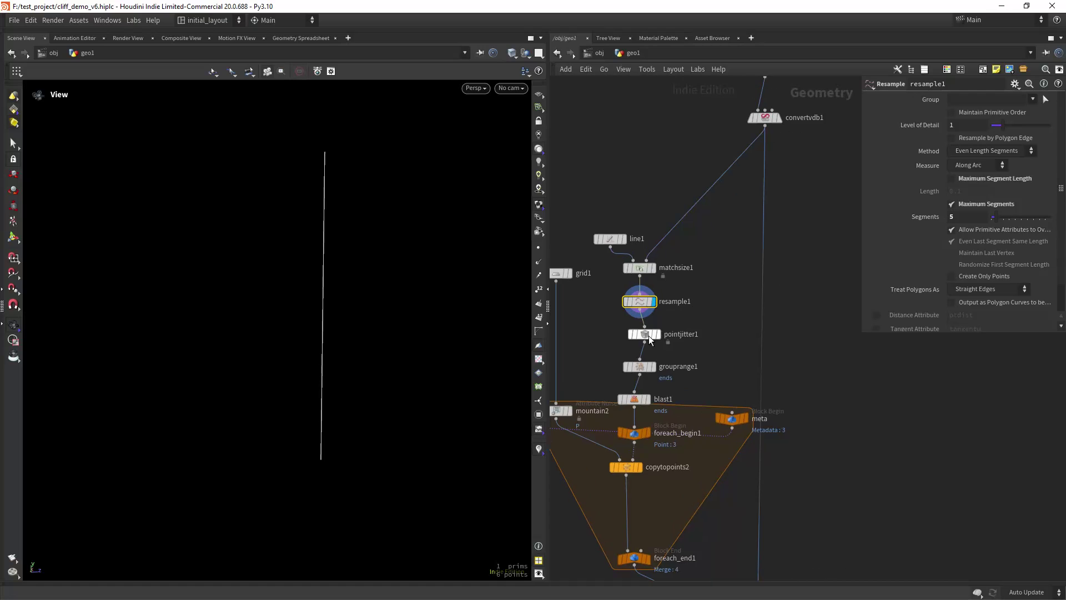
click(664, 317)
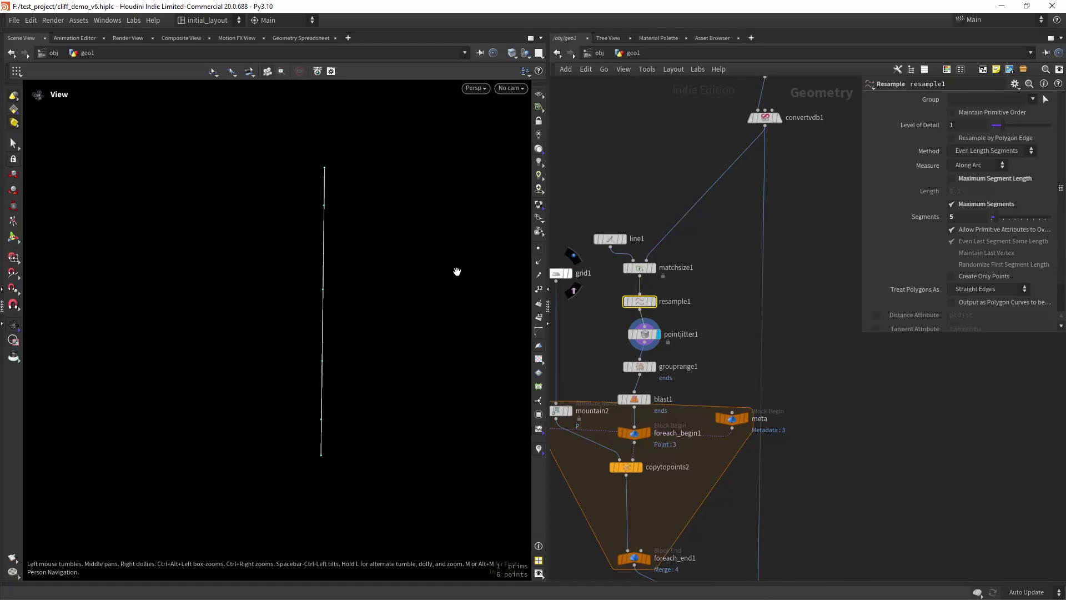
drag(419, 328, 446, 330)
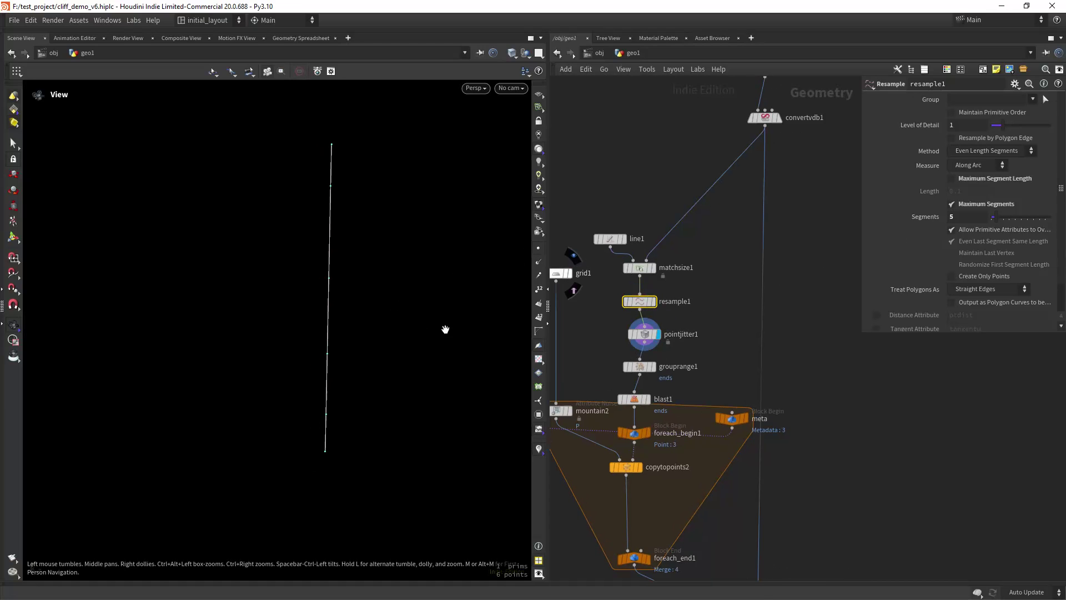
Display grouprange1 and blast1 to examine the line with its end points removed.
click(657, 351)
middle_drag(687, 364, 704, 296)
click(653, 358)
scroll(702, 350, down, 1)
scroll(704, 294, down, 3)
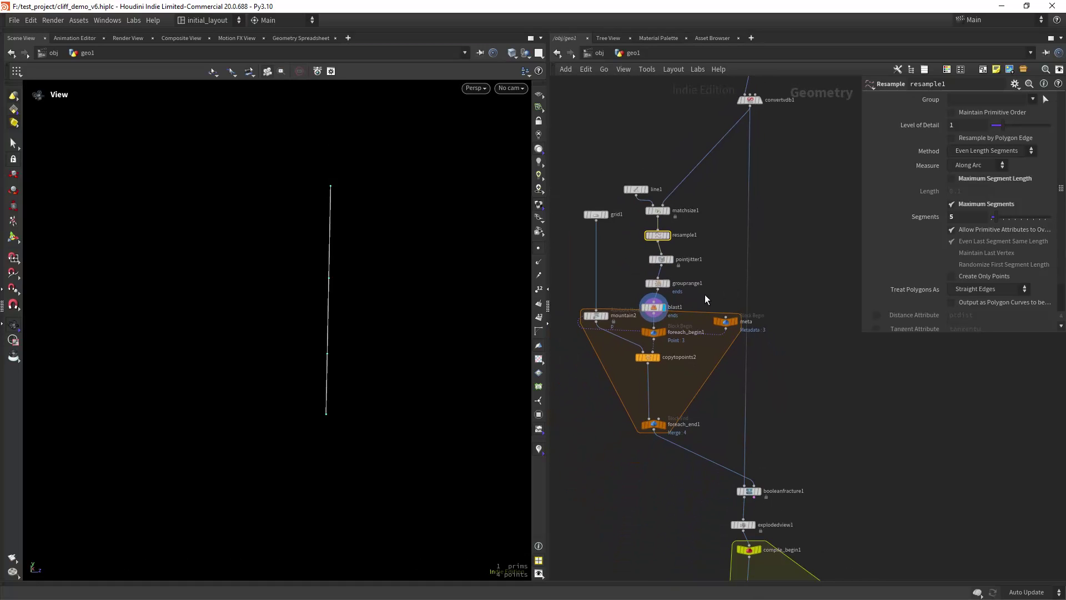
scroll(703, 281, up, 1)
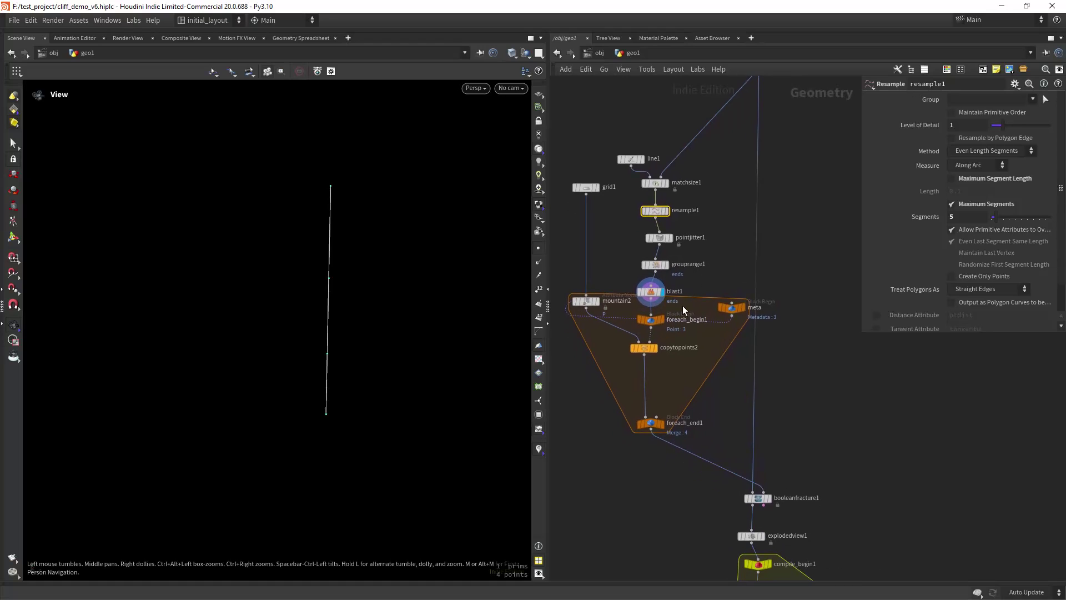
Display foreach_end1 and examine the noisy cutting grids from several angles.
click(664, 410)
right_drag(420, 377, 388, 376)
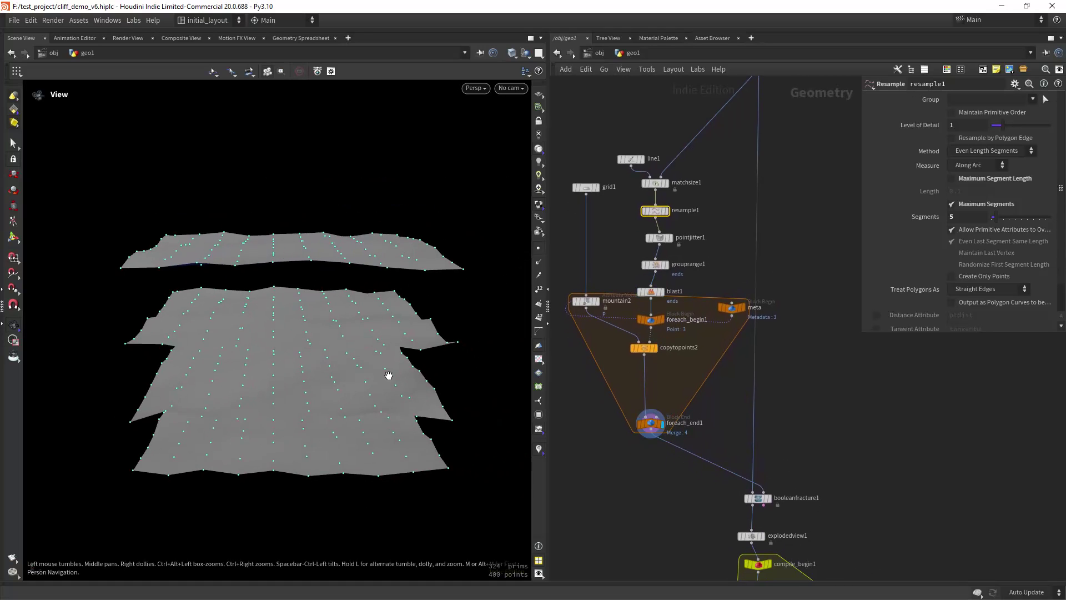
drag(388, 376, 383, 362)
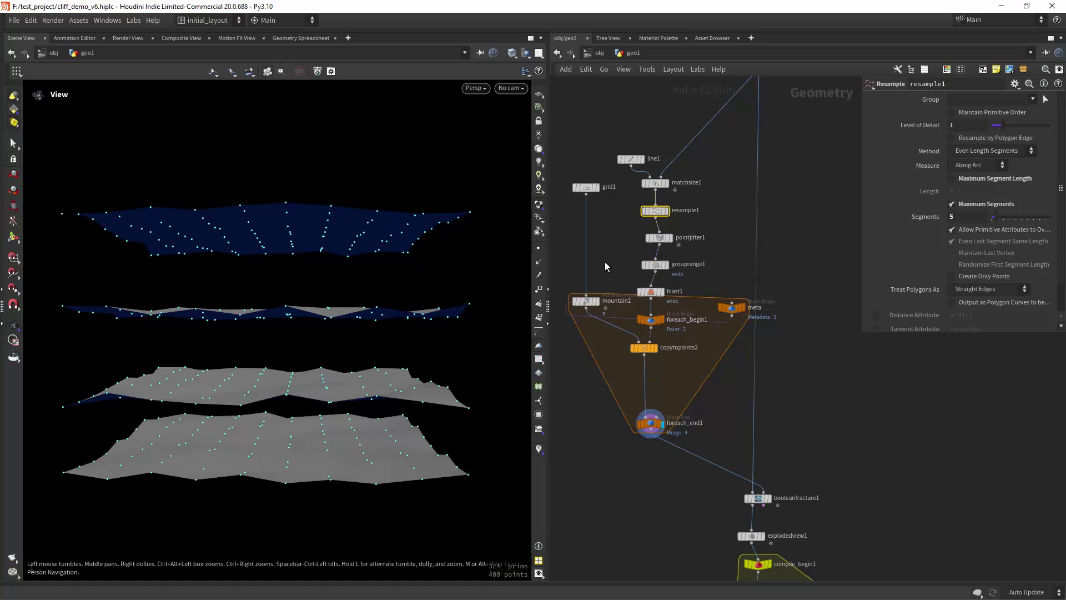
Show the mountain2 parameters in a widened parameter pane, down to the noise pattern's offset expression.
click(586, 301)
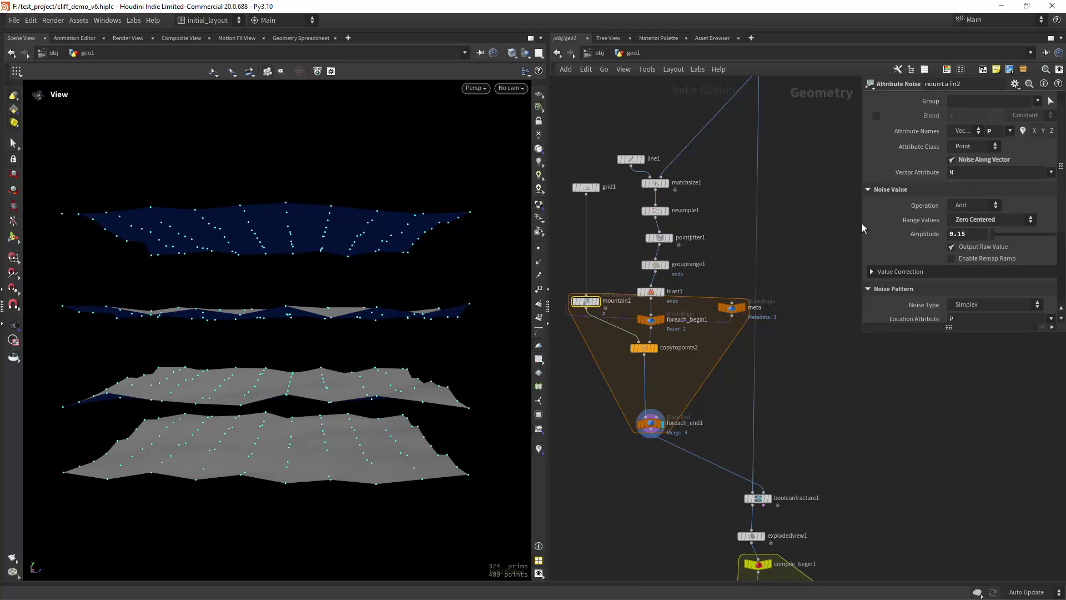
drag(862, 225, 748, 226)
scroll(1044, 188, down, 5)
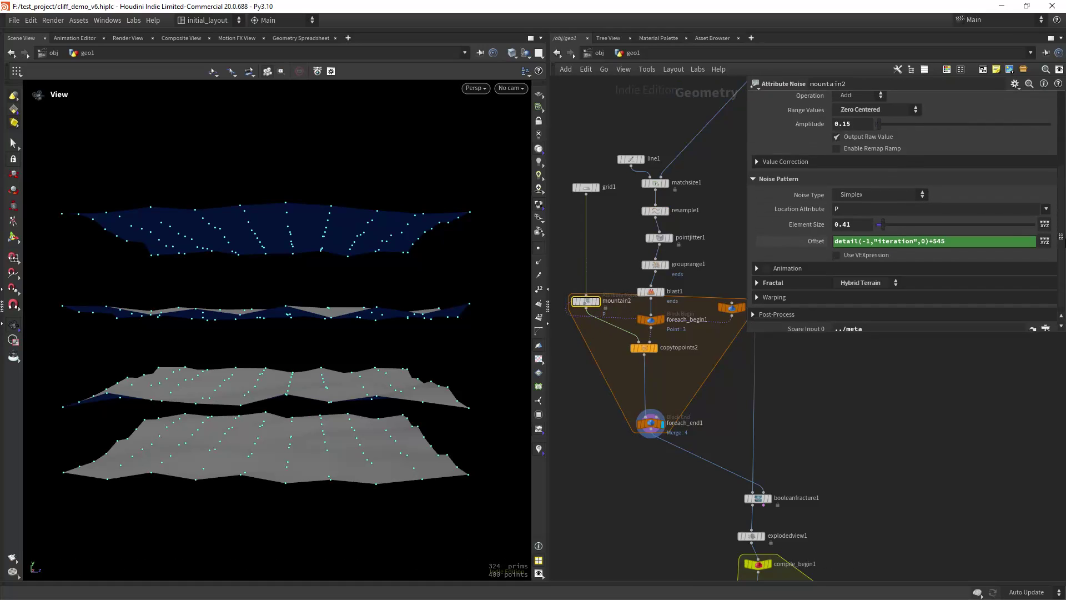
Show the parameters of the loop's meta block that fetches the iteration metadata.
middle_drag(732, 366, 655, 368)
click(688, 321)
scroll(656, 371, down, 2)
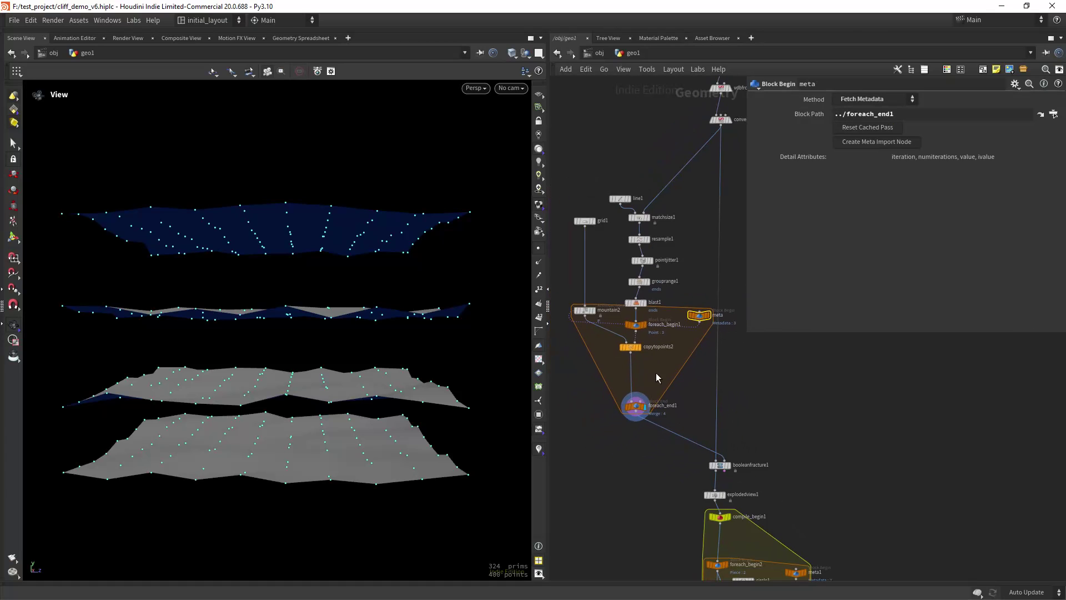
Display booleanfracture1 and open its node information to check the name primitive attribute.
middle_drag(723, 424, 687, 378)
click(677, 398)
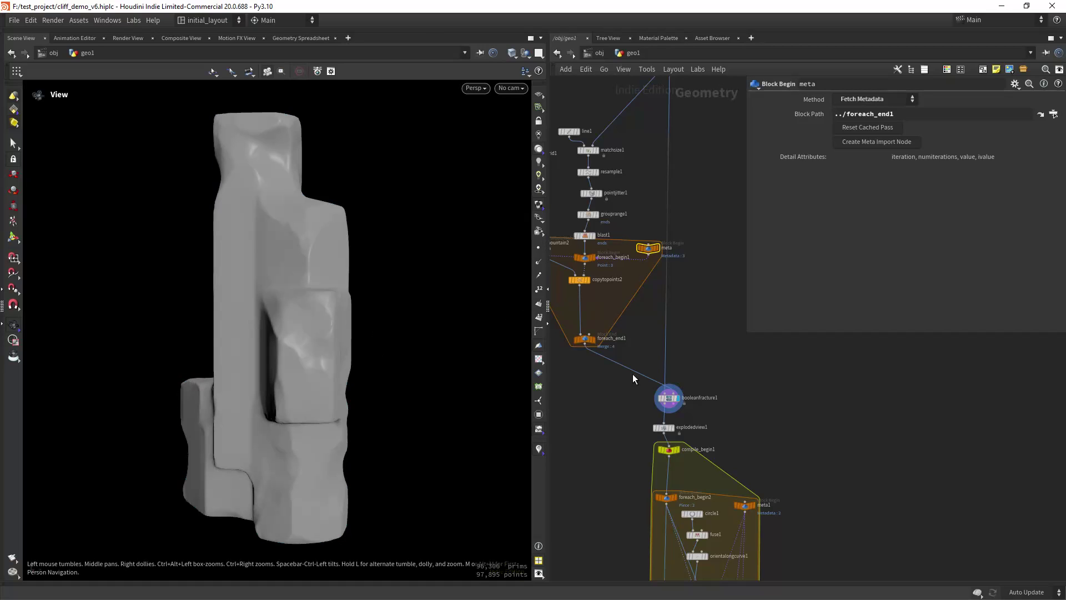
middle_click(650, 394)
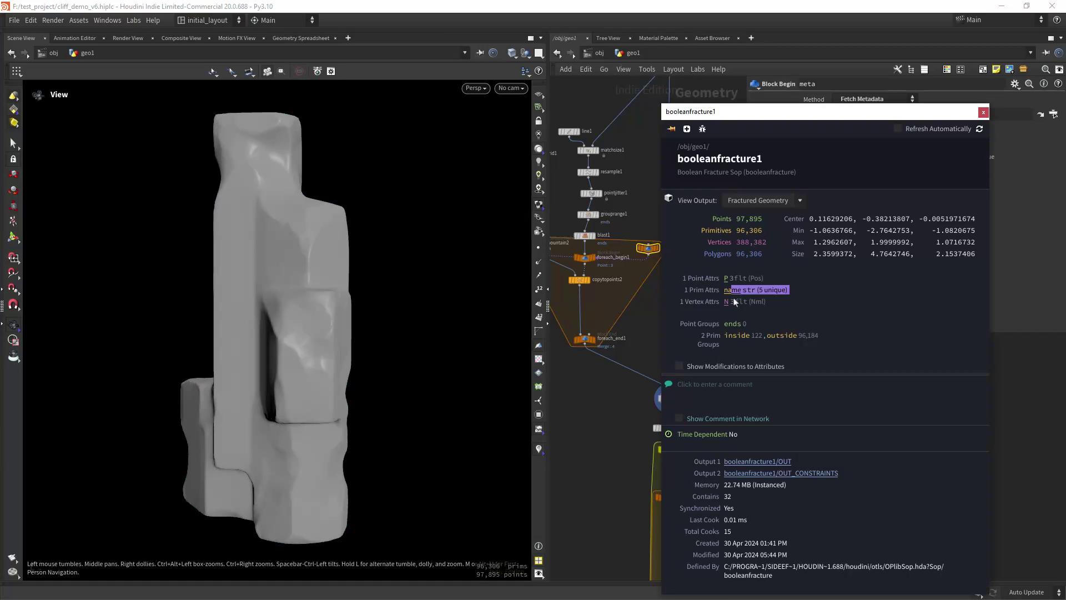
Visualize booleanfracture1's name primitive attribute as colours on the cliff pieces, and show the parameters of pointjitter1.
click(733, 294)
mouse_move(381, 369)
mouse_down()
mouse_move(403, 381)
mouse_move(354, 388)
mouse_move(383, 381)
mouse_move(369, 264)
mouse_move(370, 381)
mouse_up()
scroll(392, 382, down, 2)
middle_drag(637, 195, 675, 247)
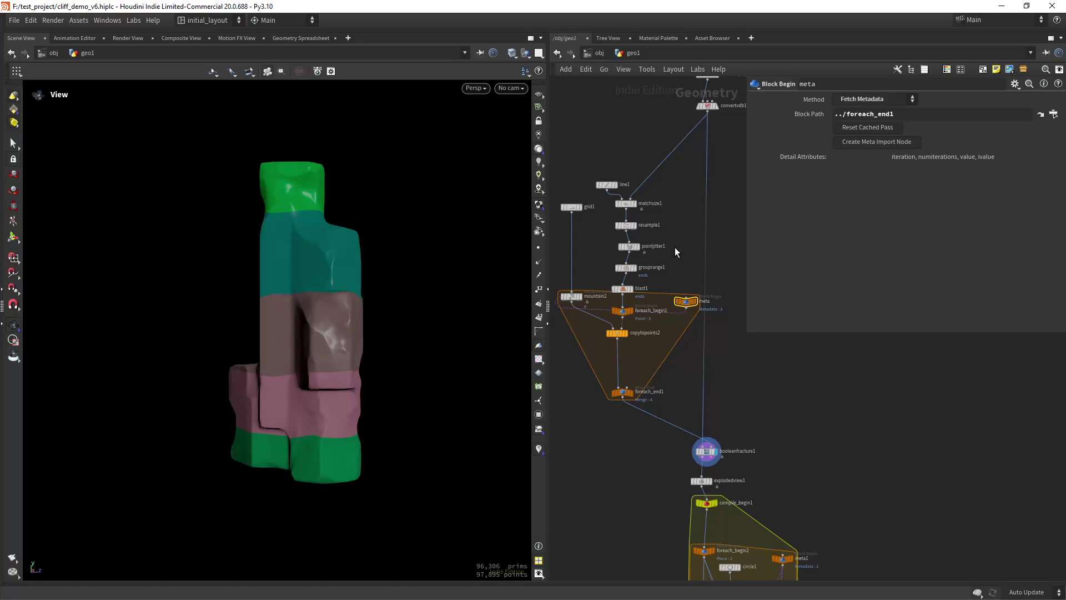
click(628, 246)
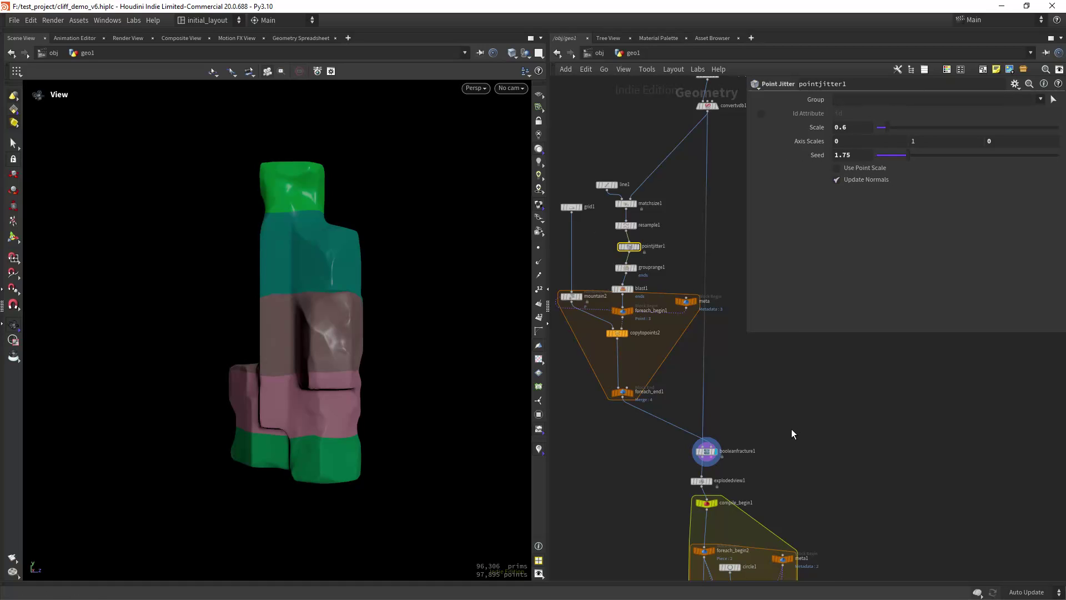
Display explodedview1 and examine the gaps between the fractured cliff pieces up close.
middle_drag(783, 422, 722, 269)
scroll(699, 329, up, 2)
click(634, 317)
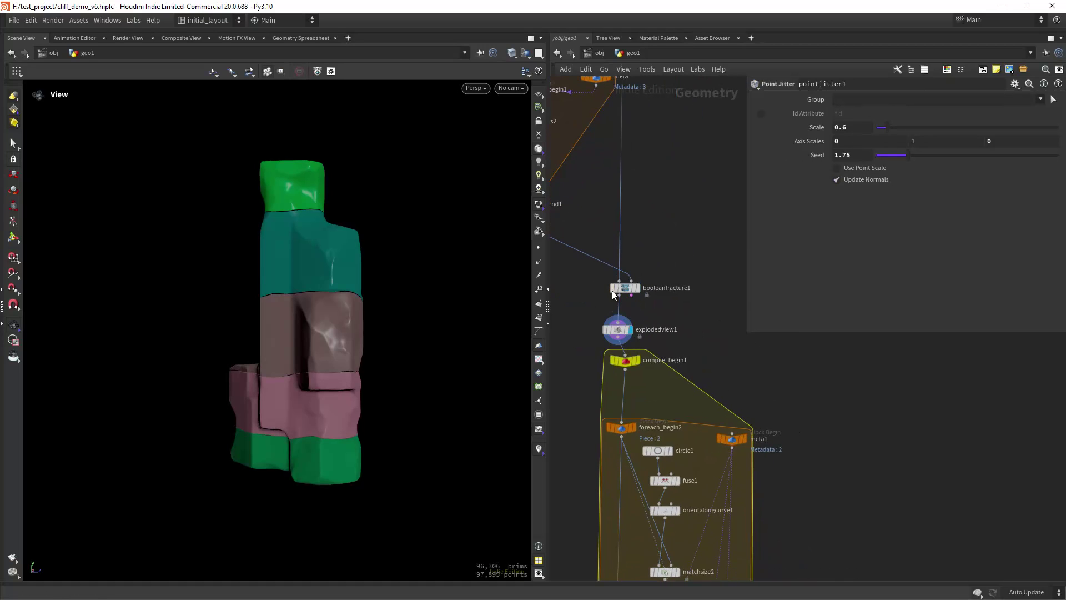
right_drag(322, 376, 407, 374)
drag(407, 374, 415, 364)
middle_drag(414, 364, 439, 355)
right_drag(438, 355, 412, 367)
scroll(668, 255, down, 2)
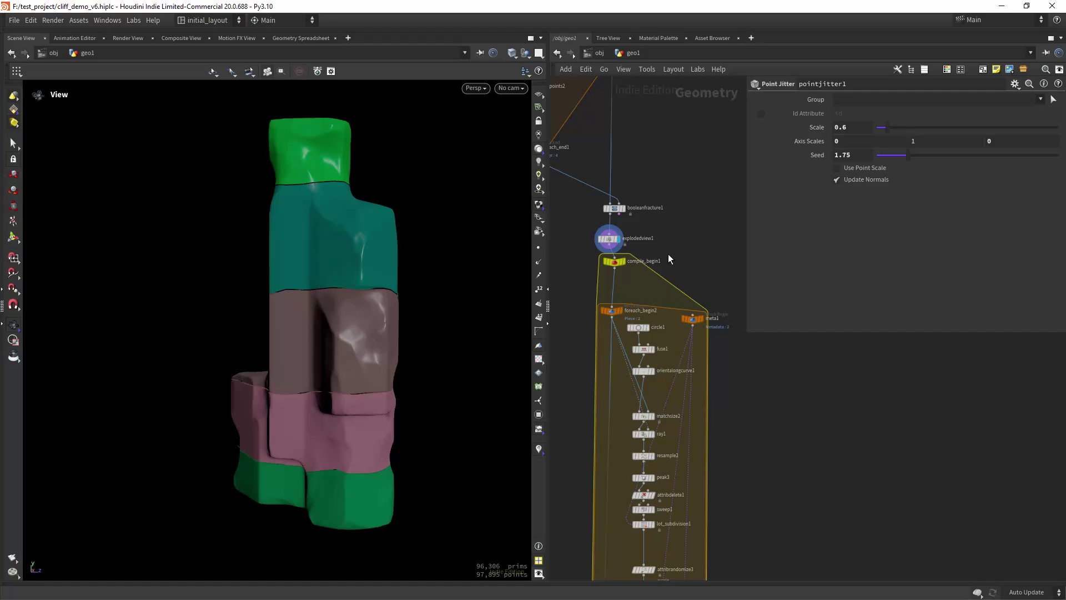
Look over the compiled for-each block, displaying compile_begin1 and the single piece fetched by foreach_begin2.
scroll(684, 256, down, 5)
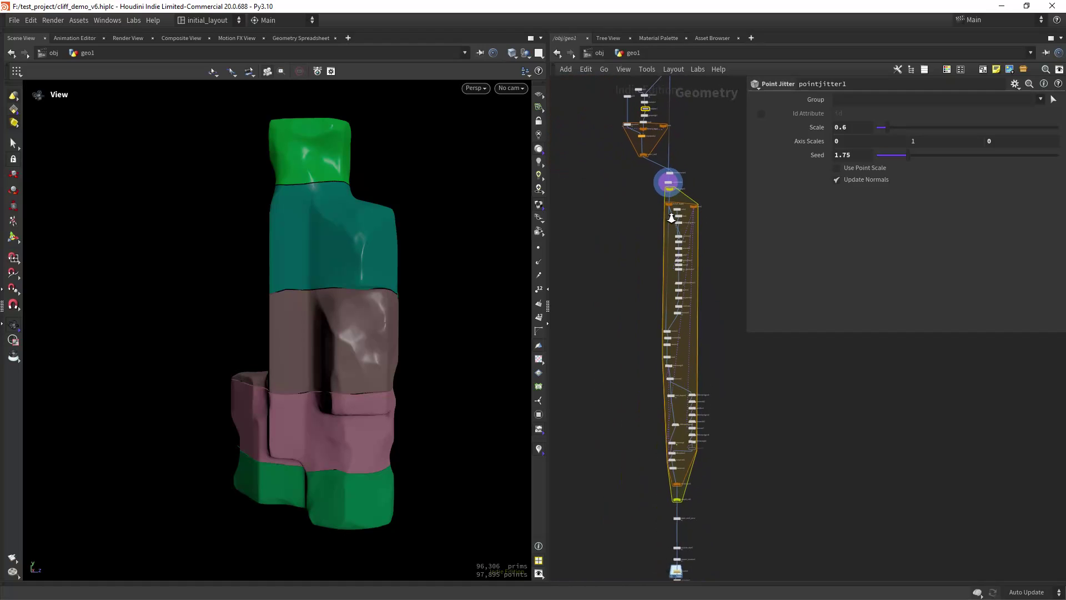
right_drag(672, 218, 674, 216)
middle_drag(713, 295, 690, 228)
right_drag(692, 222, 713, 197)
middle_drag(697, 219, 692, 362)
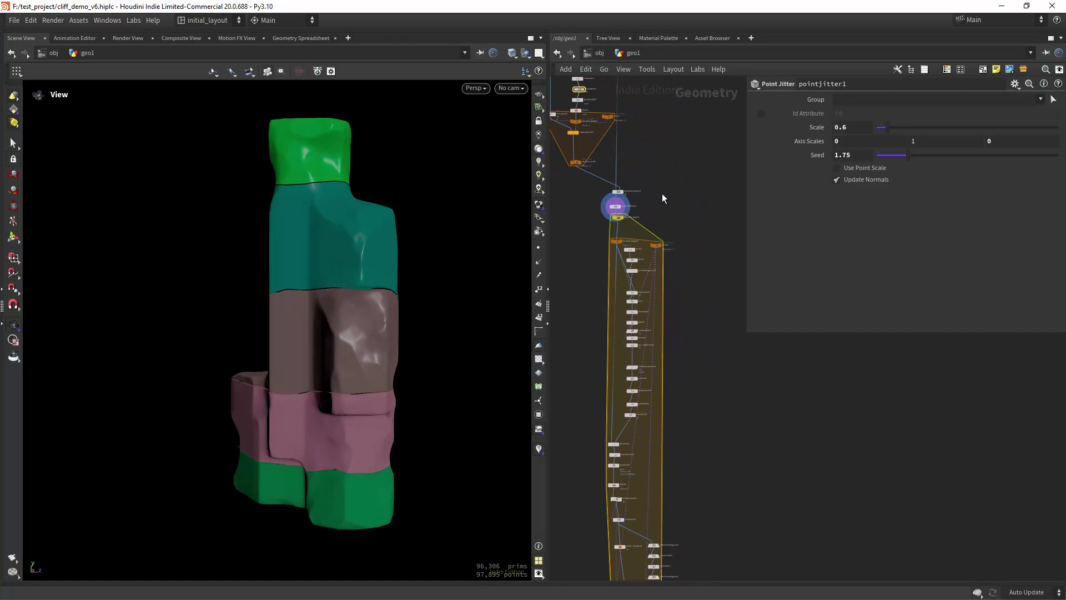
scroll(664, 198, up, 5)
mouse_move(610, 223)
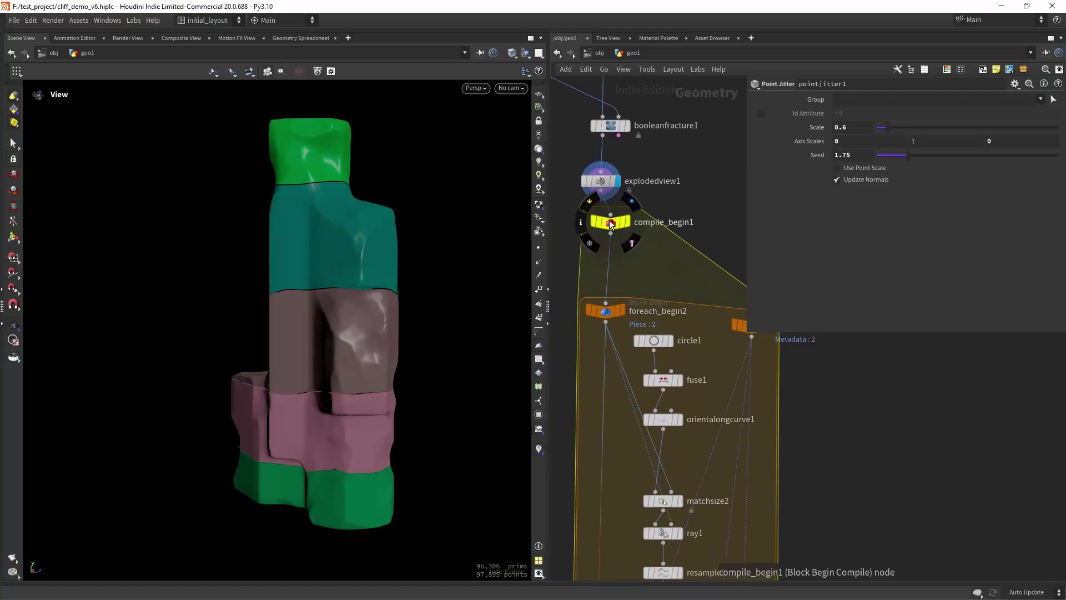
click(632, 201)
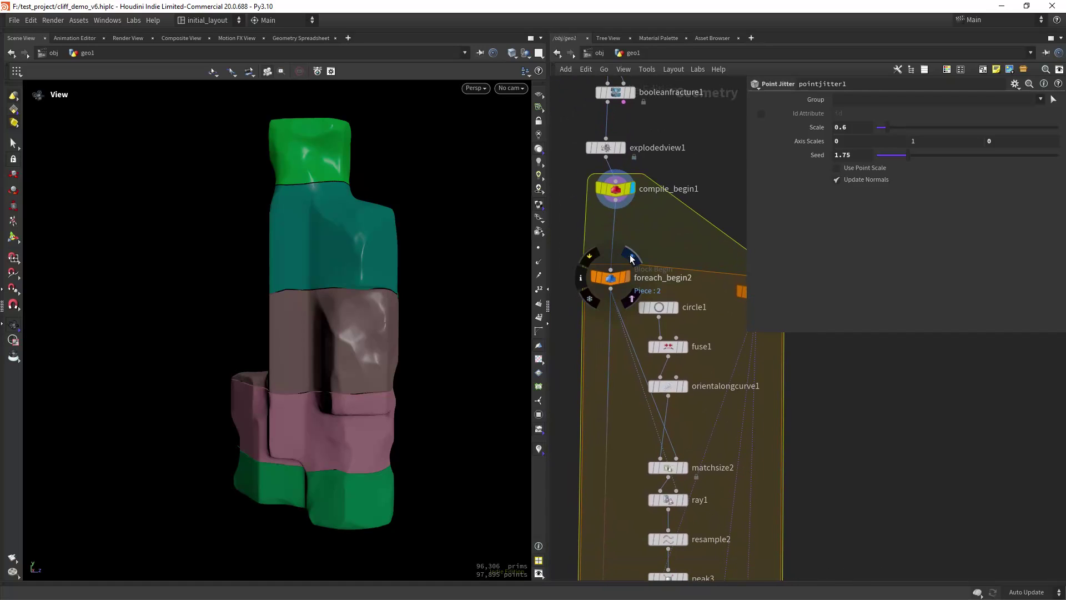
click(631, 256)
drag(404, 441, 515, 335)
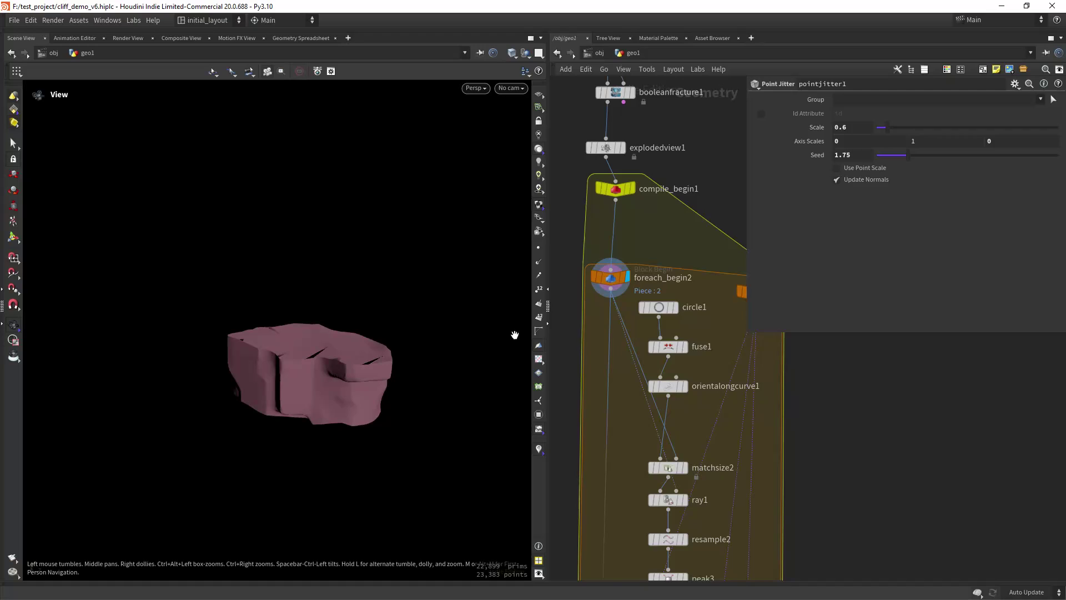
Show the parameters of foreach_end2 to check the loop's iteration method and piece attribute.
right_drag(646, 254, 578, 316)
middle_drag(610, 389, 601, 275)
right_drag(594, 363, 618, 356)
middle_drag(641, 487, 585, 363)
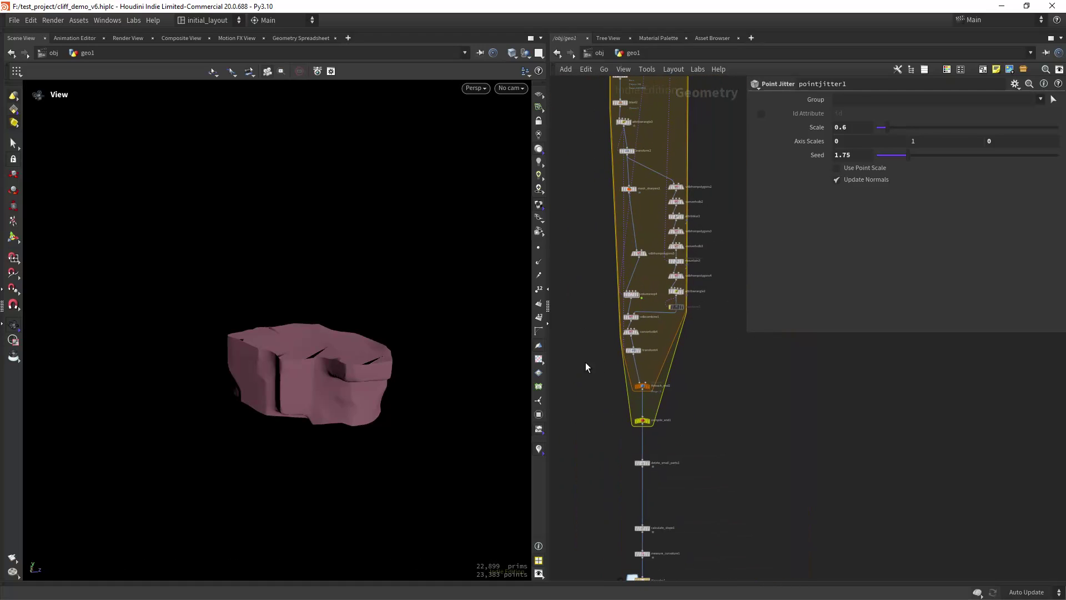
click(643, 385)
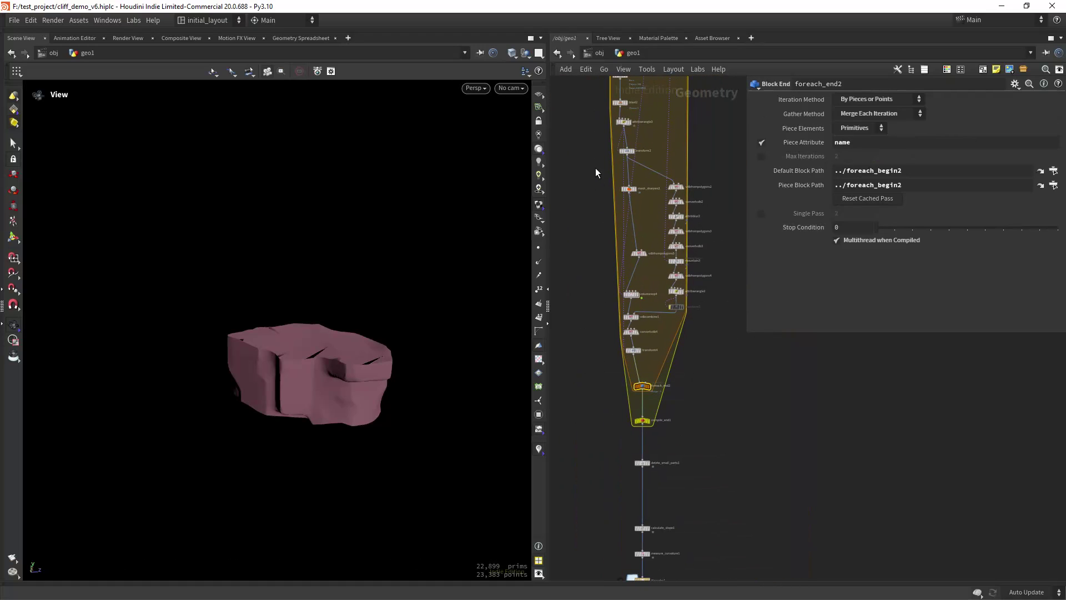
Trace the loop's curve branch back to its source, displaying matchsize2, orientalongcurve1 and circle1.
middle_drag(595, 151, 600, 398)
middle_drag(581, 115, 575, 341)
right_drag(578, 257, 615, 235)
middle_drag(642, 265, 581, 279)
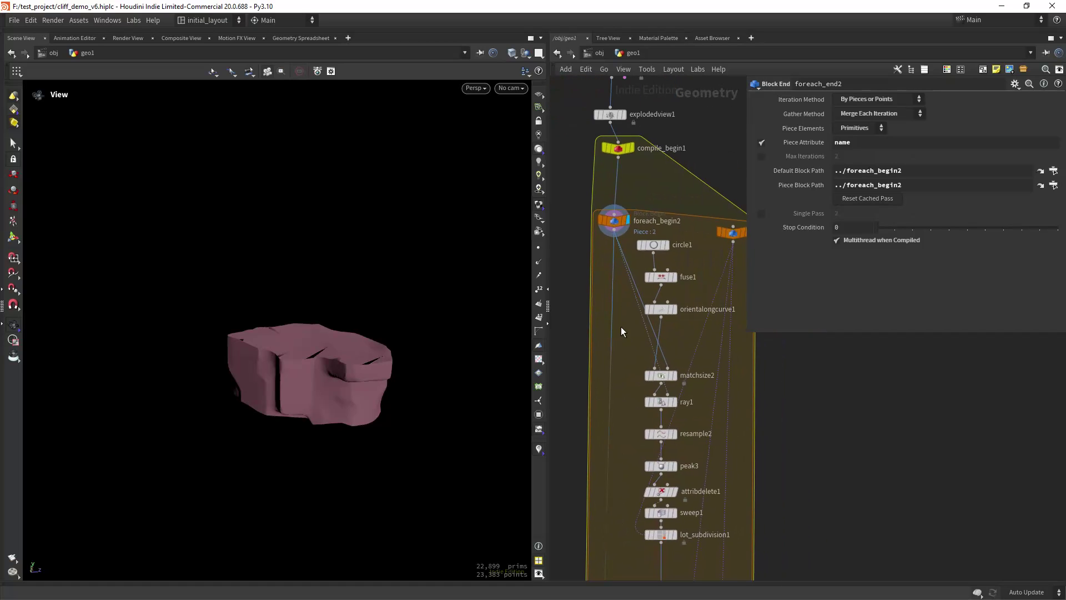
click(674, 376)
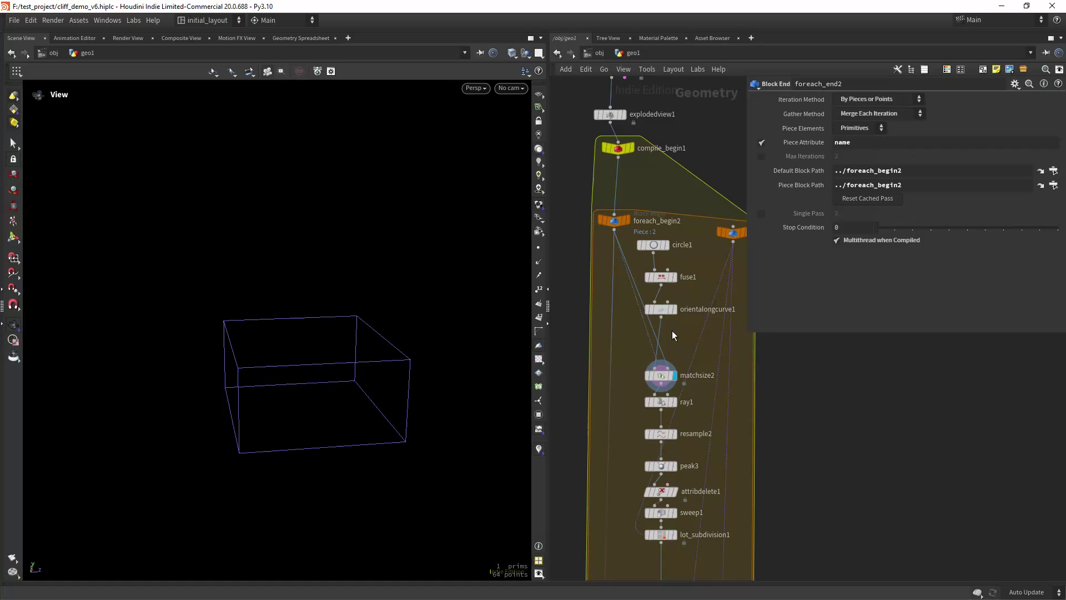
click(675, 310)
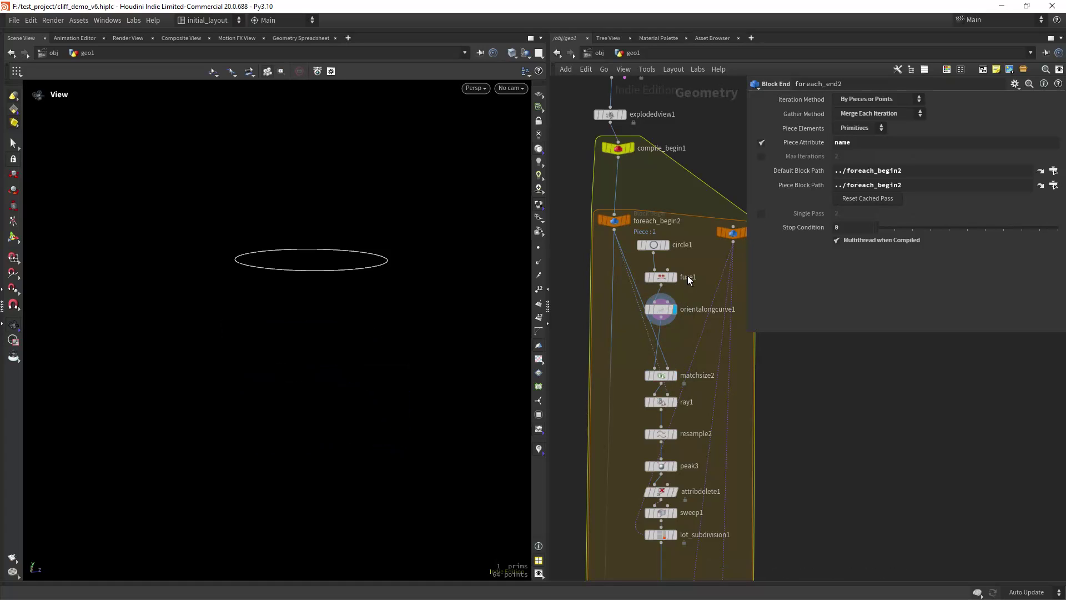
click(671, 236)
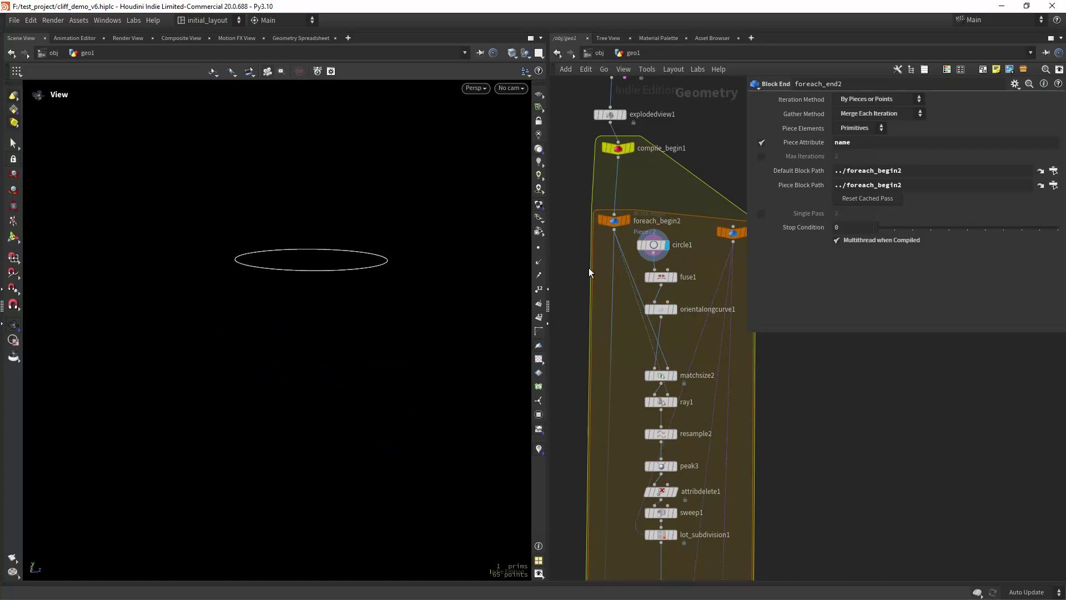
Display orientalongcurve1 with its point normals and check the X and Y axis output attributes in its parameters.
click(674, 284)
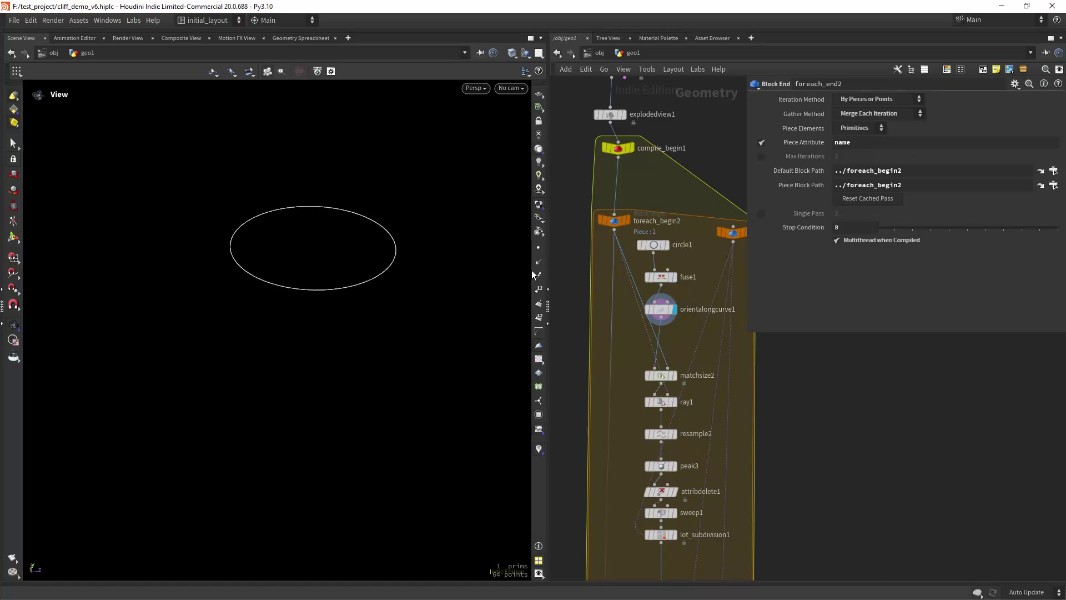
scroll(436, 288, up, 2)
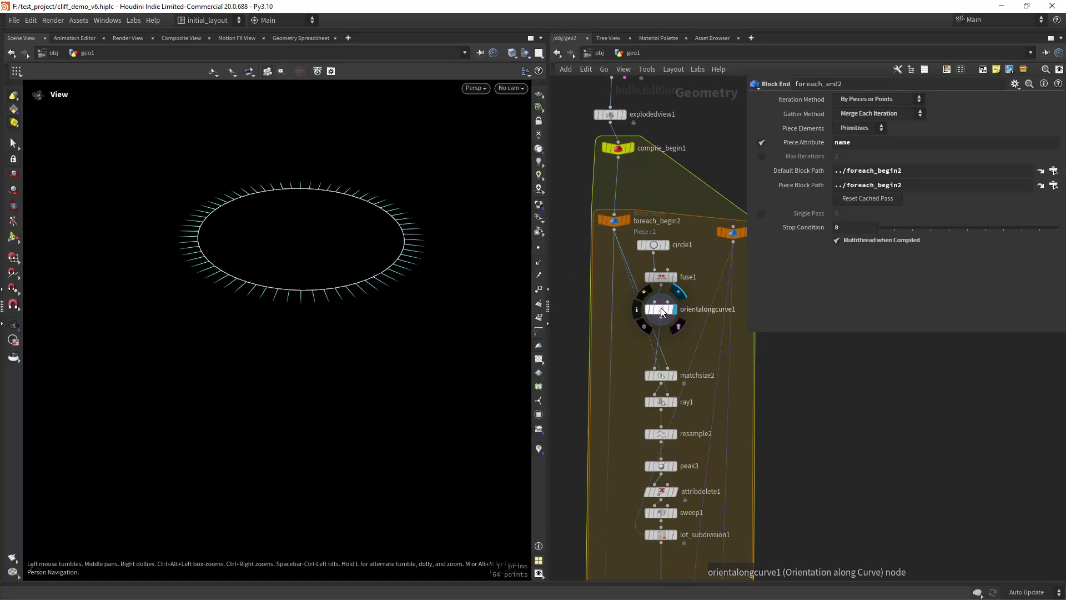
click(661, 307)
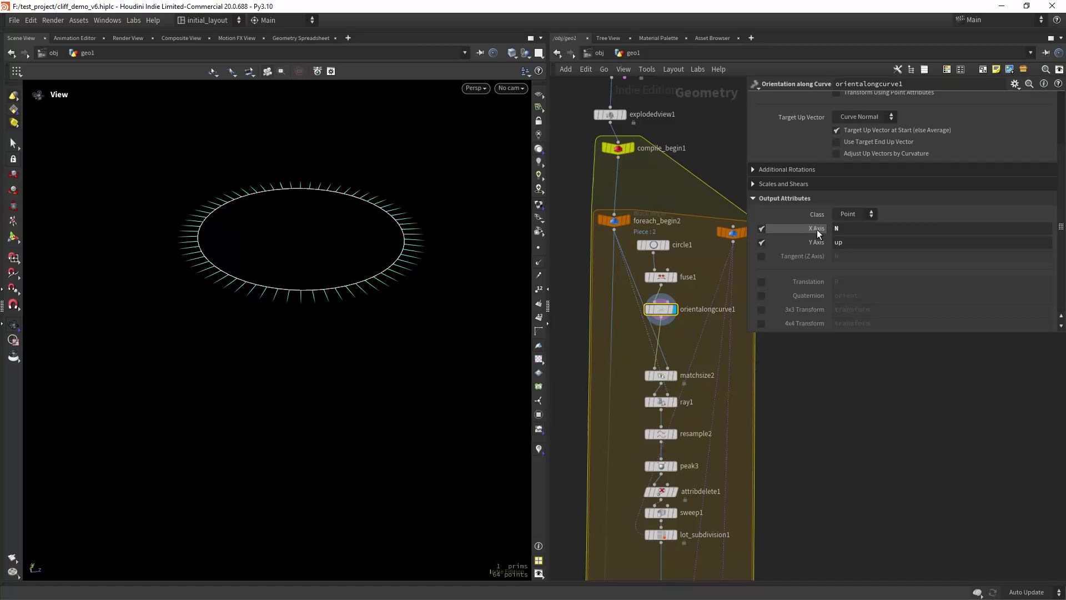
scroll(417, 255, up, 3)
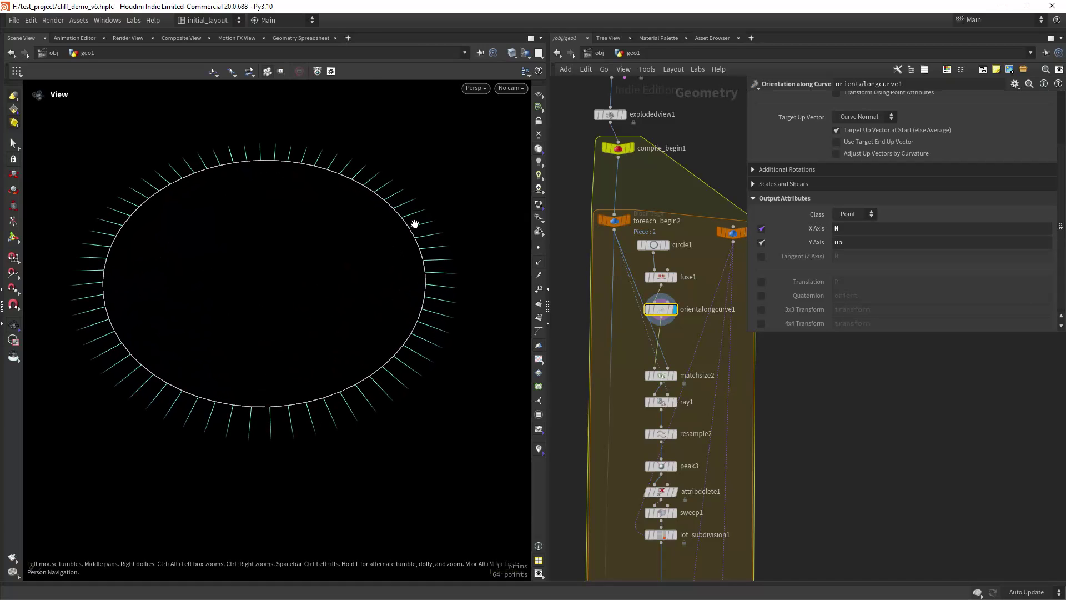
scroll(483, 306, down, 2)
scroll(672, 353, down, 2)
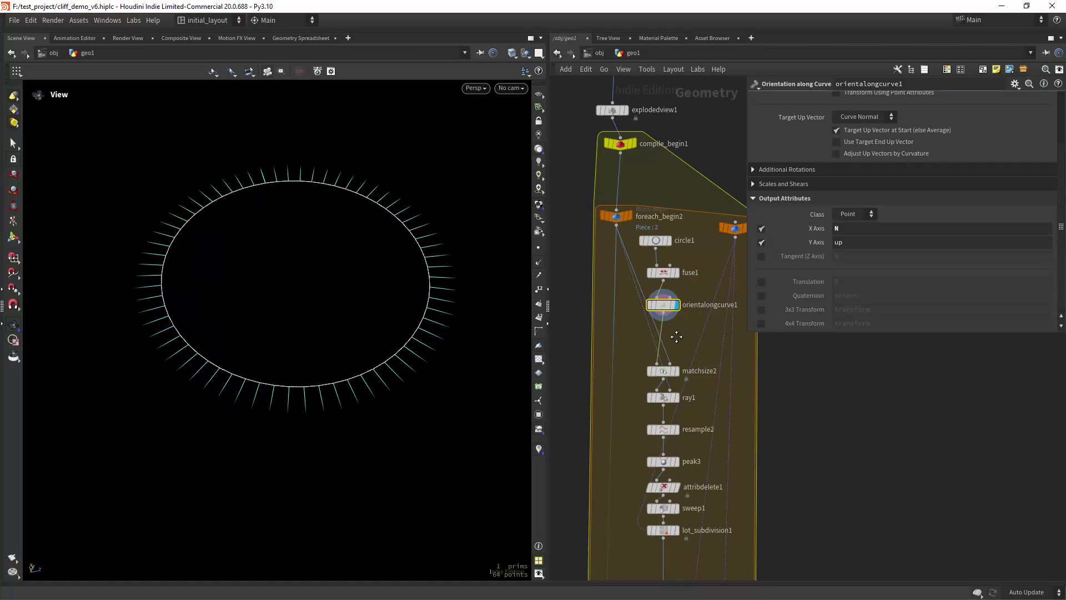
Display matchsize2 with its parameters and compare the scaled circle with the piece from foreach_begin2.
click(672, 355)
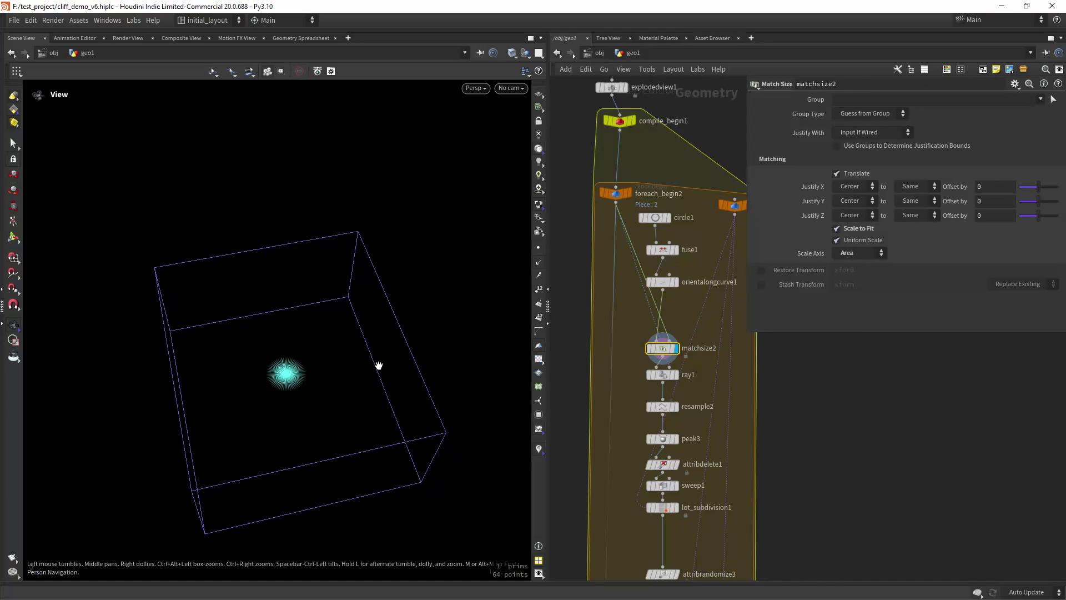
scroll(403, 362, up, 2)
click(618, 194)
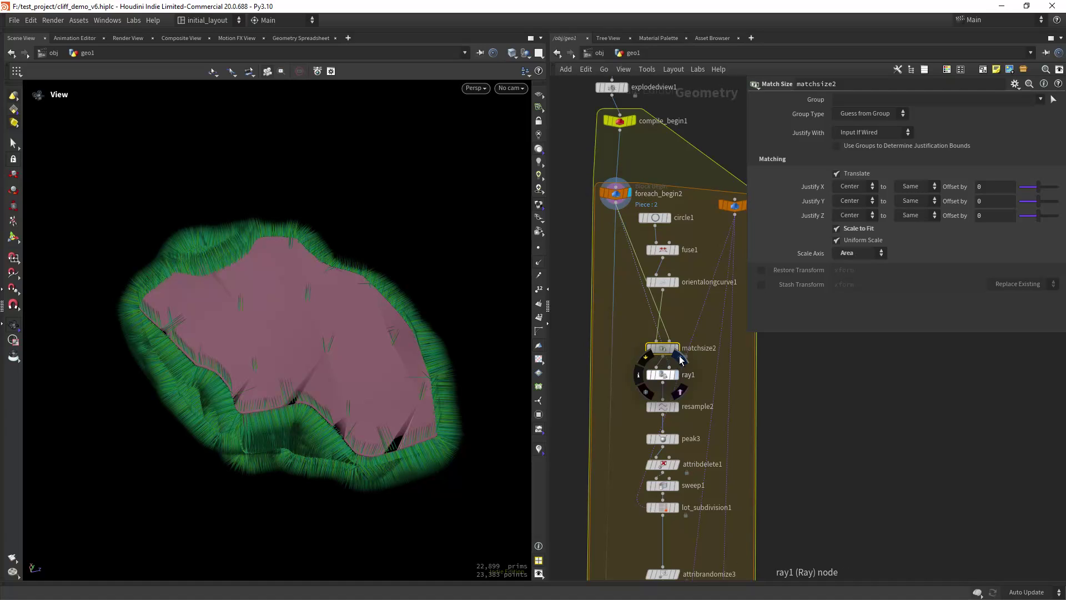
Display ray1 and examine how the circle is projected against the piece from several angles.
click(676, 375)
drag(434, 345, 386, 385)
drag(299, 311, 404, 373)
middle_drag(643, 408, 632, 337)
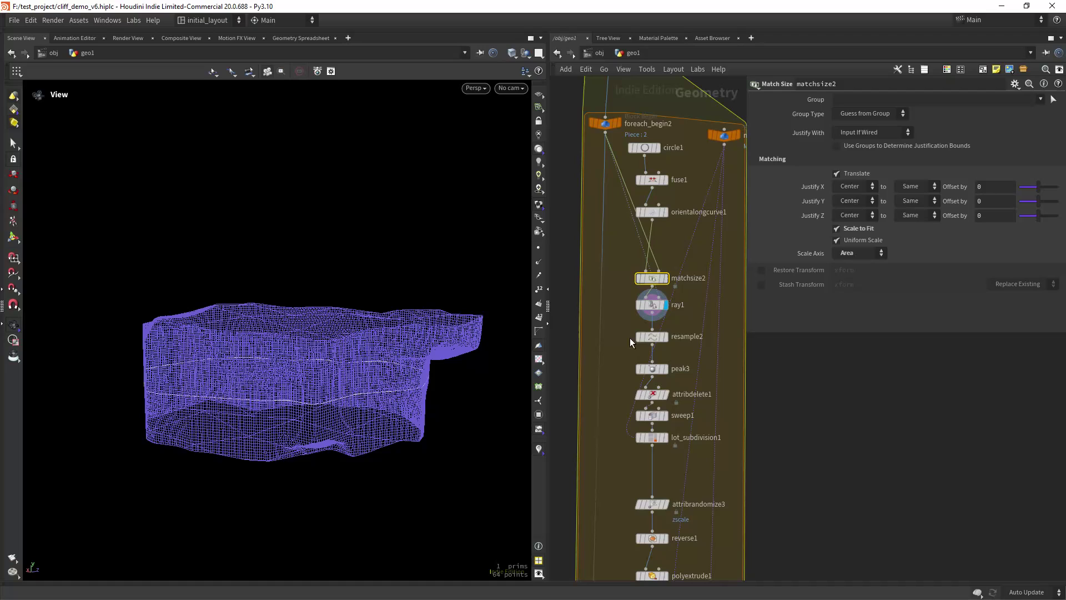
Display resample2 and check its segment length parameters, then view the peak3 and attribdelete1 results.
click(666, 337)
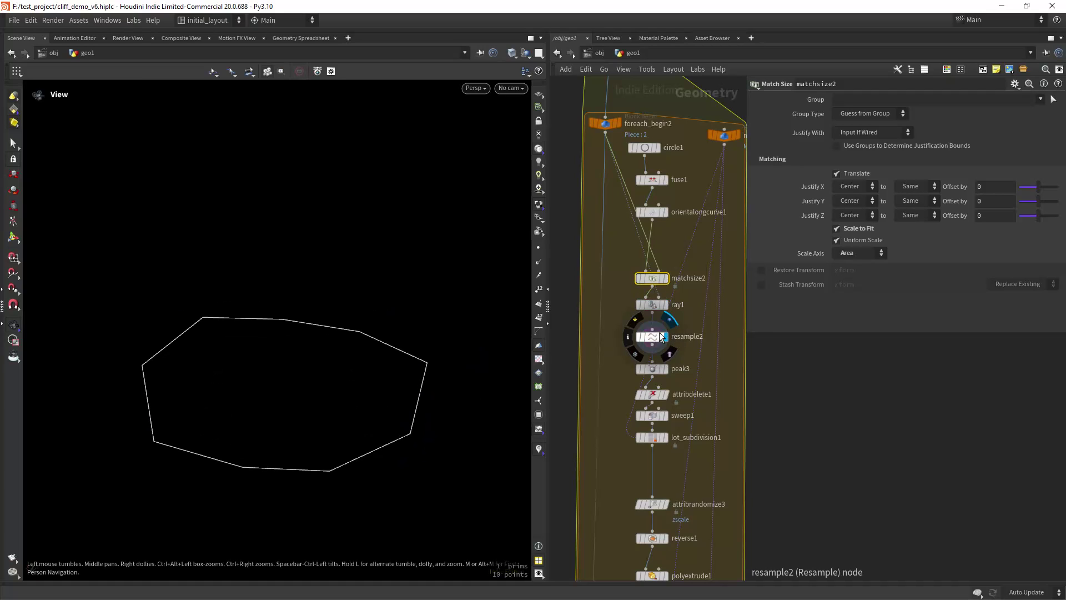
click(649, 344)
click(671, 353)
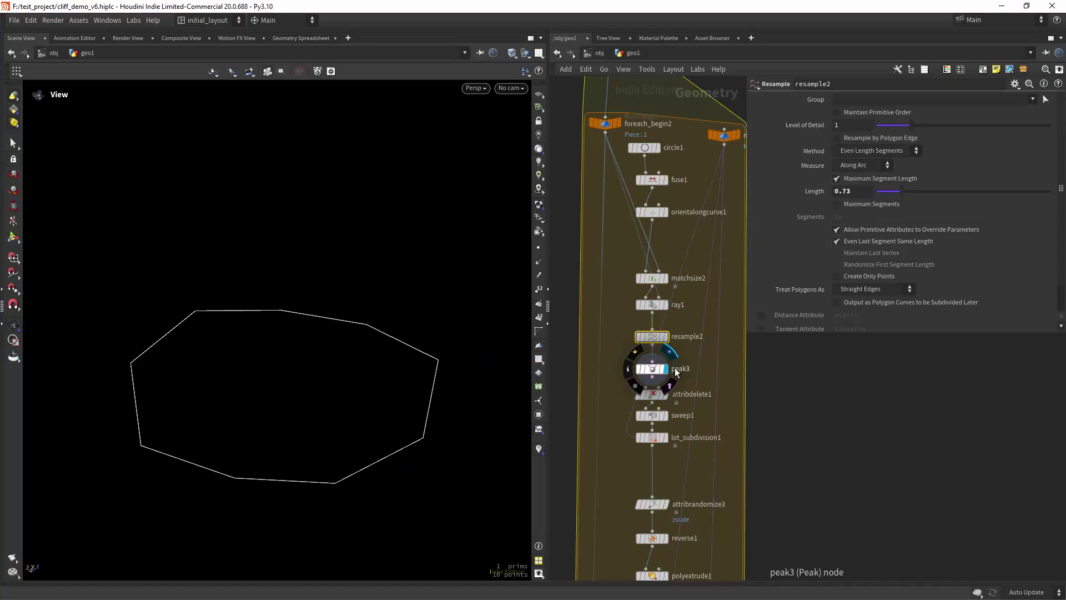
middle_drag(675, 368, 679, 309)
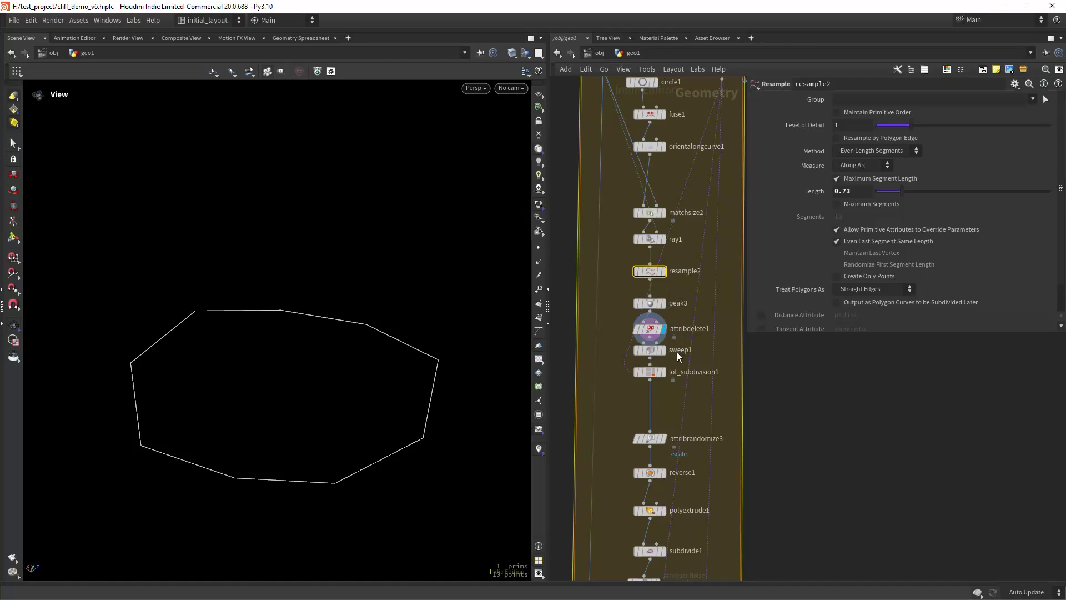
Display sweep1 in wire-over-shaded mode and examine the wall swept around the outline.
middle_drag(674, 352, 666, 328)
click(672, 310)
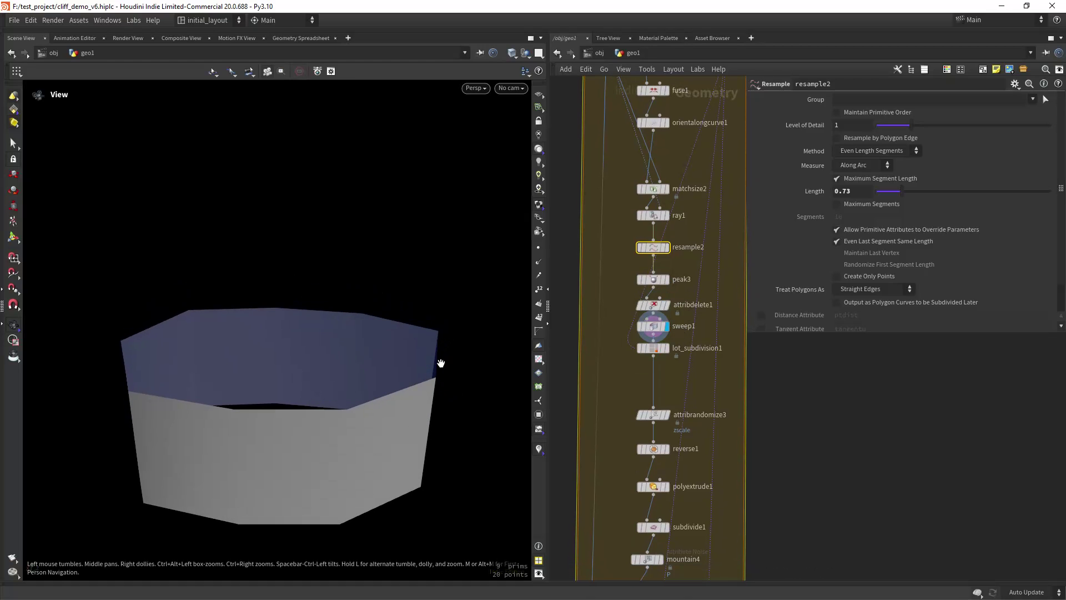
drag(435, 370, 394, 417)
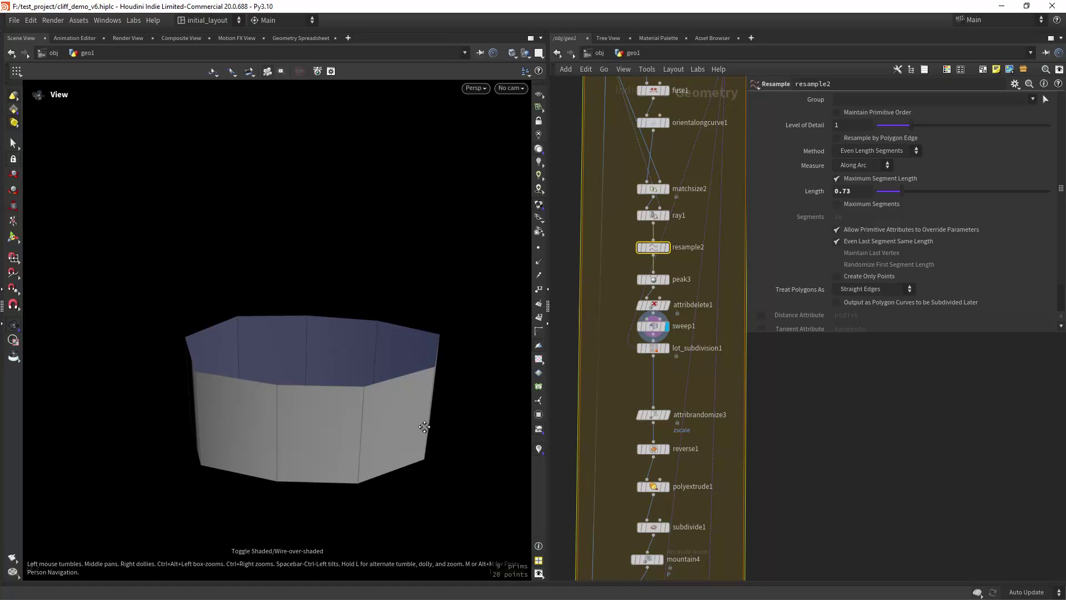
middle_drag(425, 426, 419, 425)
Display lot_subdivision1 and show its parameters, including the iteration-based random seed expression.
middle_drag(617, 382, 618, 356)
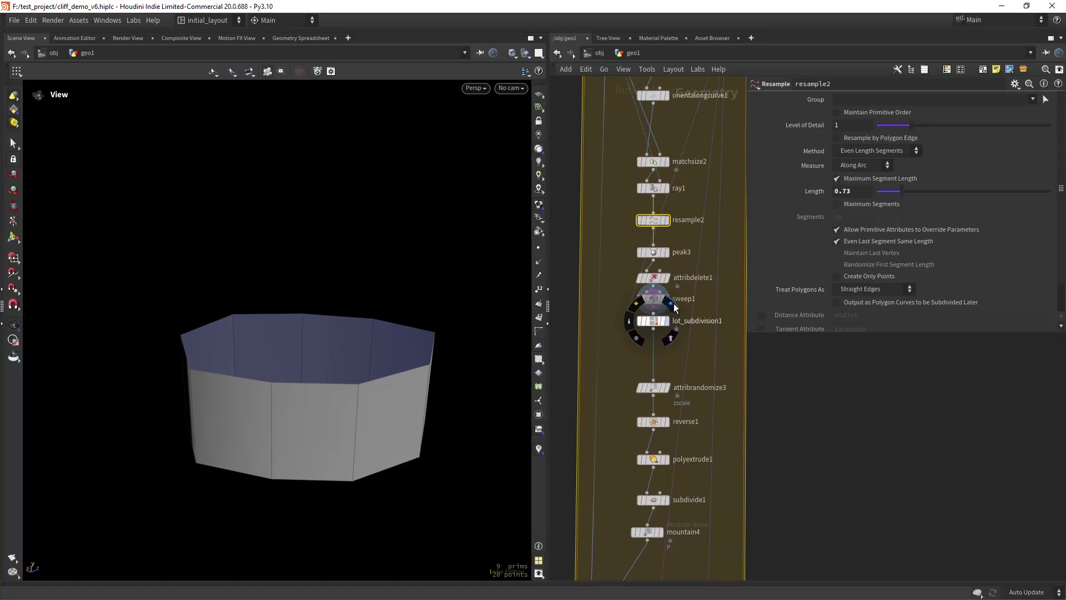
click(673, 306)
click(653, 321)
scroll(656, 333, down, 3)
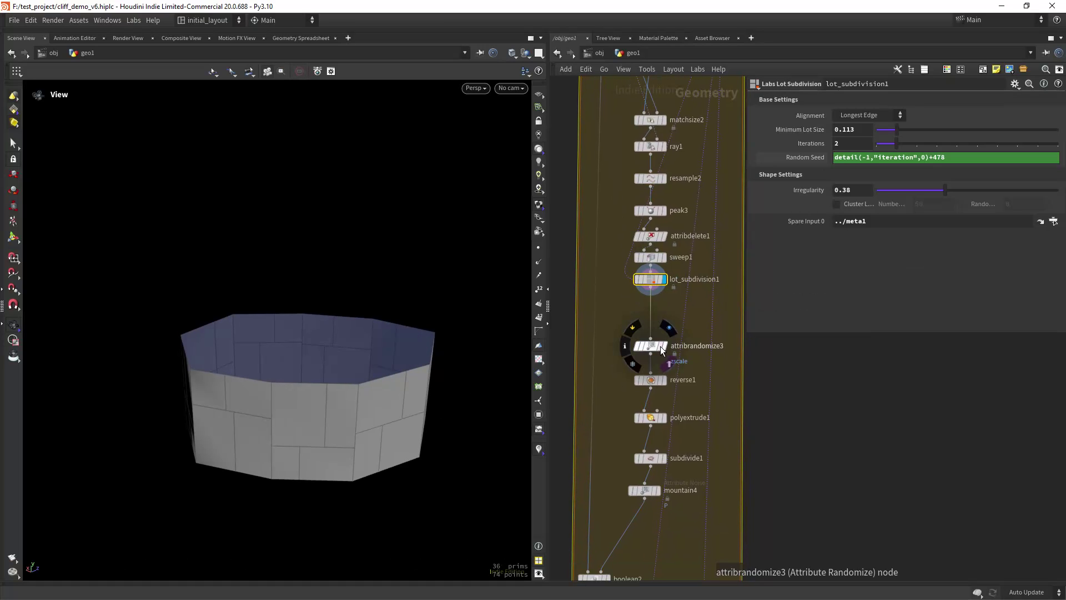
Visualize the zscale primitive attribute from attribrandomize3's node information as colours on the wall panels.
click(659, 346)
click(626, 344)
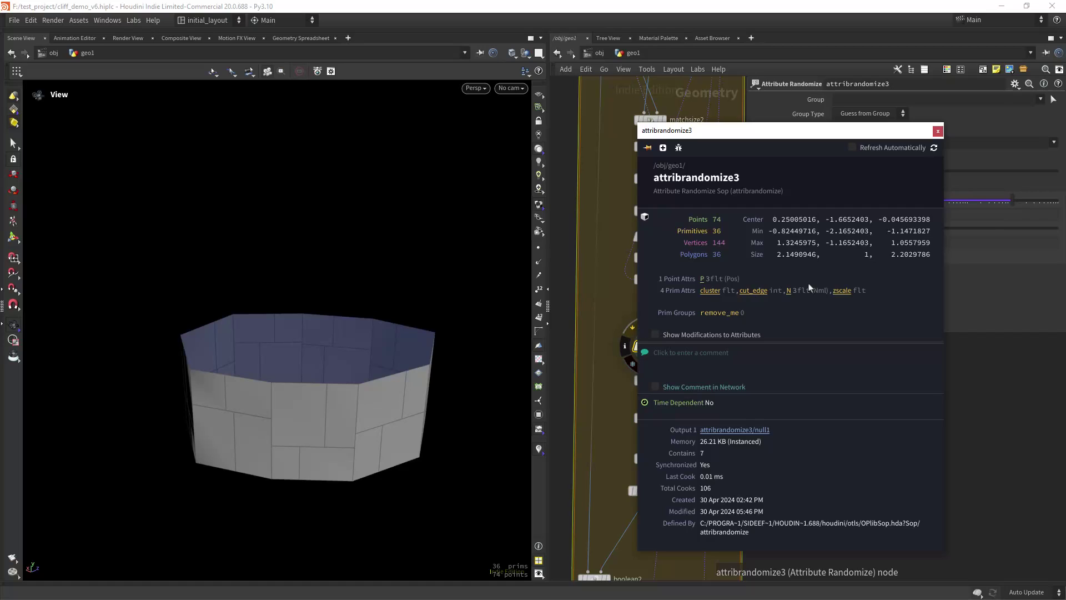
click(842, 291)
click(938, 131)
scroll(661, 398, down, 2)
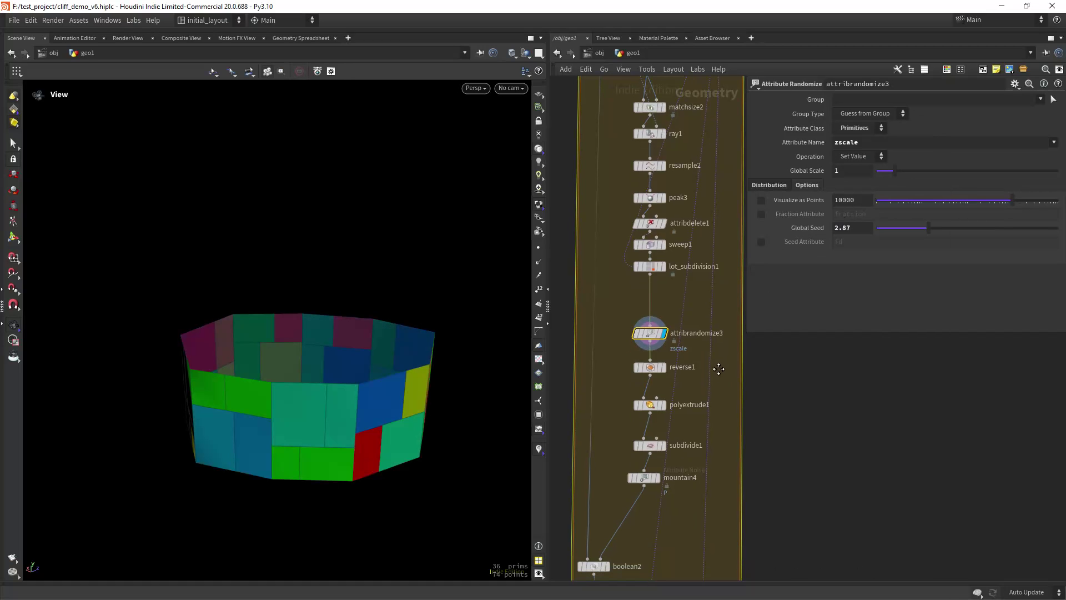
Display polyextrude1 and show its local control settings for scaling the extrusion distance by the zscale attribute.
click(667, 382)
drag(424, 405, 389, 419)
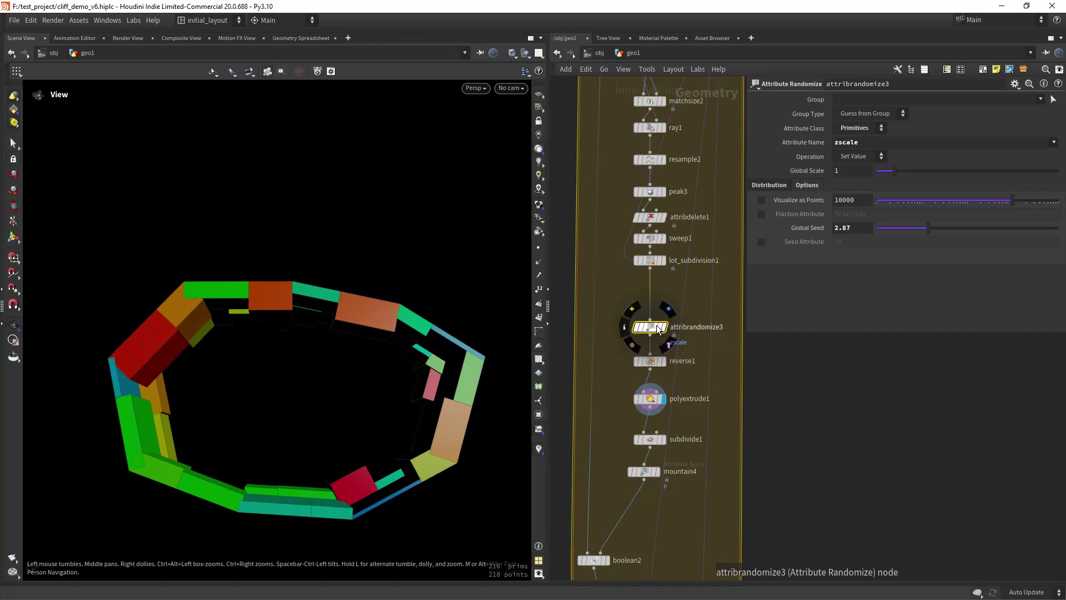
click(651, 400)
click(854, 219)
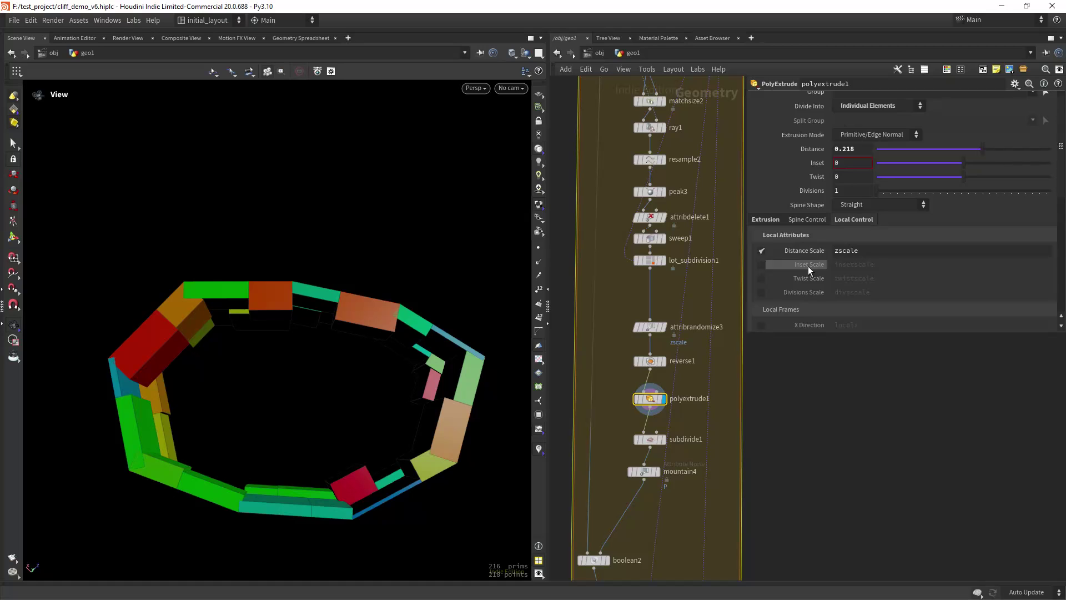
Display subdivide1 and mountain4 in succession to examine the subdivision and noise applied to the extruded wall blocks.
middle_drag(683, 461, 693, 407)
click(678, 370)
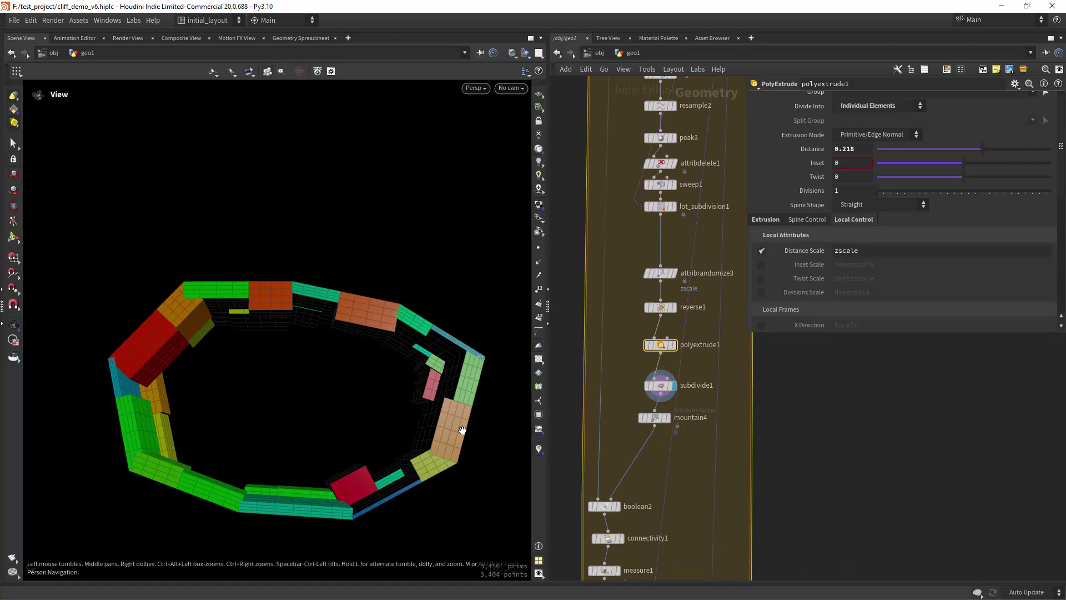
drag(422, 436, 437, 359)
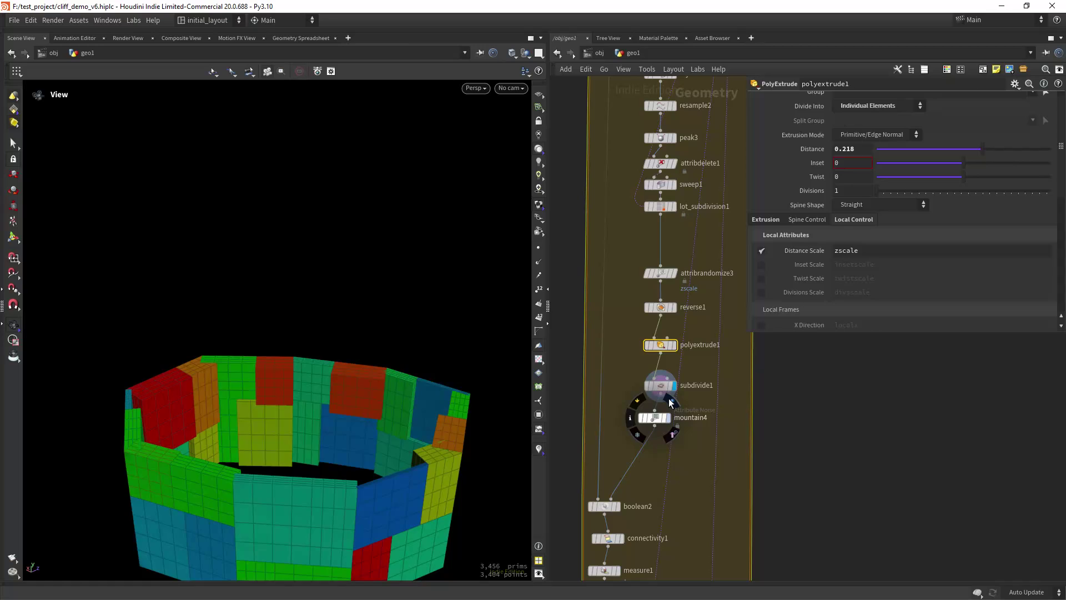
click(673, 402)
Display boolean2 in plain shaded mode and examine the cliff piece cut by the wall blocks.
middle_drag(652, 462, 661, 398)
click(626, 444)
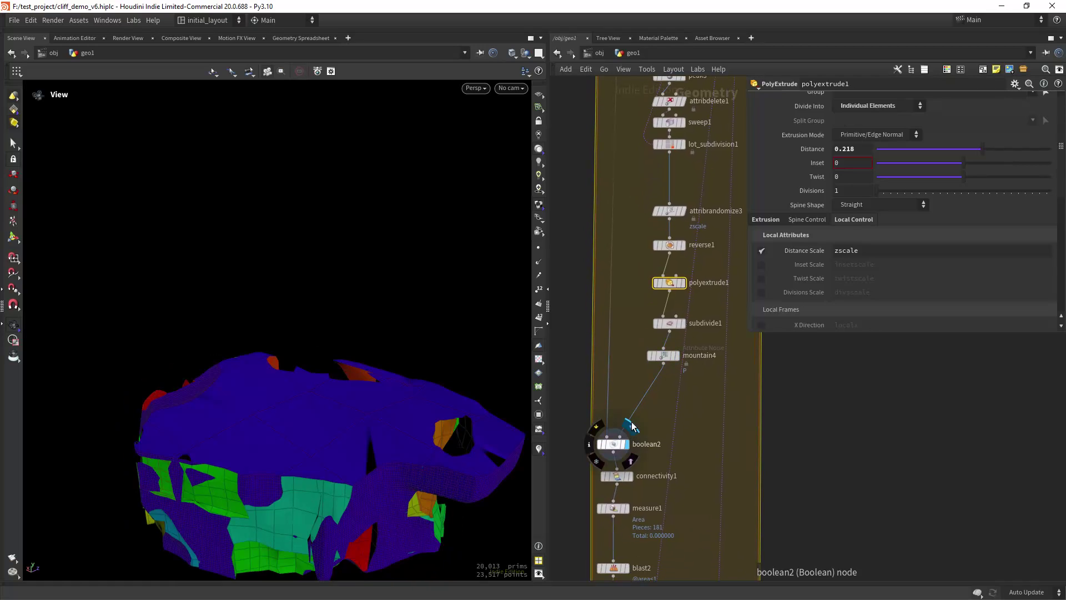
drag(441, 473, 441, 388)
mouse_move(442, 387)
right_down()
mouse_move(381, 362)
mouse_move(389, 355)
right_up()
key(shift+w)
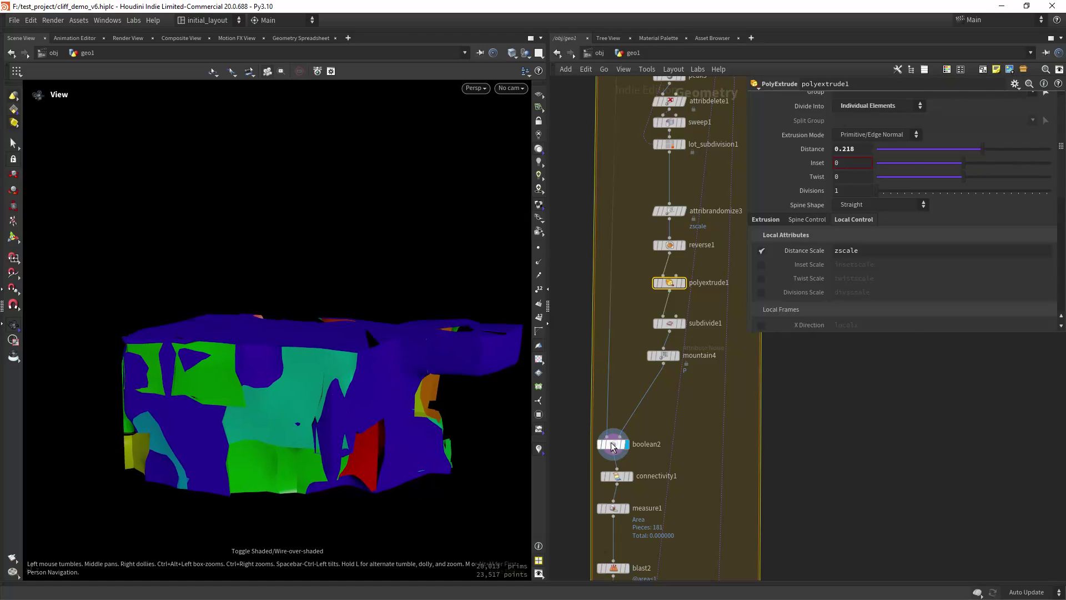
Turn off the zscale attribute visualization from boolean2's node information and inspect the uncoloured cliff piece.
click(592, 444)
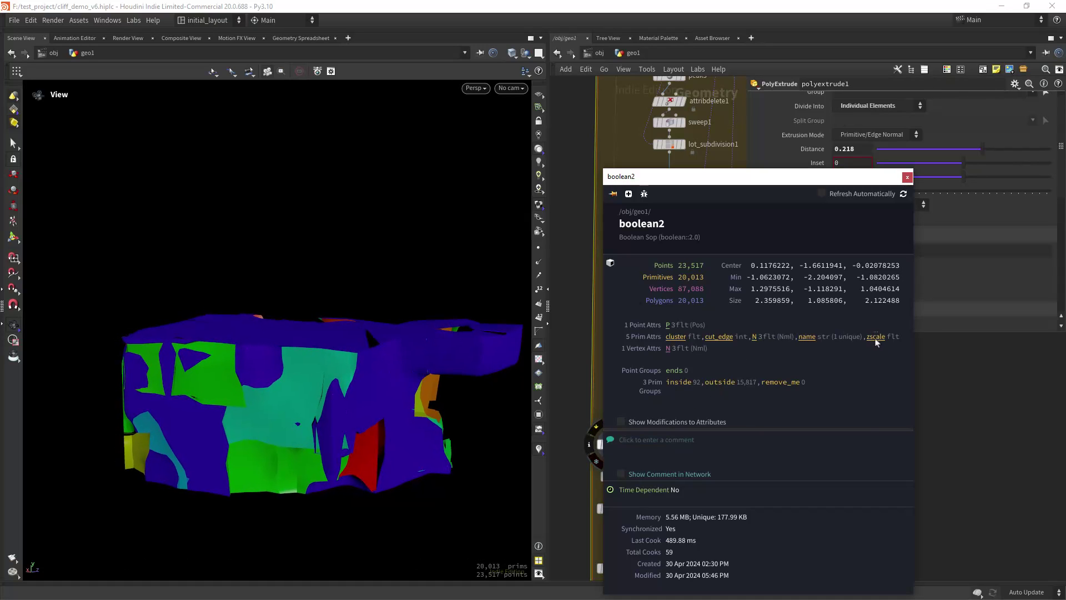
drag(345, 441, 250, 362)
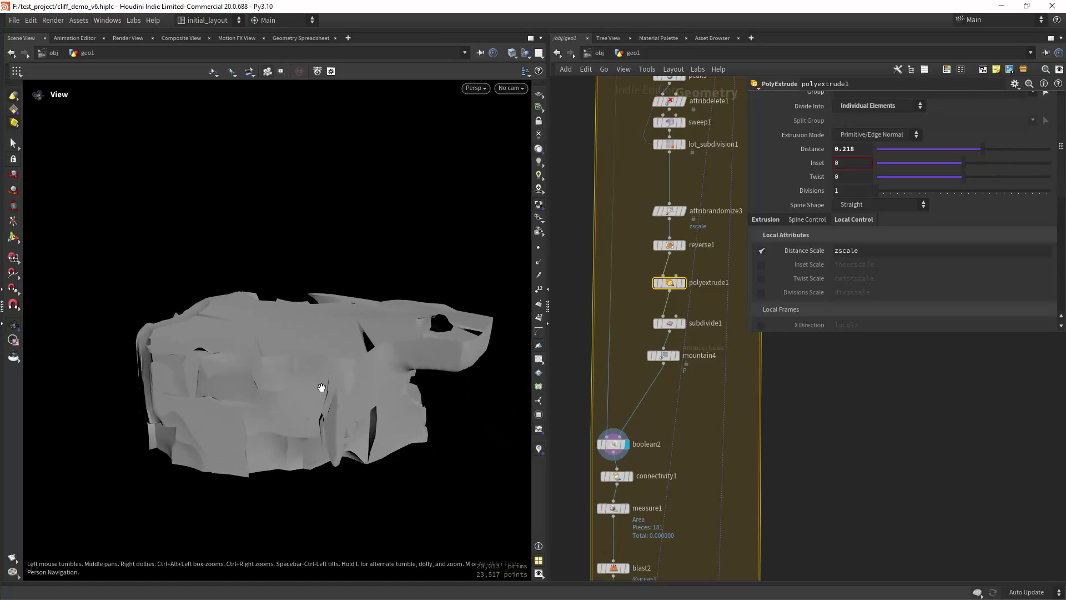
drag(321, 388, 402, 395)
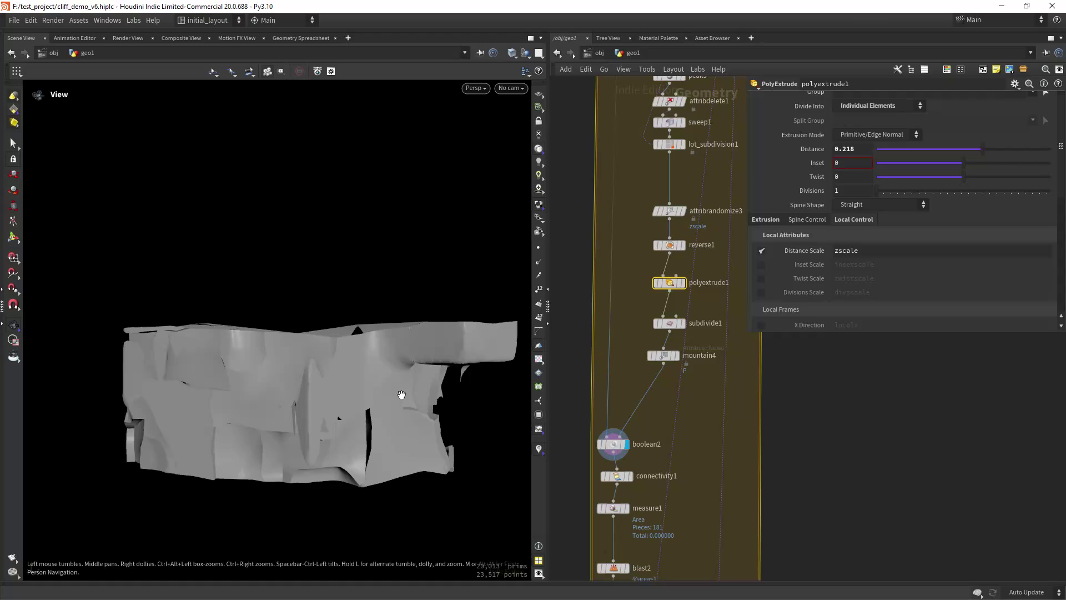
Display connectivity1 and visualize the class primitive attribute from its node information as colours on the cliff piece.
middle_drag(649, 426, 651, 322)
click(633, 357)
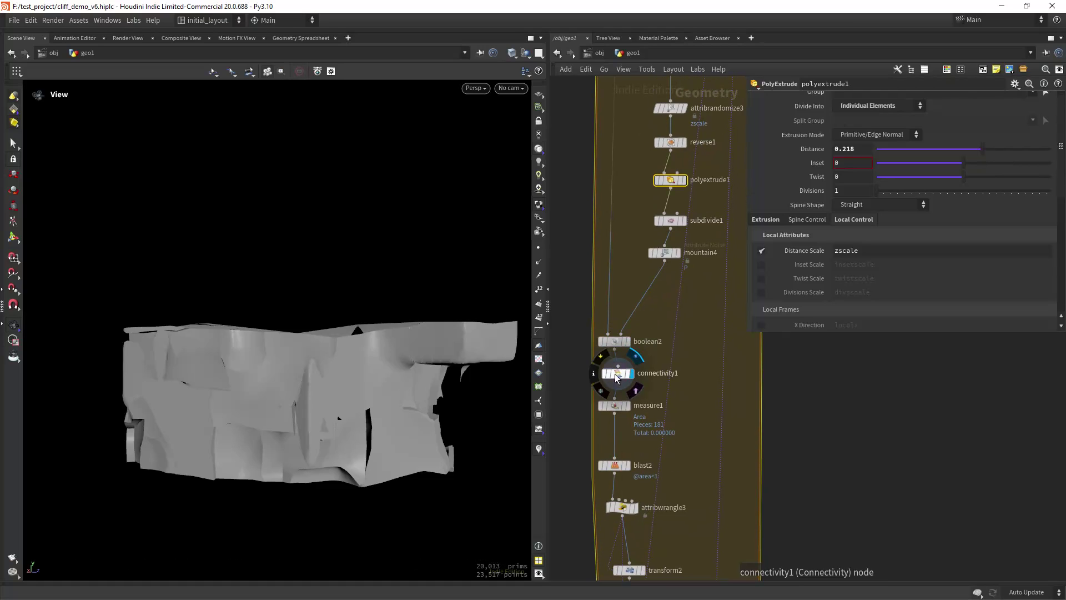
click(597, 377)
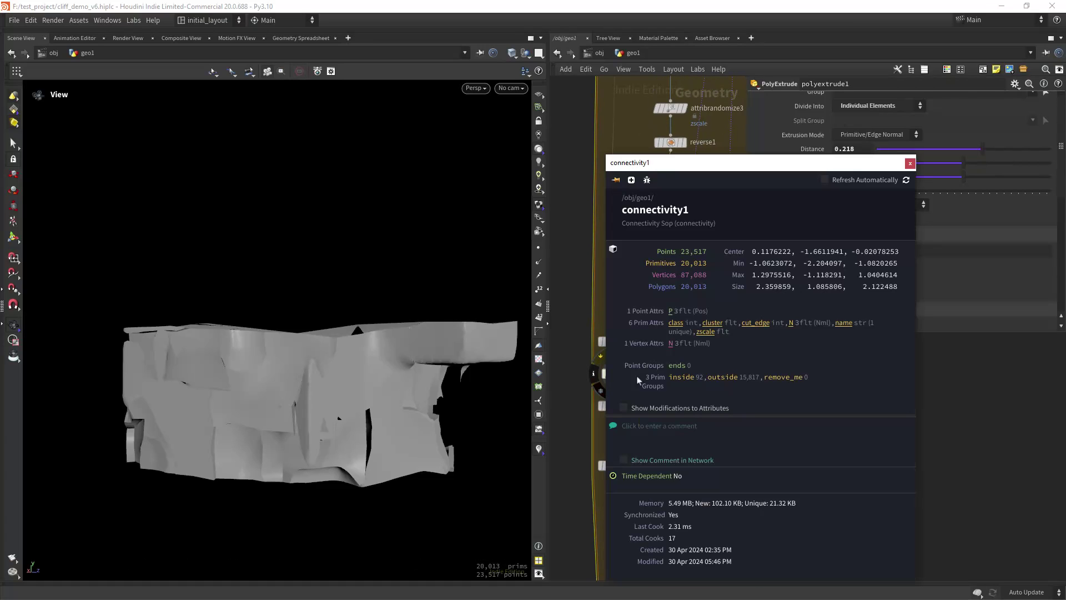
click(676, 325)
click(910, 164)
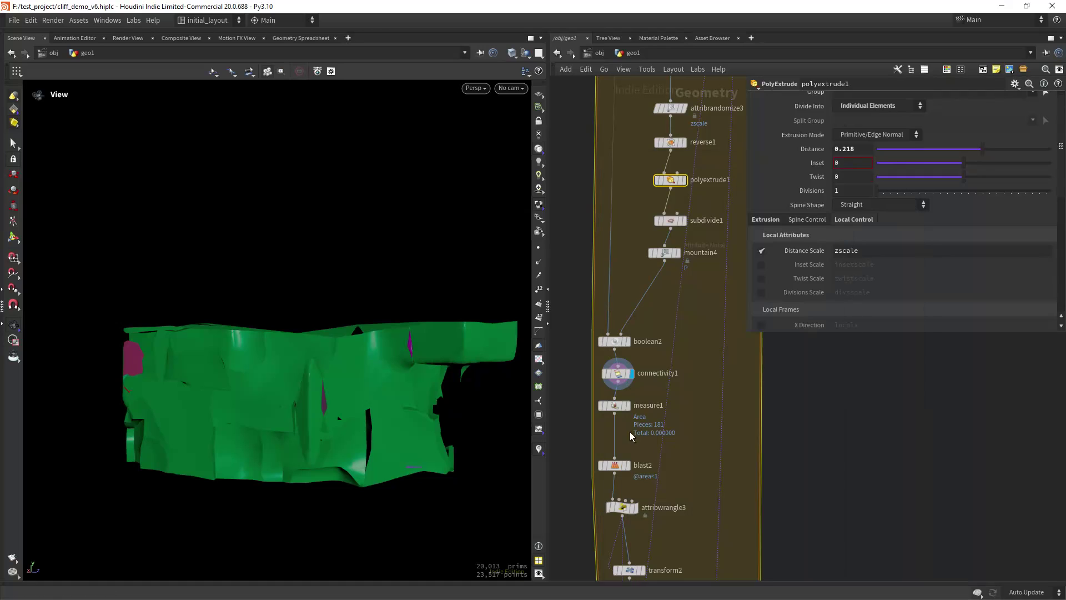
middle_drag(629, 443, 636, 380)
click(637, 379)
drag(409, 374, 455, 388)
Review the surrounding loop network, display transform2 below attribwrangle3, and show its parameters.
scroll(618, 303, down, 6)
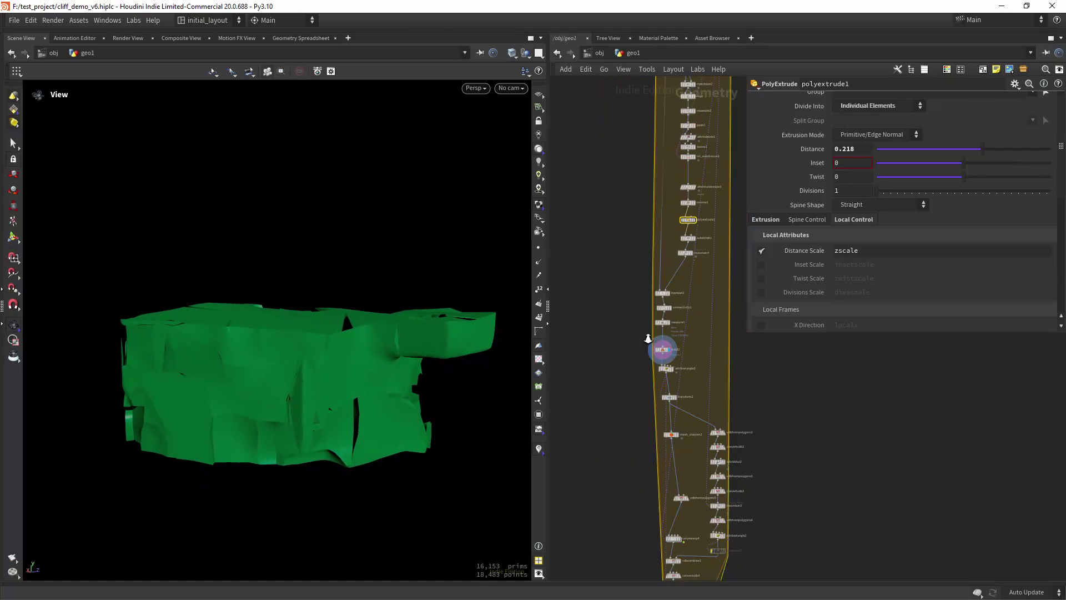
scroll(616, 300, up, 6)
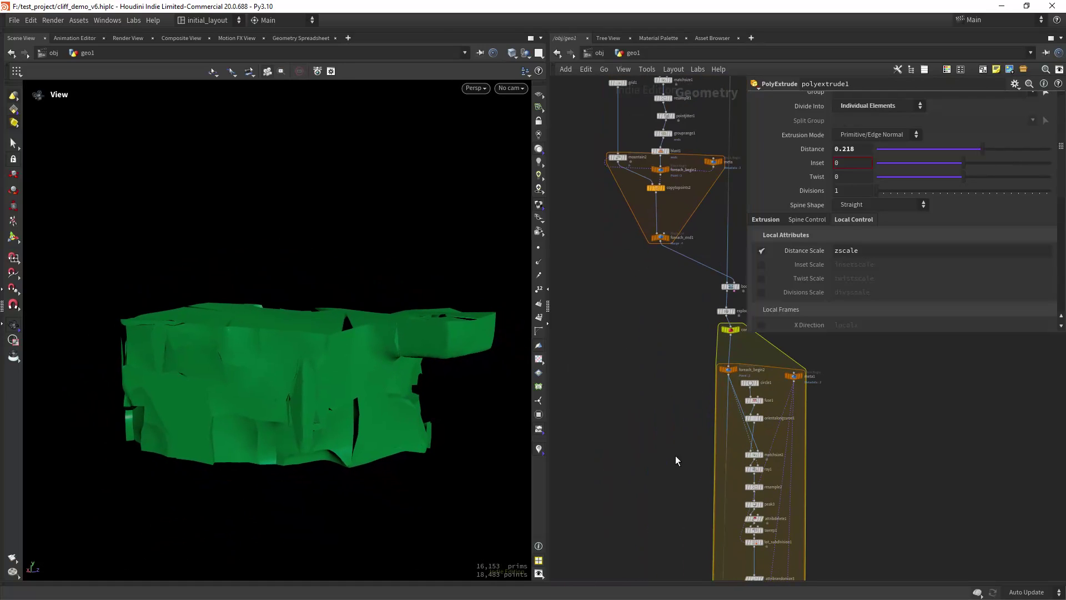
scroll(656, 453, up, 8)
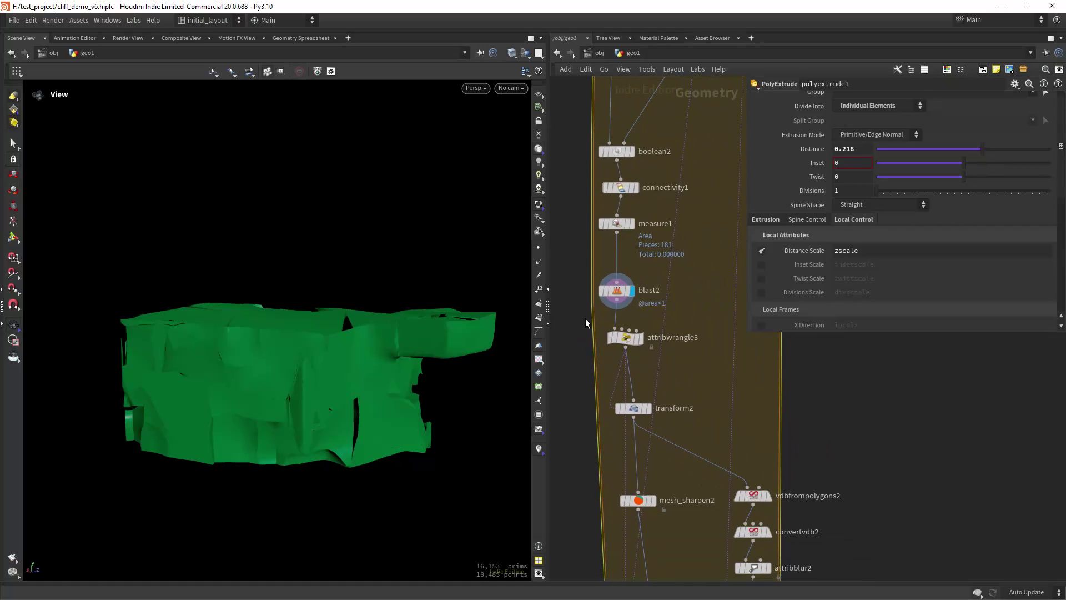
scroll(578, 333, up, 2)
middle_drag(576, 353, 591, 323)
scroll(589, 341, down, 2)
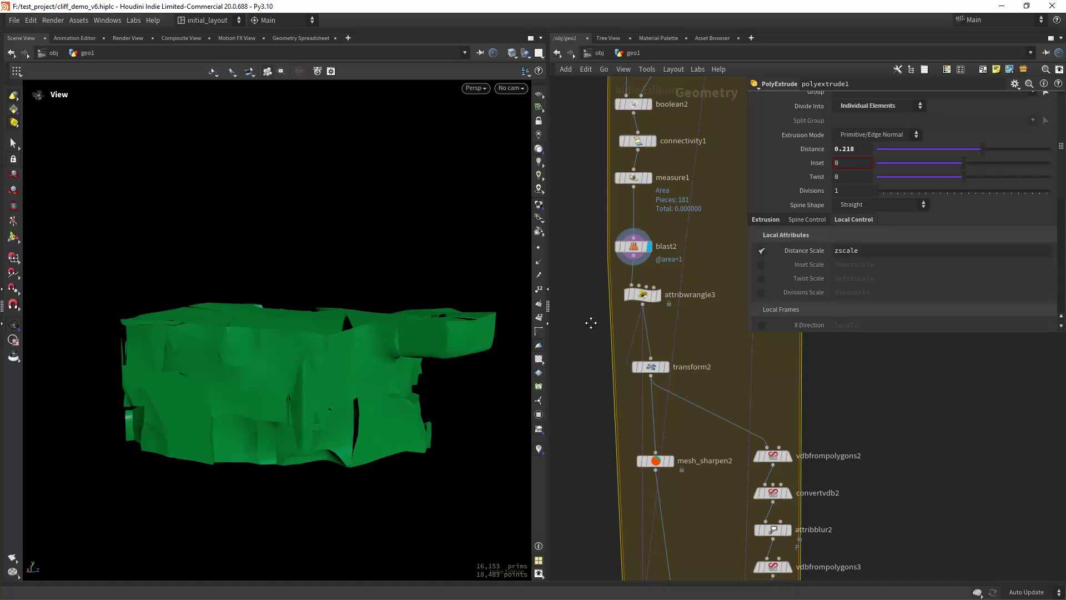
scroll(590, 331, up, 2)
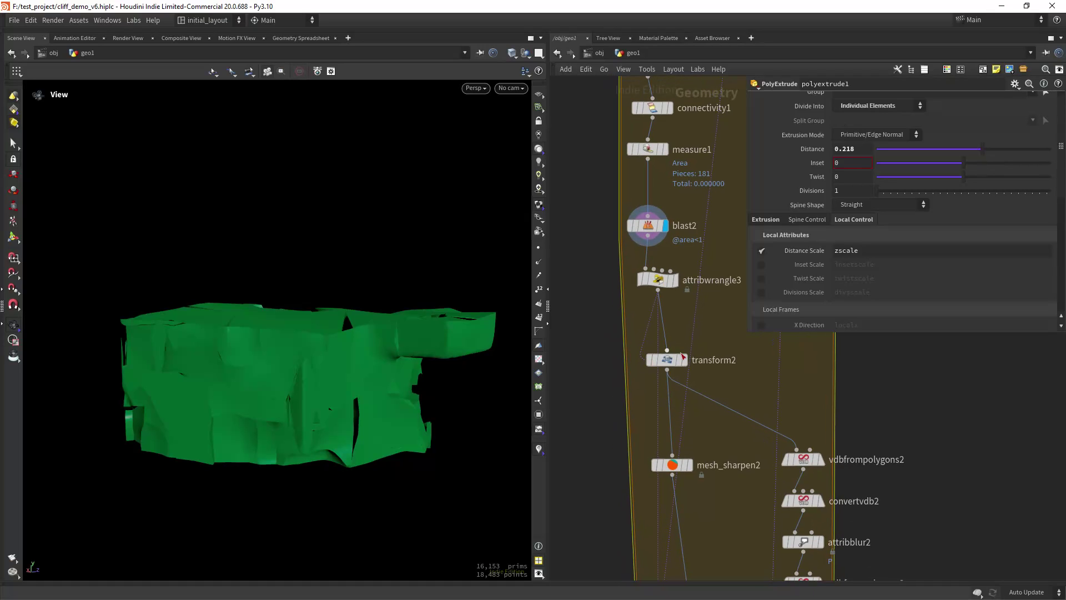
click(679, 348)
click(671, 360)
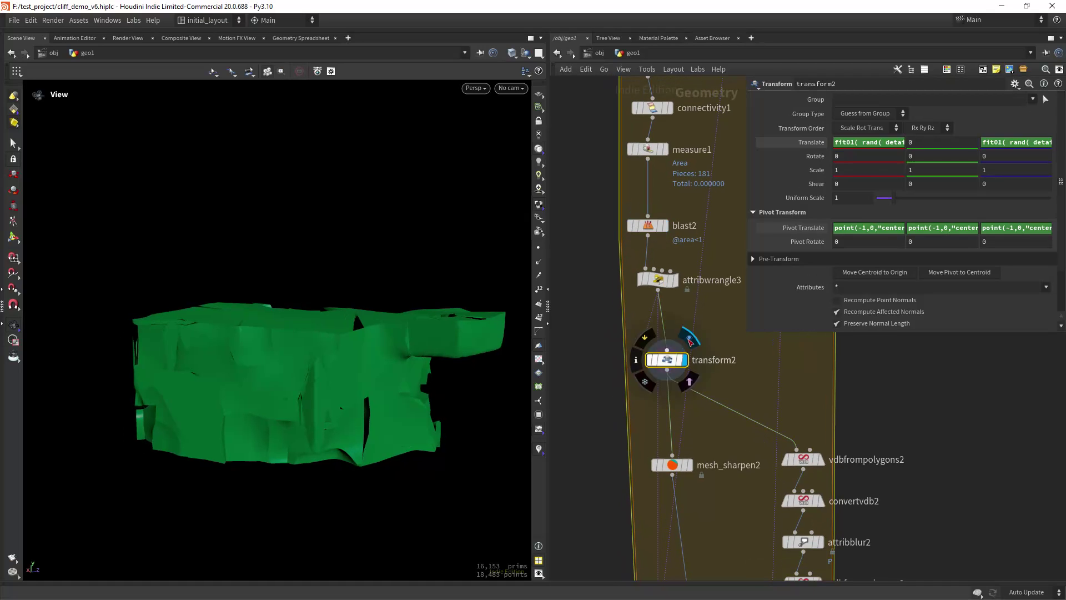
Widen the parameter area and show the full random offset expression in transform2's X translation.
drag(748, 163, 624, 161)
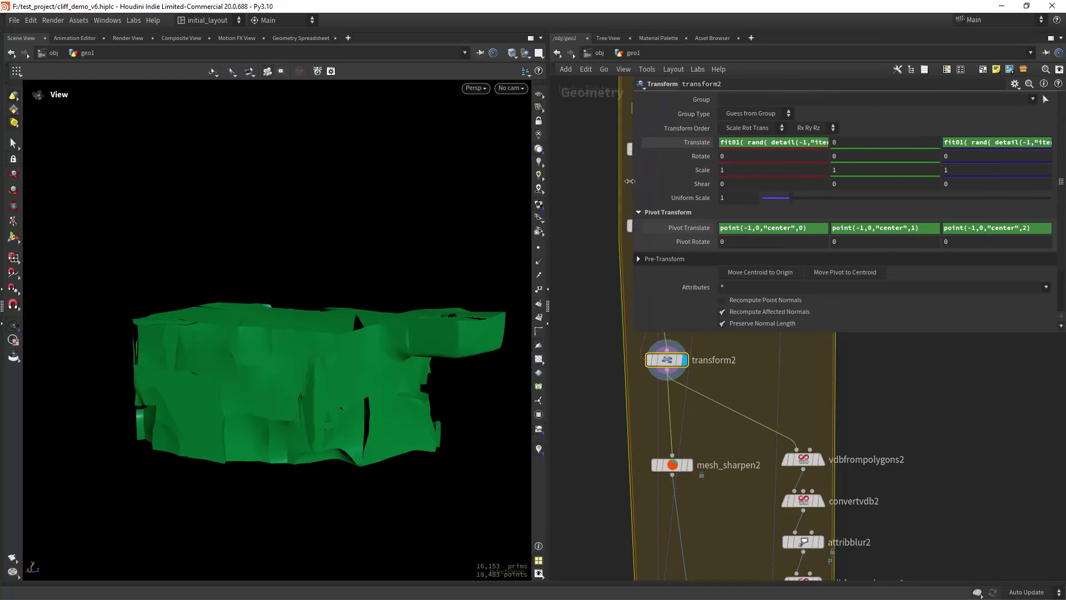
click(771, 144)
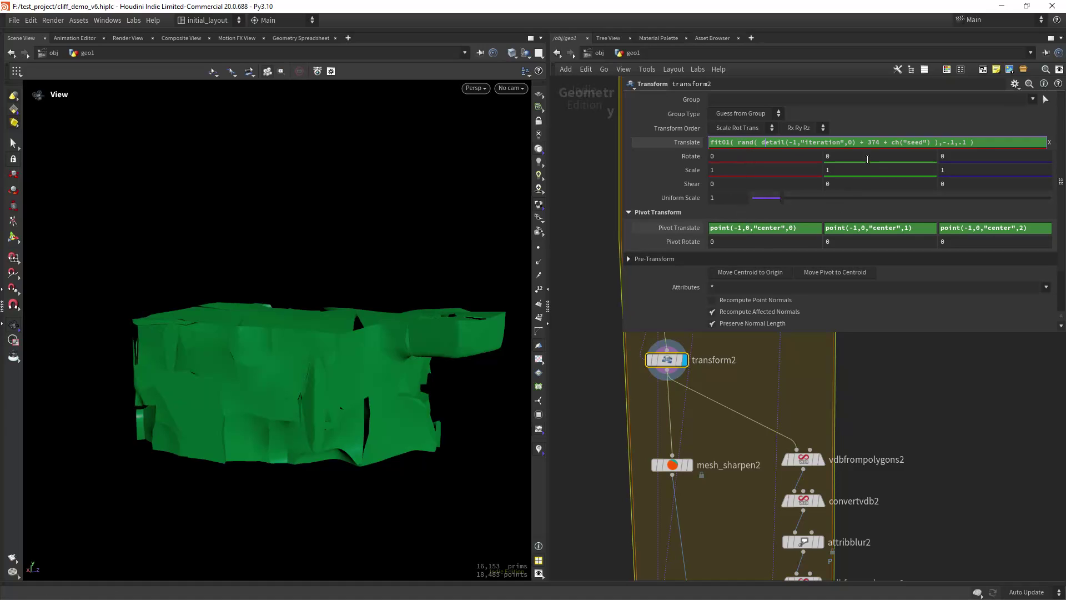
click(915, 345)
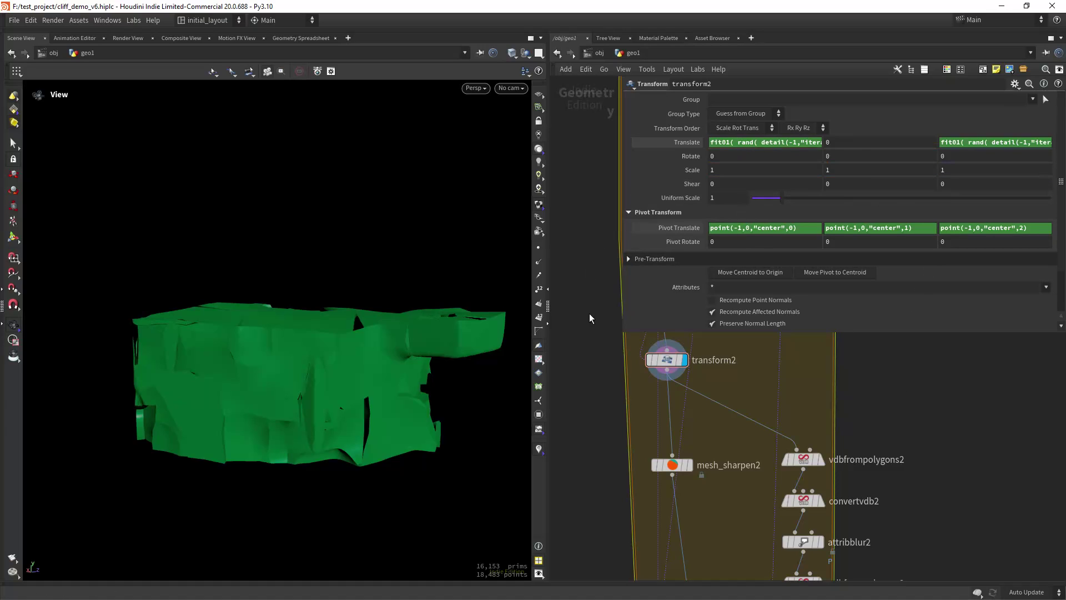
Toggle the bypass of transform2 repeatedly to compare the piece's positions, leave it active, and narrow the parameter area.
mouse_move(646, 343)
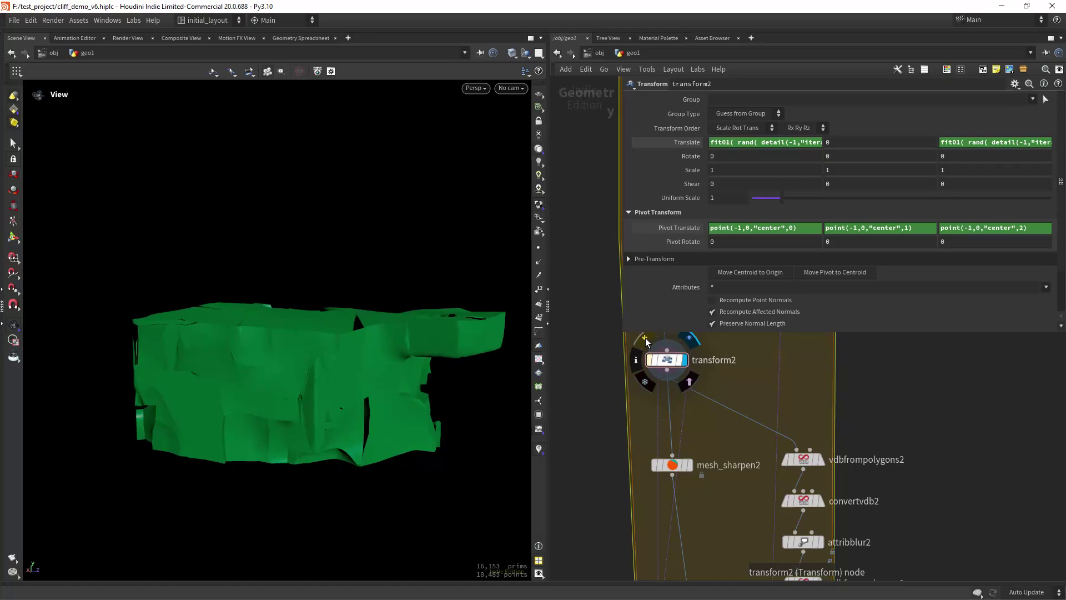
click(646, 341)
click(646, 341)
click(646, 341)
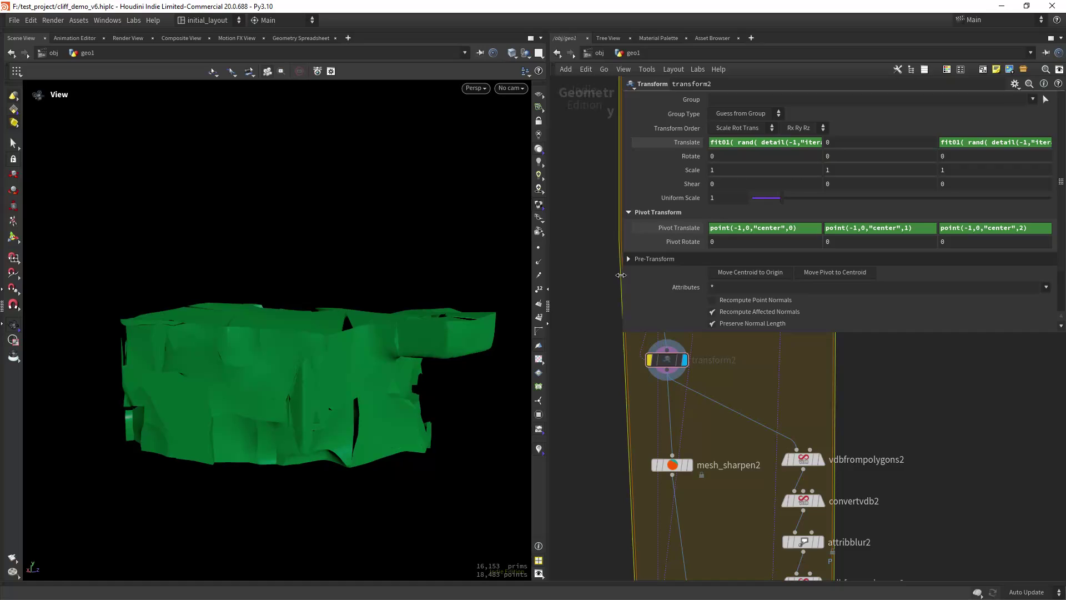
drag(621, 275, 746, 271)
click(646, 341)
Display mesh_sharpen2 and examine the sharpened cliff surface.
middle_drag(742, 361, 707, 240)
middle_drag(706, 414, 657, 308)
right_drag(657, 309, 643, 286)
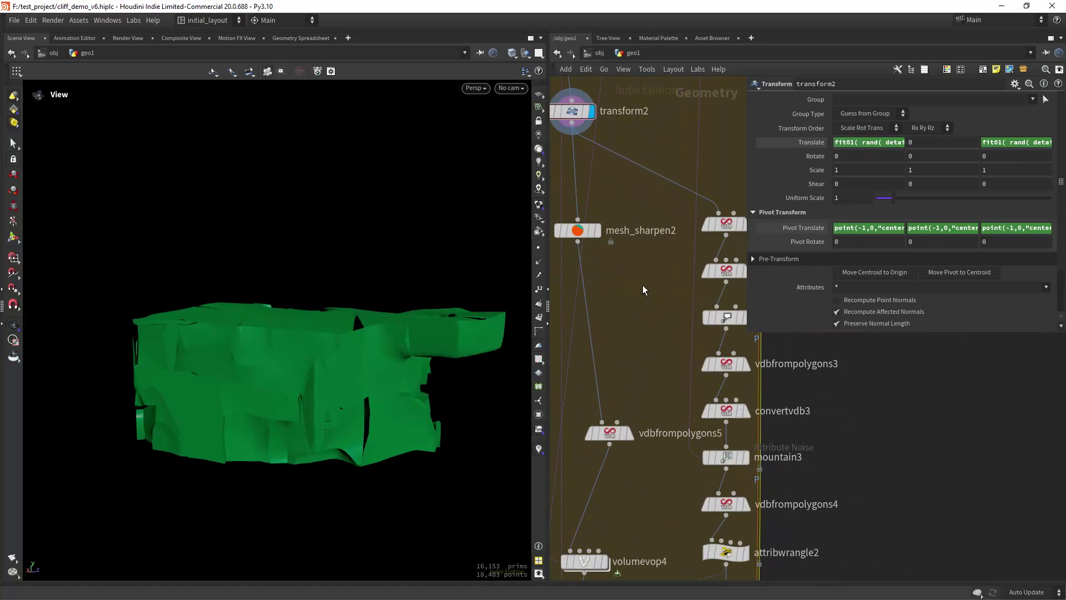
click(597, 230)
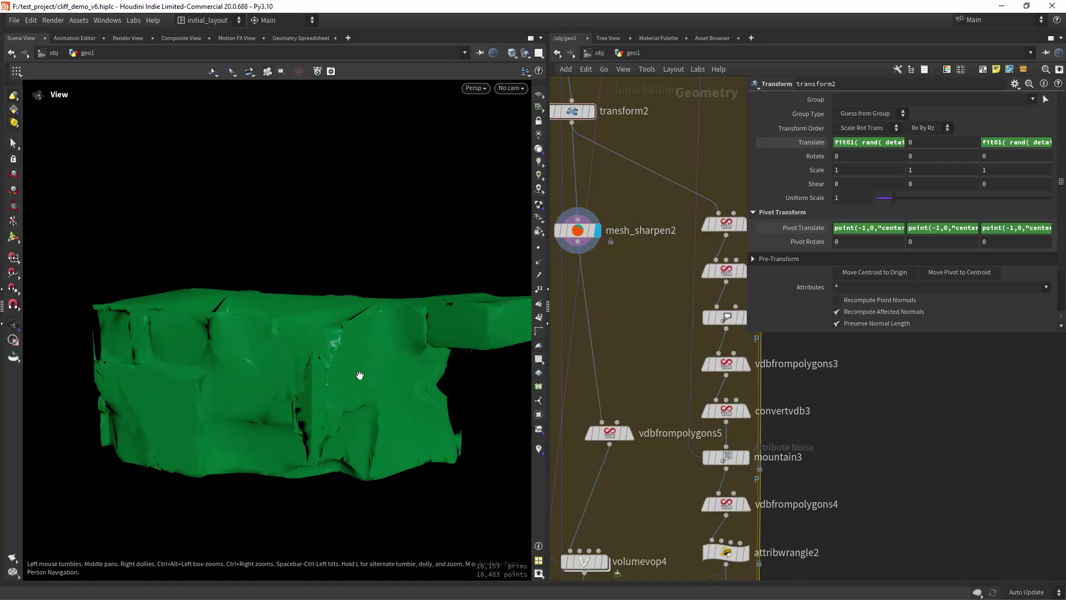
drag(360, 376, 499, 347)
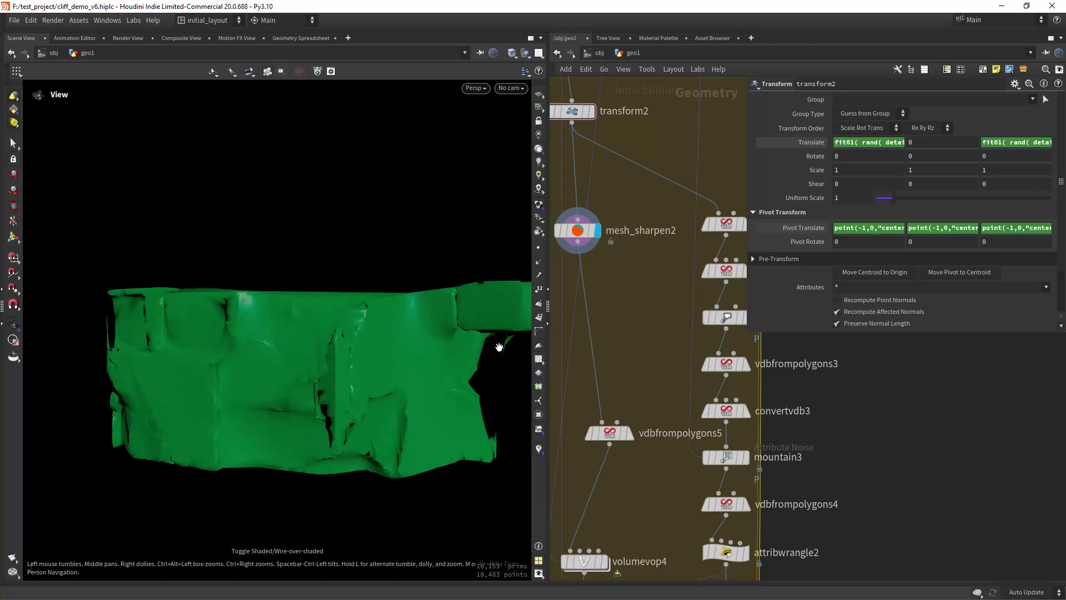
Display vdbfrompolygons5 and examine the VDB conversion of the sharpened cliff piece.
middle_drag(629, 337, 643, 244)
mouse_move(637, 311)
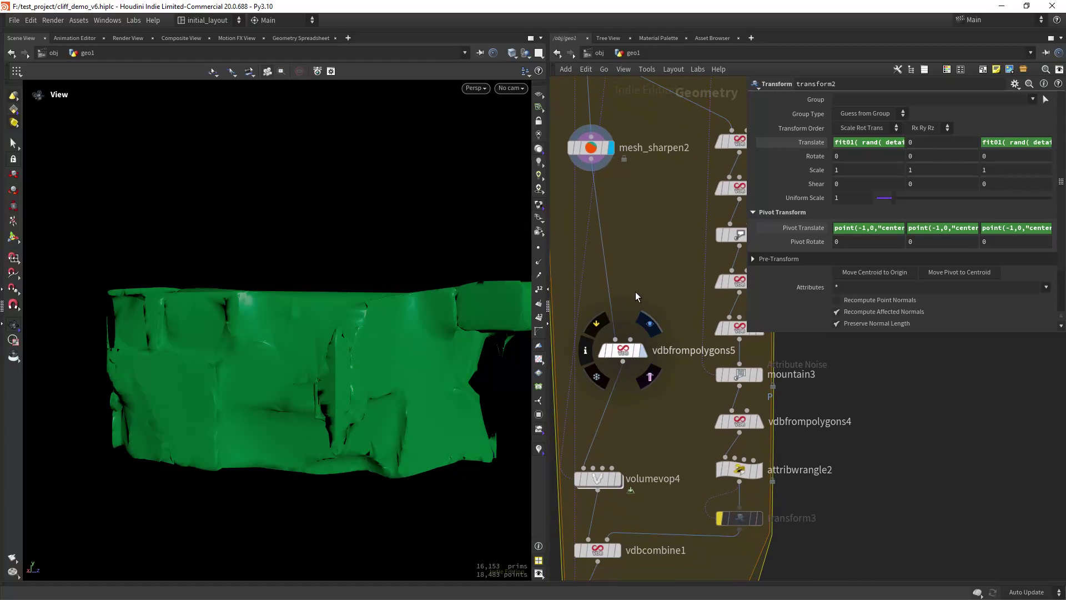
drag(438, 361, 395, 374)
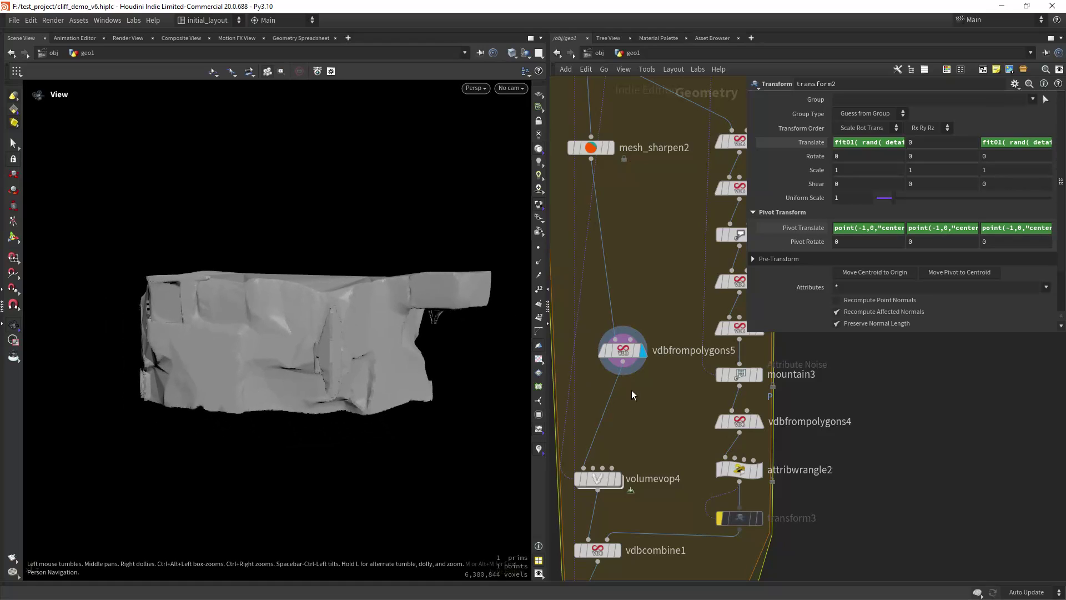
Display volumevop4 and examine the layered noise on the VDB cliff.
middle_drag(631, 390, 628, 273)
mouse_move(621, 341)
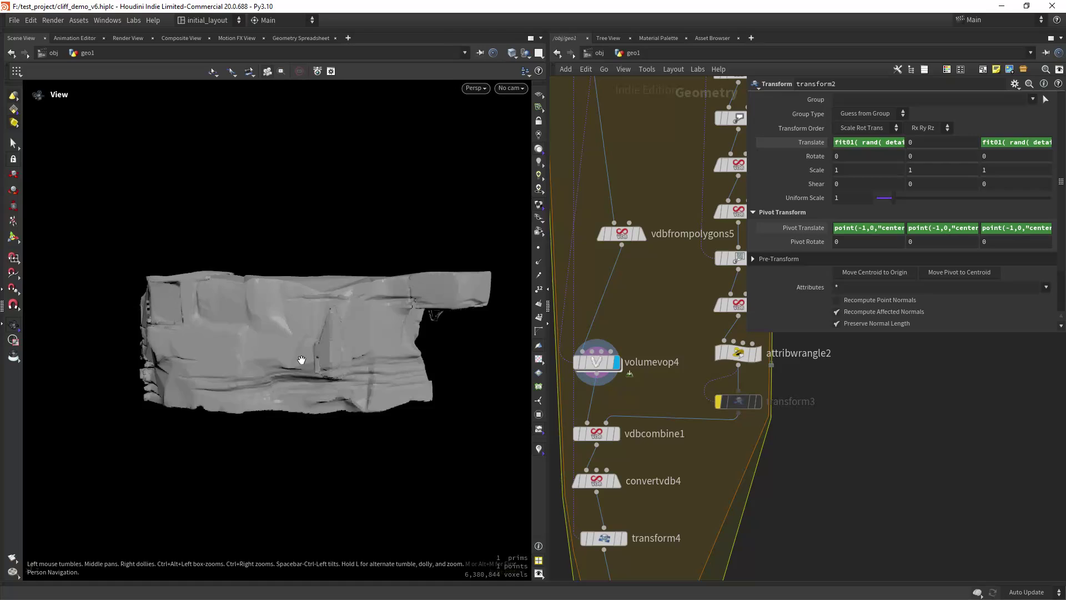
drag(302, 360, 408, 358)
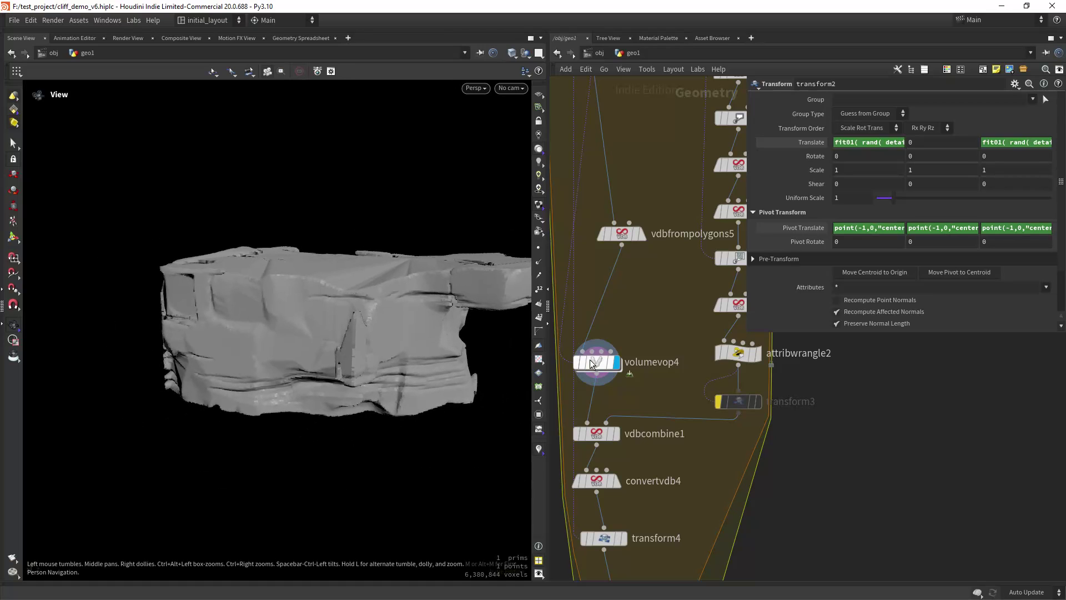
Enter the volumevop4 network and show the noise type and fractal parameters of unifiednoise_static1.
double_click(592, 364)
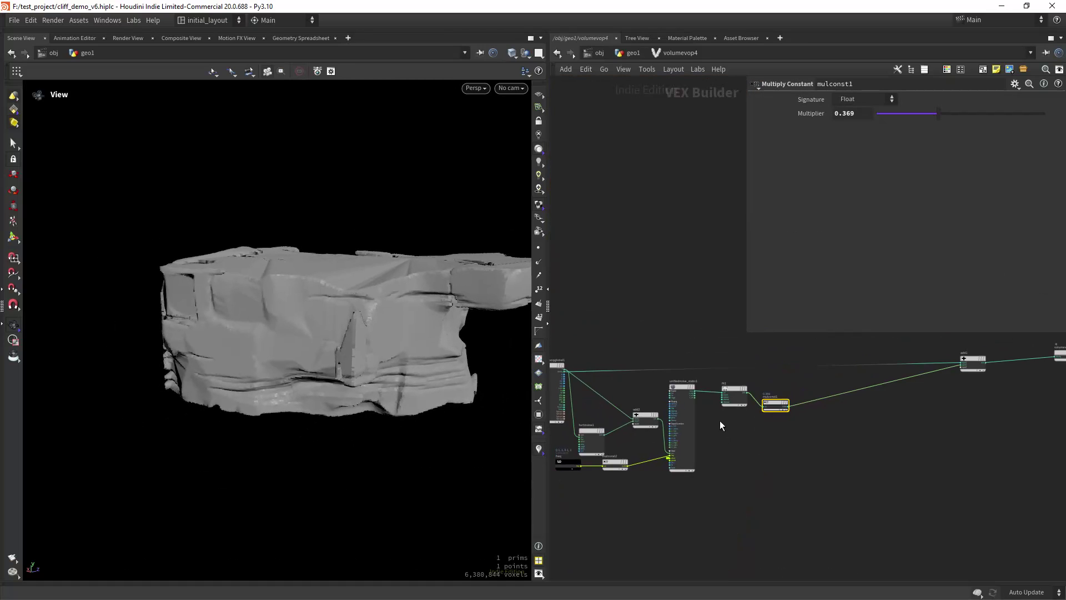
scroll(704, 415, up, 4)
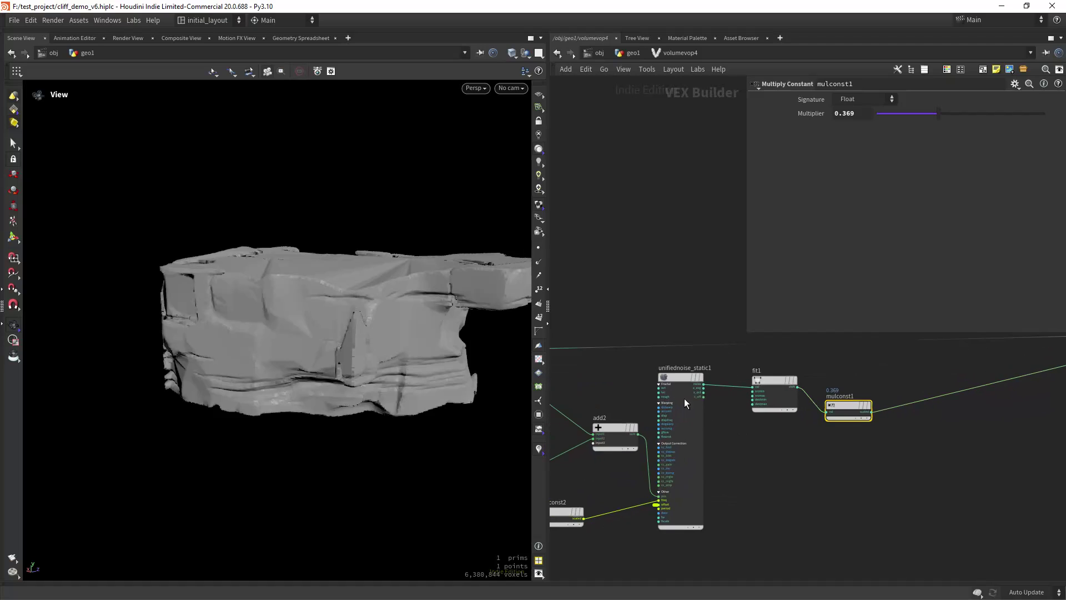
drag(679, 386, 680, 387)
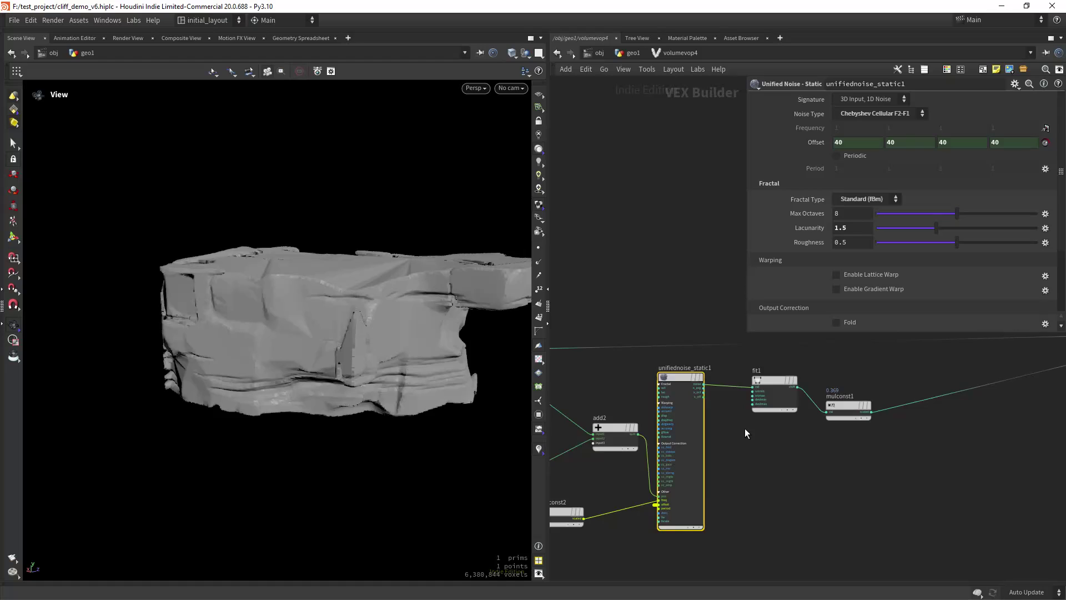
Show the parameters of turbnoise1, the turbulent noise feeding add2 ahead of the unified noise.
scroll(745, 433, down, 2)
middle_drag(742, 462, 820, 438)
scroll(710, 431, up, 2)
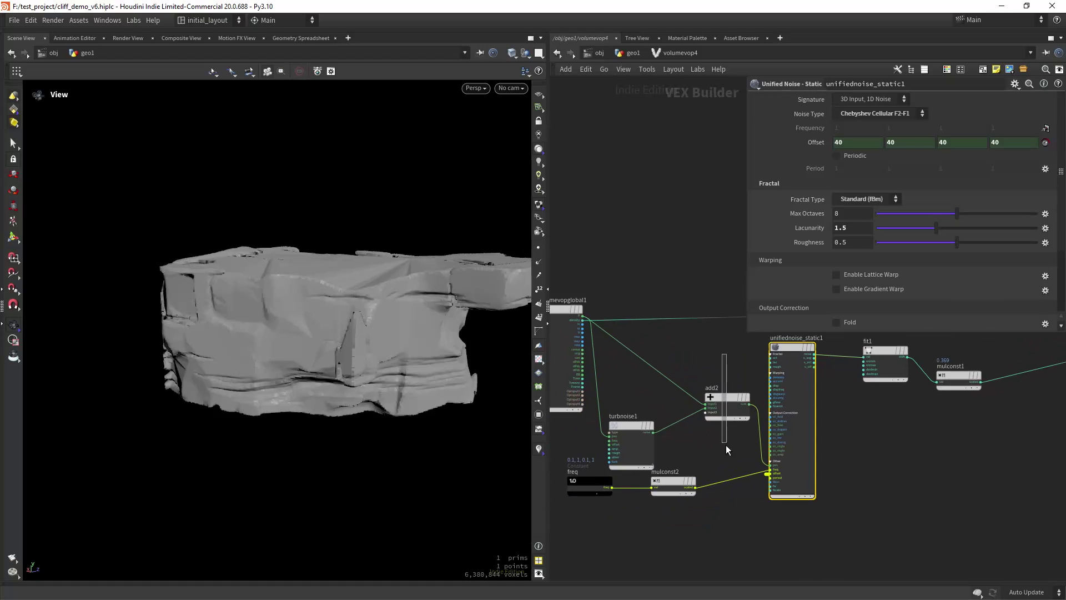
drag(726, 445, 726, 444)
scroll(701, 433, up, 3)
drag(605, 369, 634, 430)
scroll(687, 450, down, 2)
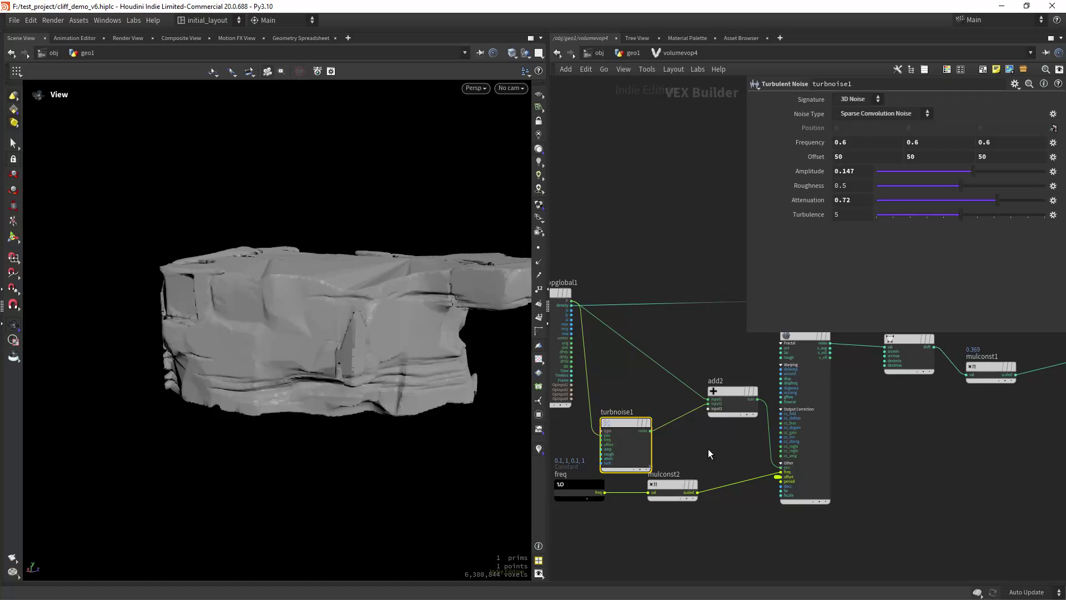
Show the parameters of the freq constant that feeds the noise frequency through mulconst2.
middle_drag(697, 456, 777, 430)
scroll(658, 485, up, 2)
drag(635, 404, 622, 394)
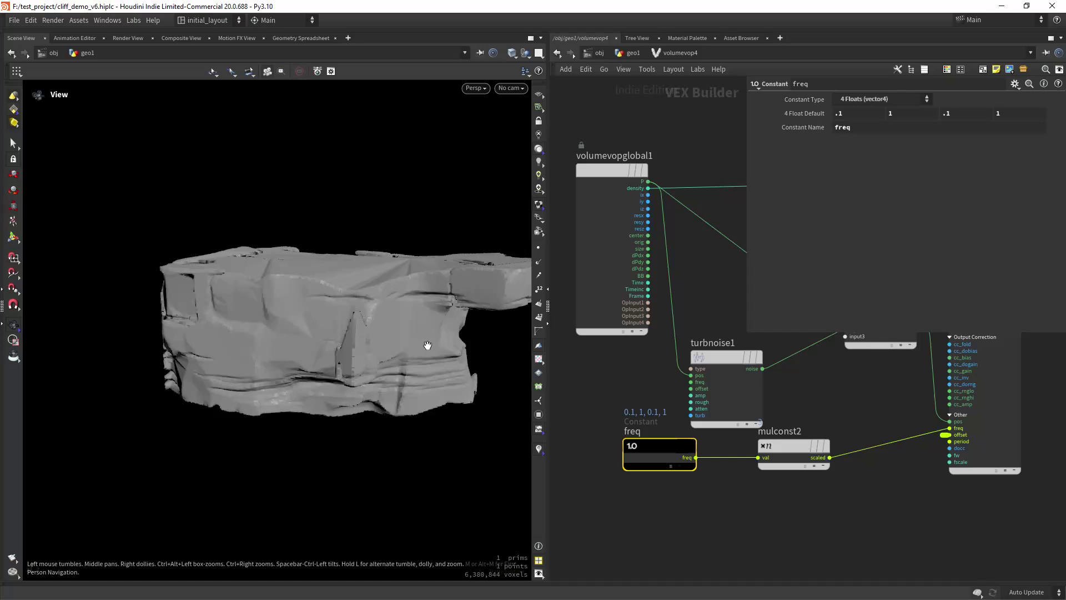
Show the range parameters of fit1, the node remapping the unifiednoise_static1 output, and inspect the cliff's noise detail.
scroll(727, 507, down, 3)
middle_drag(943, 460, 719, 473)
scroll(707, 454, up, 2)
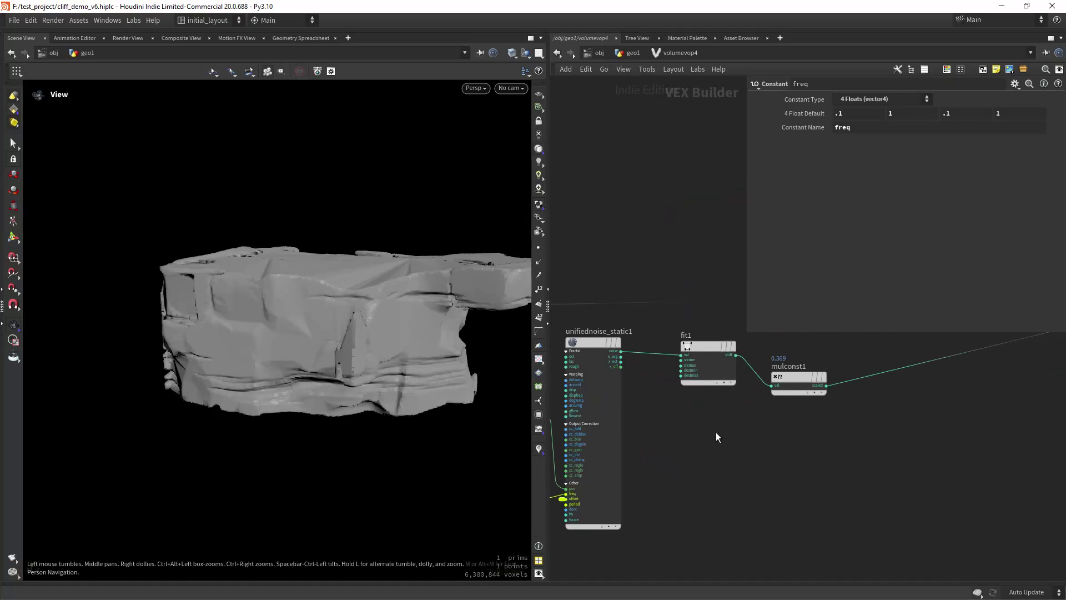
drag(721, 432, 686, 337)
middle_drag(717, 392, 696, 413)
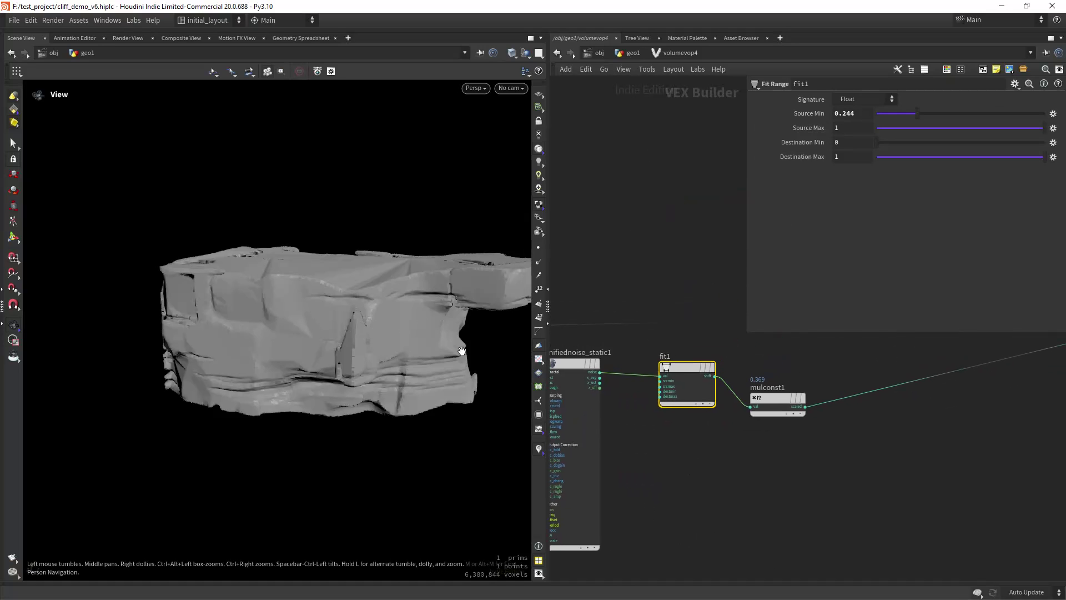
drag(462, 351, 424, 383)
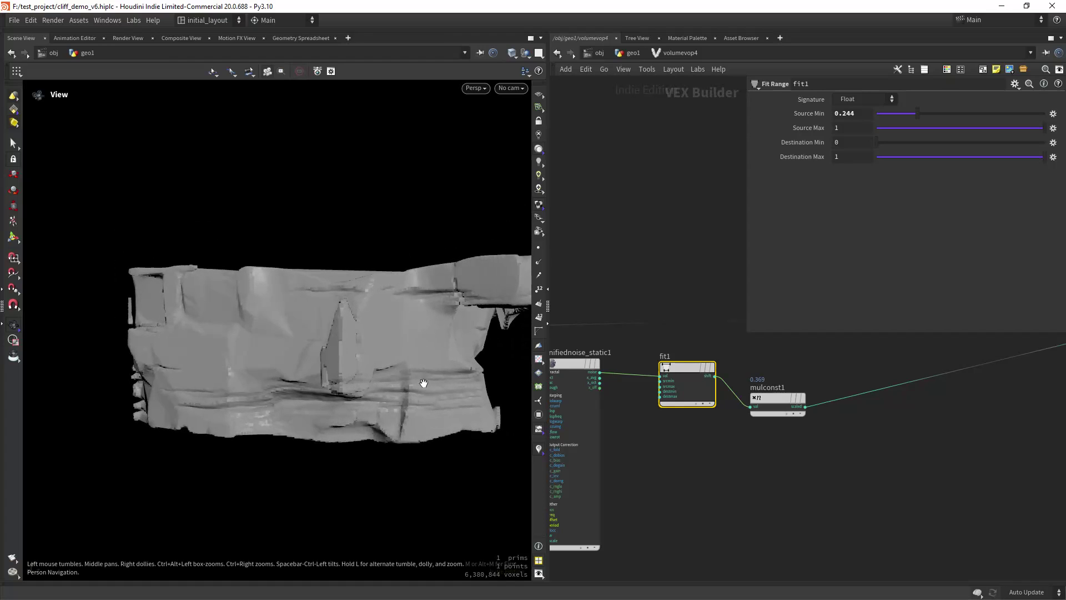
Show the multiplier of mulconst1, which scales the fitted noise.
middle_drag(765, 459, 672, 485)
drag(745, 472, 670, 378)
scroll(740, 379, down, 3)
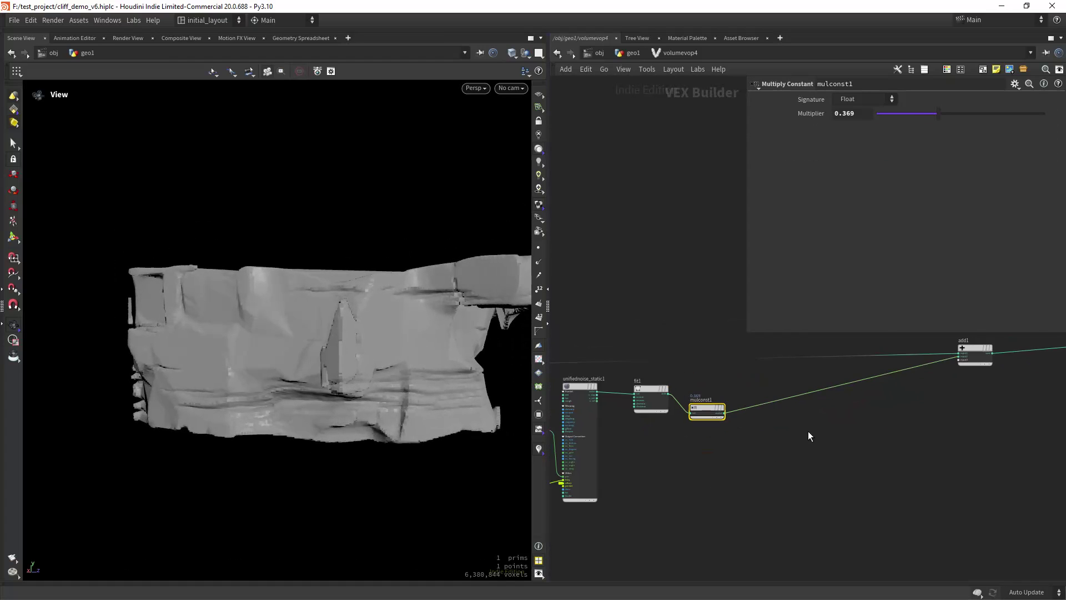
Show the inputs of add1, where the scaled noise joins the volume density before the output.
middle_drag(913, 435, 685, 461)
middle_drag(748, 428, 719, 451)
drag(720, 451, 694, 317)
scroll(683, 325, down, 3)
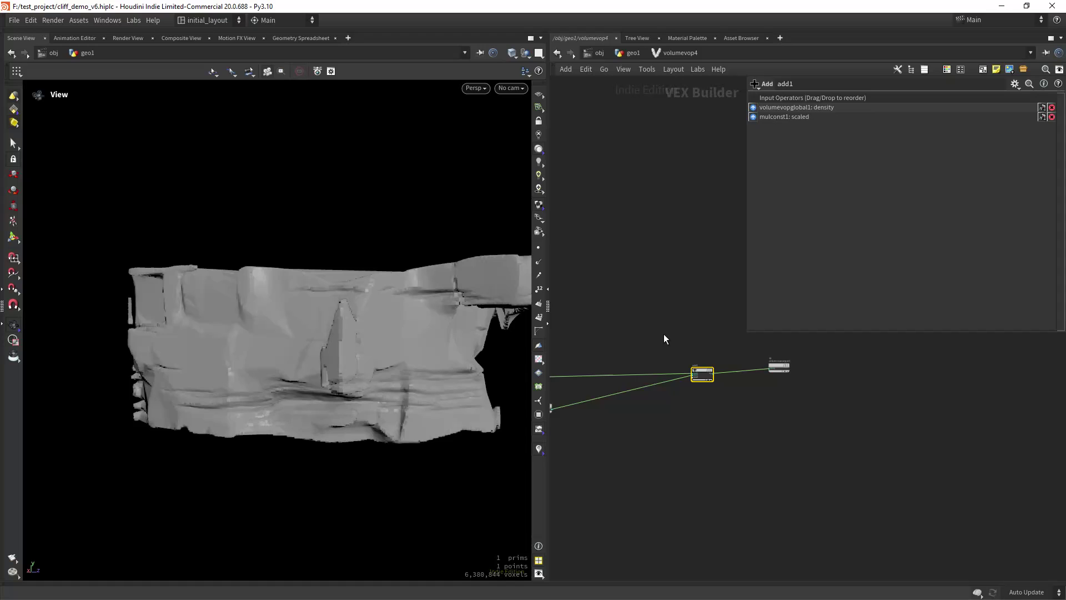
Return to the geo1 network and display vdbcombine1 to examine the combined cliff volume.
middle_drag(664, 334, 625, 328)
scroll(625, 328, up, 5)
click(624, 56)
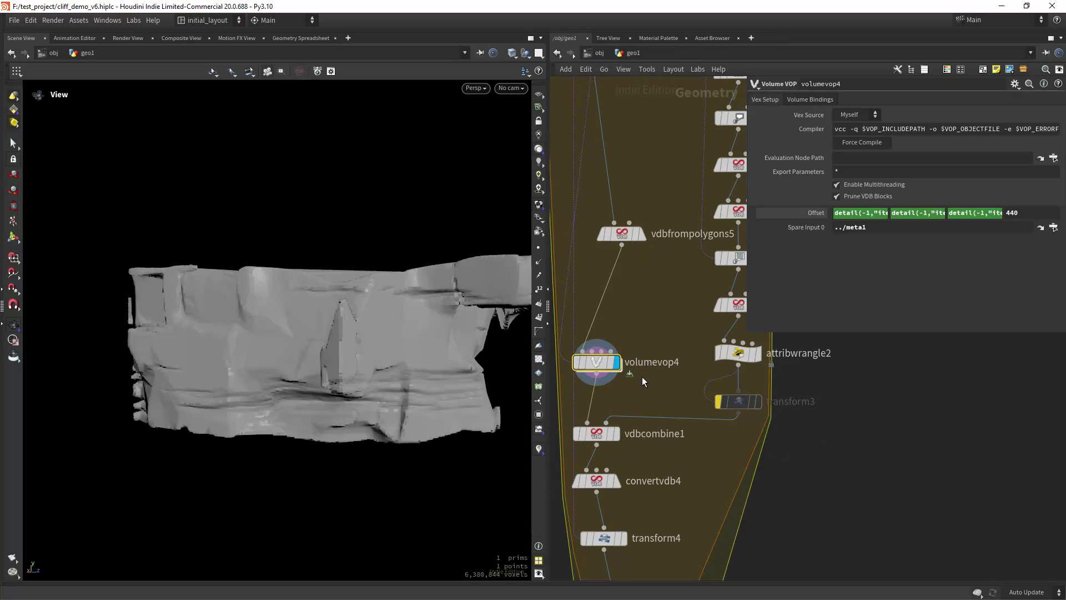
middle_drag(642, 377, 662, 323)
scroll(662, 323, down, 5)
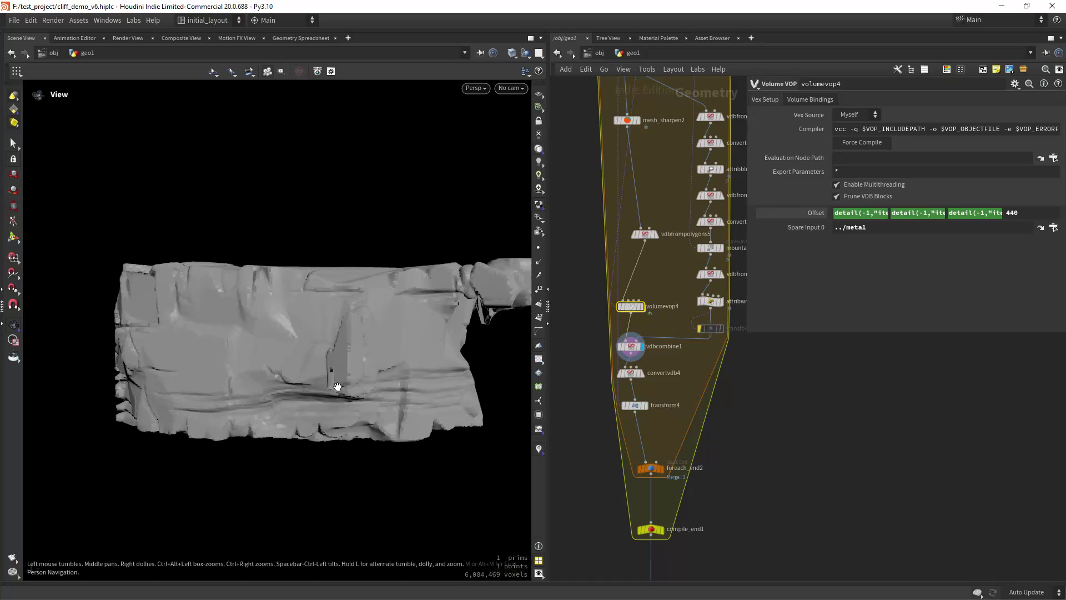
middle_drag(438, 367, 374, 398)
Display vdbfrompolygons2 at the start of the cutting-volume branch and show its VDB conversion parameters.
middle_drag(668, 266, 613, 416)
middle_drag(629, 267, 654, 313)
click(653, 320)
click(650, 303)
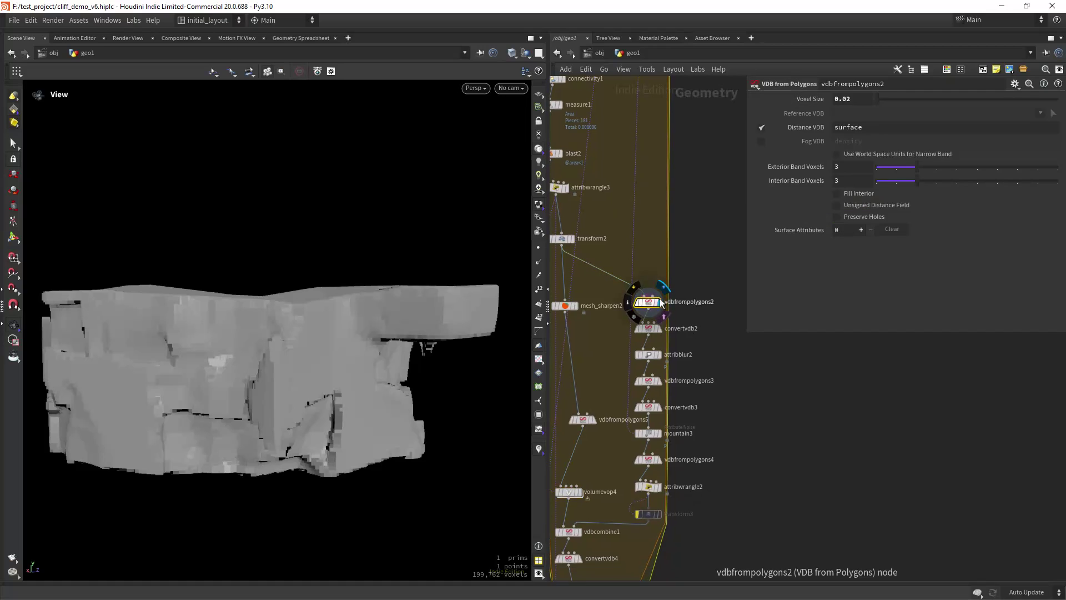
scroll(702, 286, down, 2)
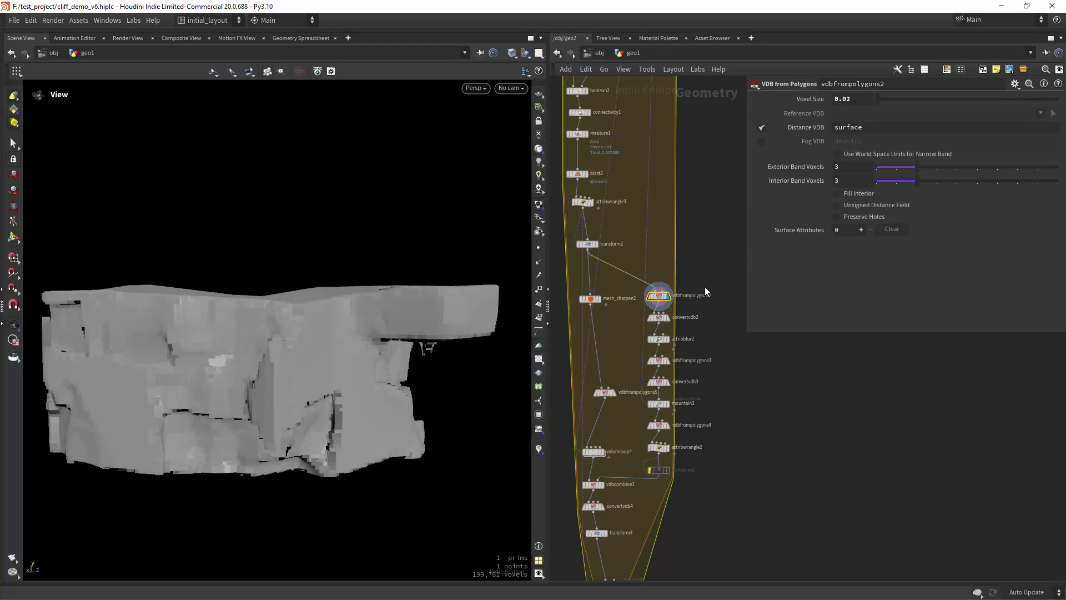
Display convertvdb2 and attribblur2 in turn to compare the converted mesh with its blurred version.
middle_drag(705, 286, 703, 226)
scroll(695, 246, up, 3)
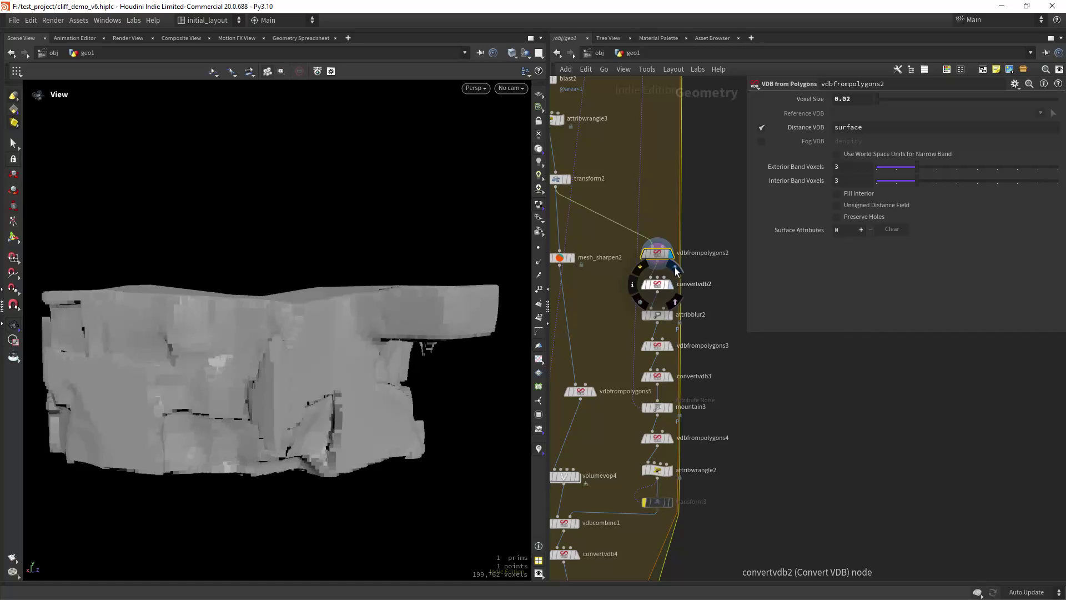
click(676, 271)
middle_drag(704, 304, 706, 279)
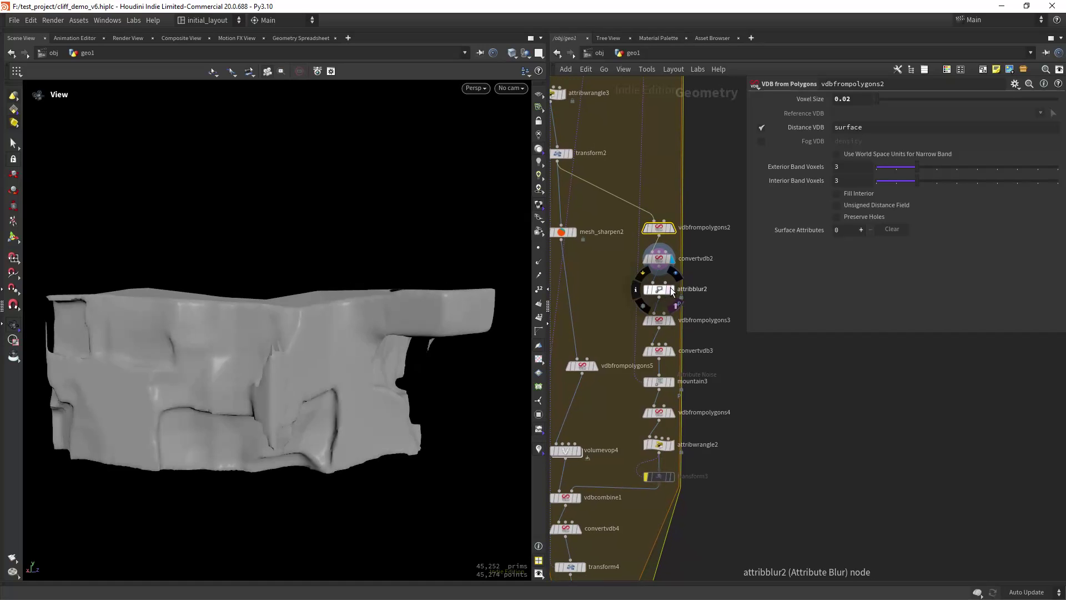
click(670, 290)
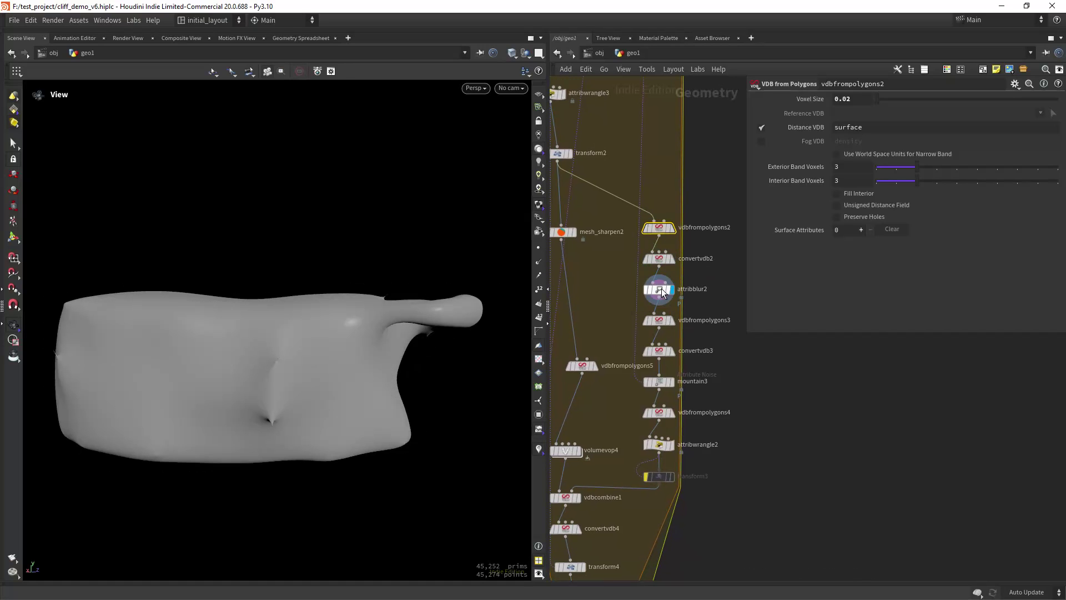
Display vdbfrompolygons3 and convertvdb3, and check the rebuilt mesh with wireframe shading toggled on and off.
click(672, 320)
middle_drag(669, 355, 674, 332)
click(679, 314)
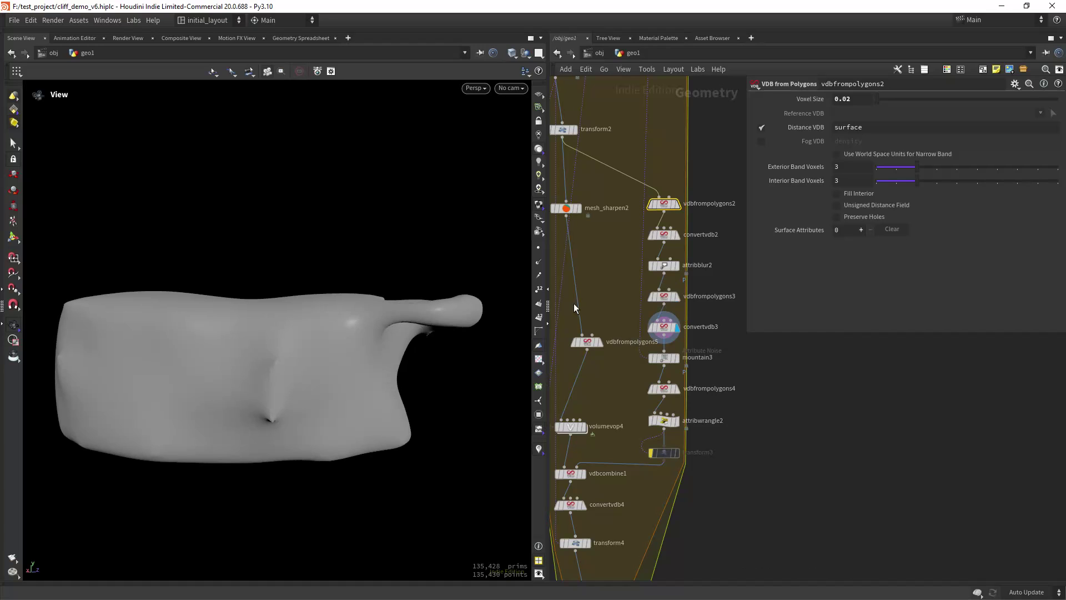
key(shift+w)
scroll(351, 341, up, 2)
key(shift+w)
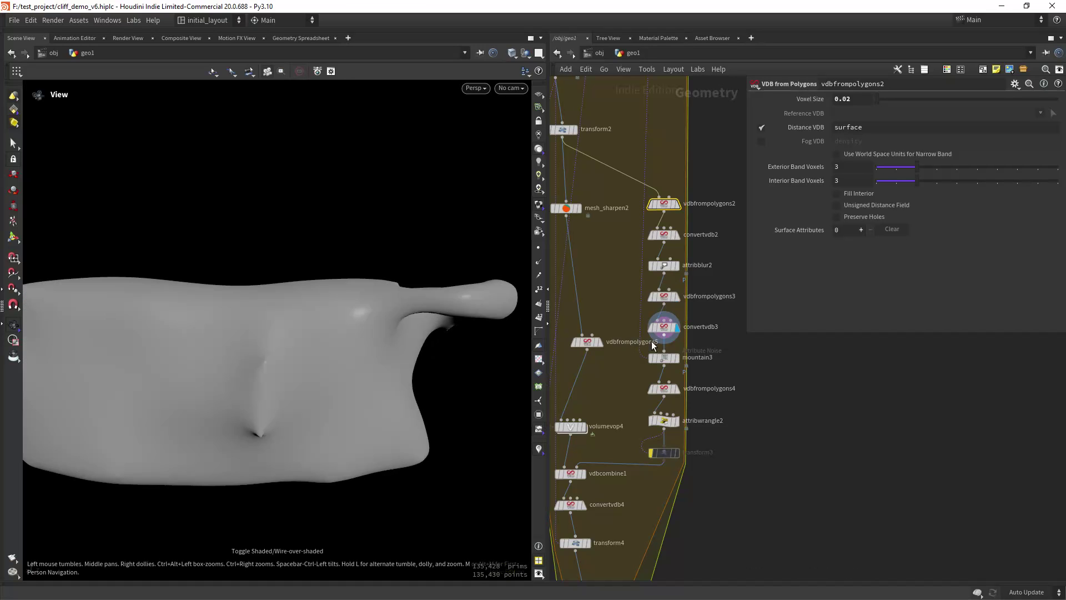
Display mountain3's noise displacement and its VDB conversion in vdbfrompolygons4.
click(677, 357)
scroll(437, 377, down, 2)
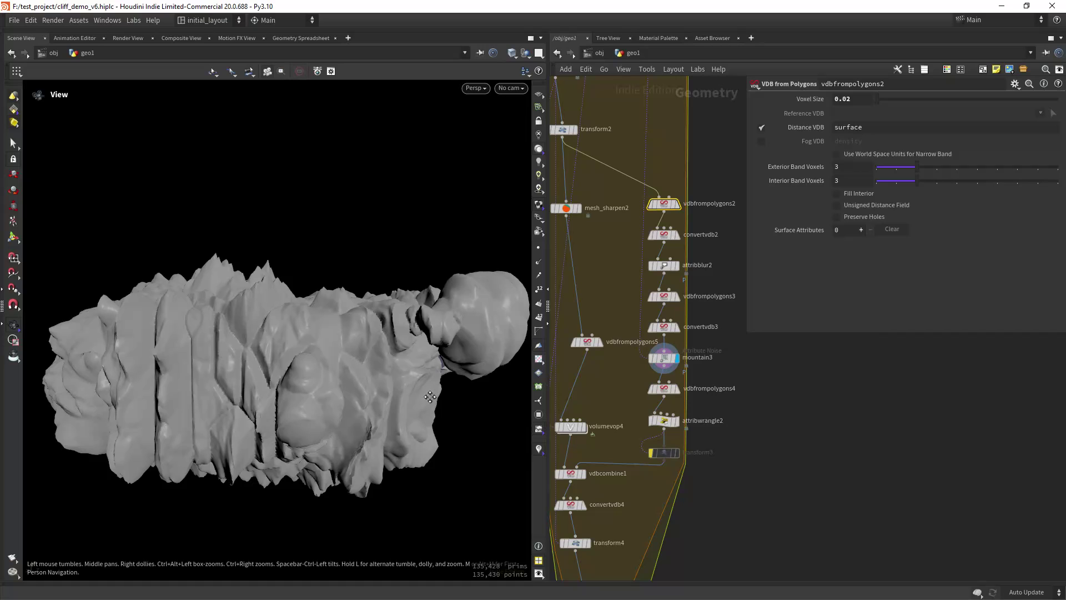
click(681, 369)
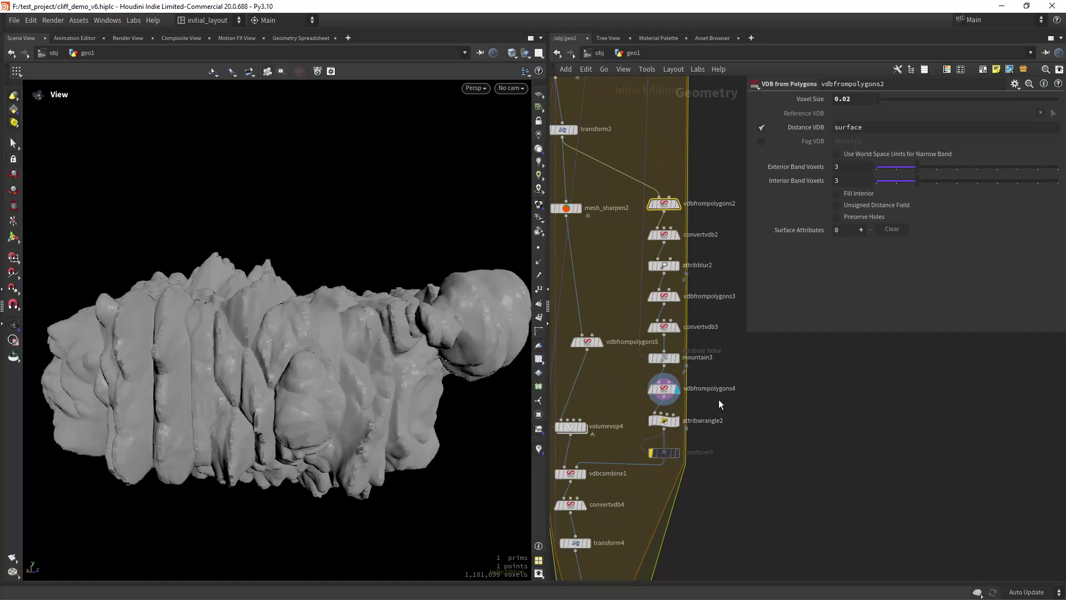
scroll(710, 378, up, 3)
Display attribwrangle2, show its bounding-box center expression, and bypass the node.
click(677, 392)
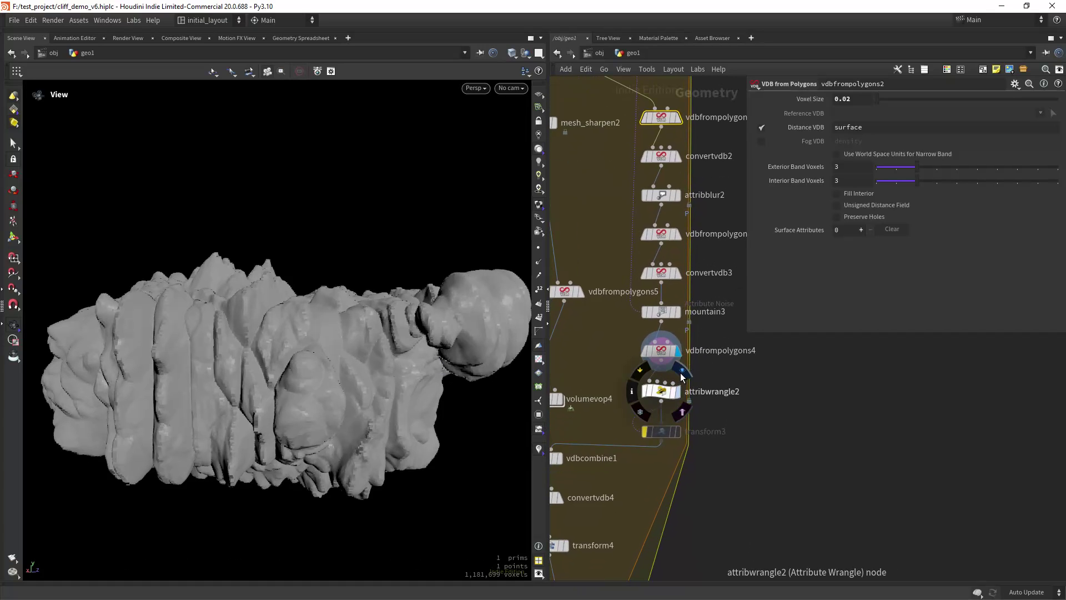
click(660, 393)
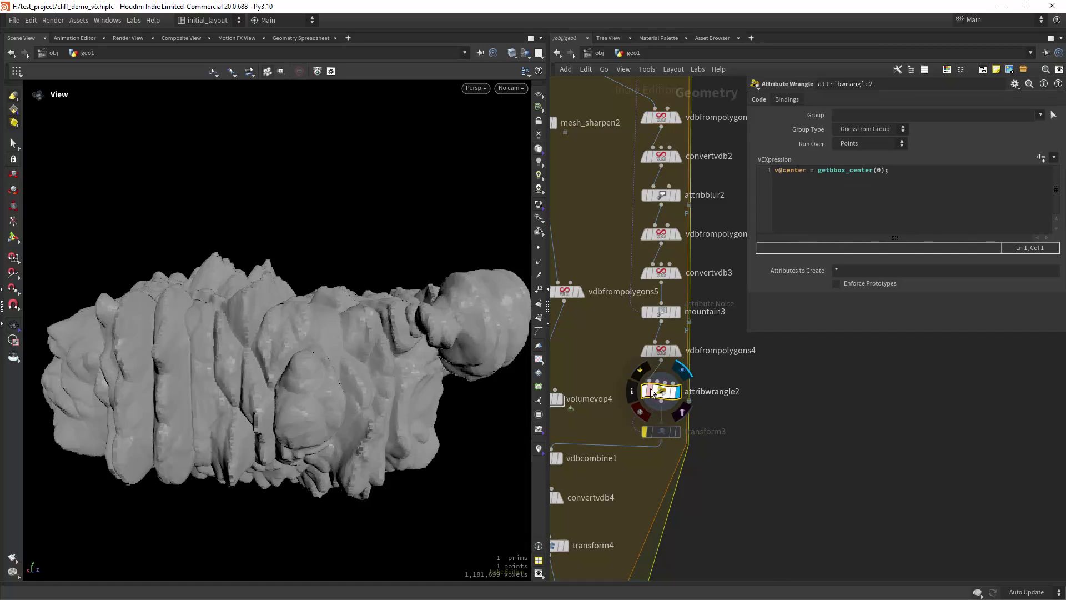
scroll(716, 436, down, 2)
middle_drag(631, 489, 659, 447)
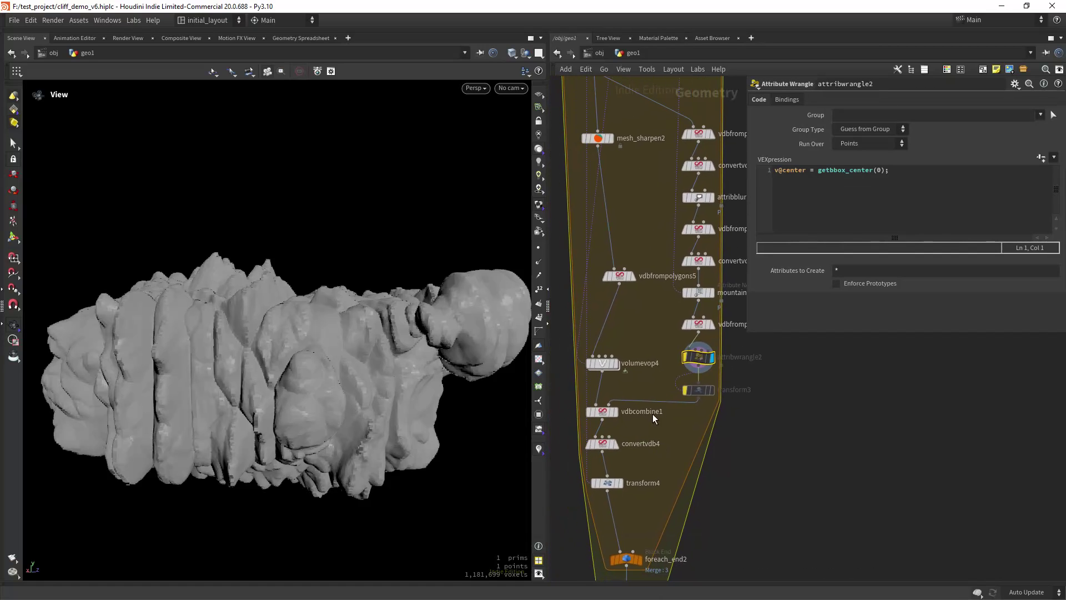
Display vdbcombine1 and examine the cliff piece after combining it with the noise-displaced volume.
scroll(654, 416, up, 3)
middle_drag(604, 402, 635, 394)
mouse_move(636, 376)
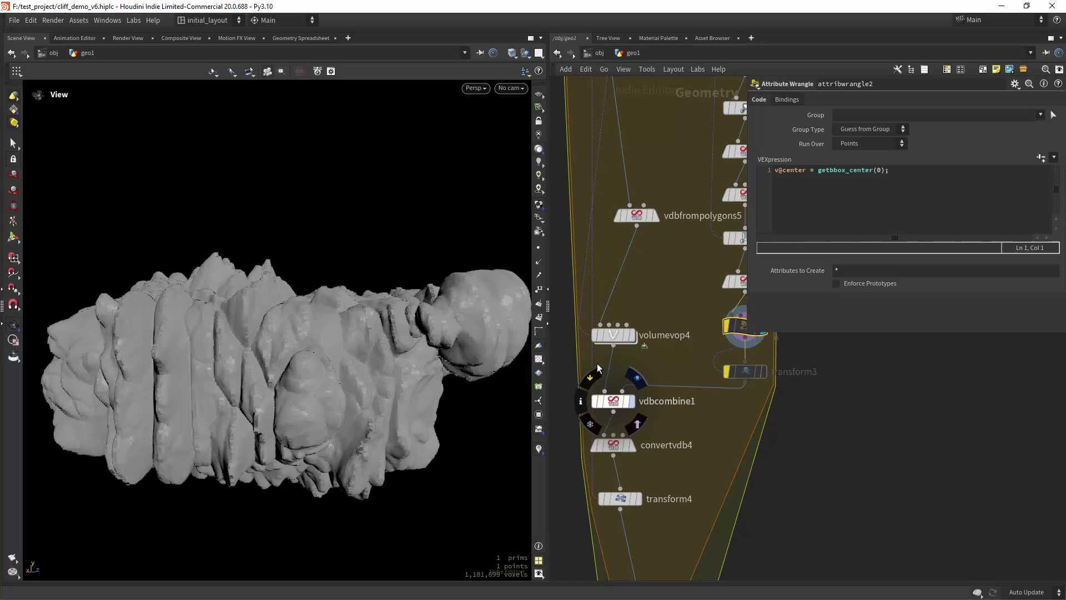
right_drag(443, 361, 406, 376)
drag(406, 376, 408, 376)
Display the convertvdb4 mesh and transform4, and show transform4's scale and pivot parameters.
middle_drag(651, 434, 653, 399)
mouse_move(635, 409)
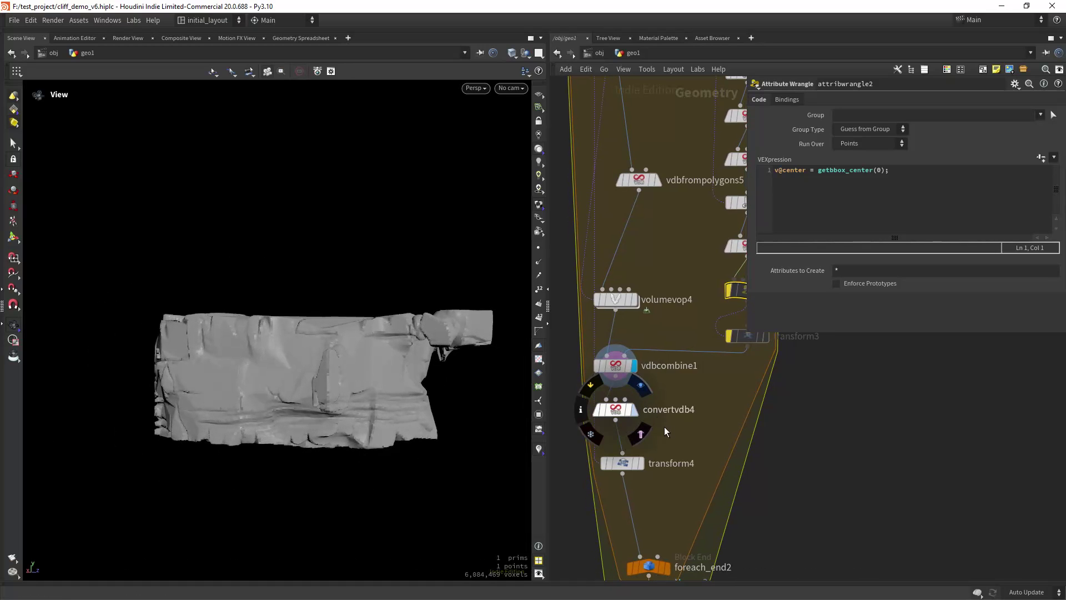
middle_drag(670, 439, 677, 383)
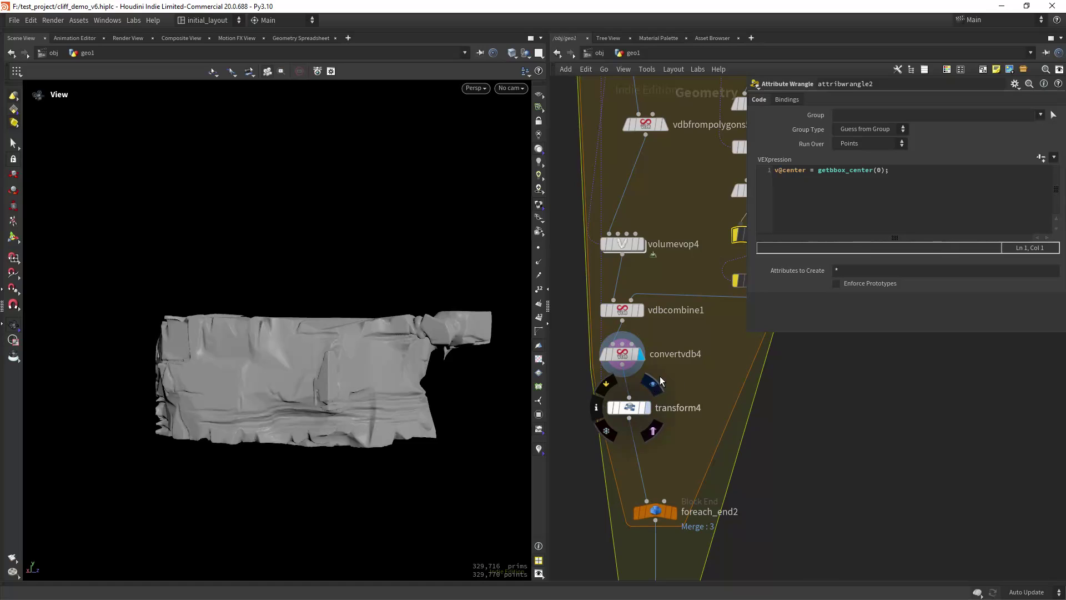
click(656, 382)
click(636, 407)
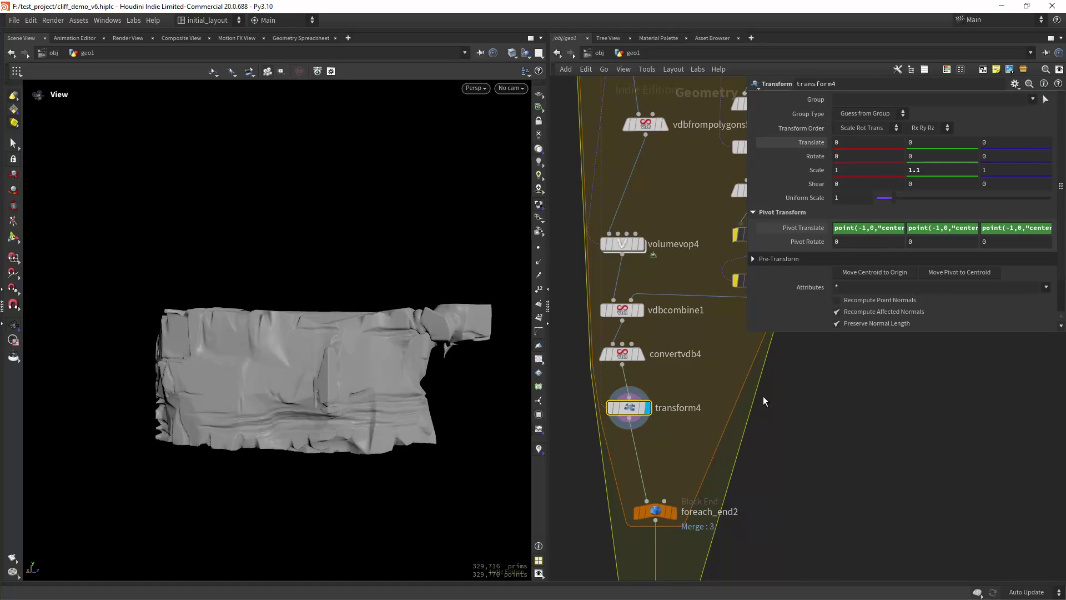
Display compile_end1 and examine the full assembled cliff from several angles and distances.
scroll(688, 427, down, 2)
middle_drag(685, 455, 661, 354)
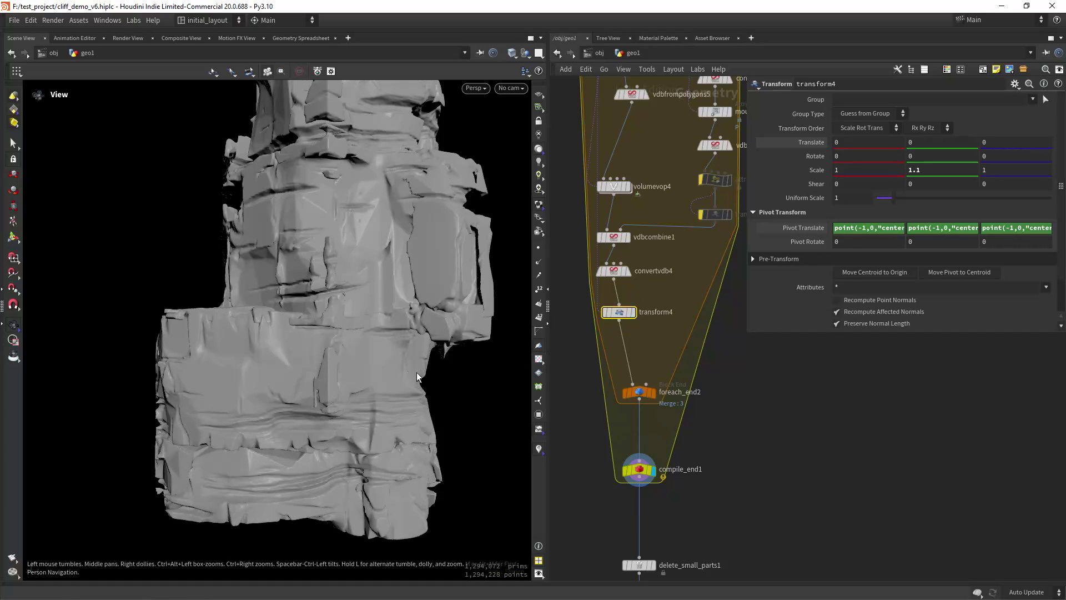
drag(356, 387, 369, 384)
right_drag(370, 383, 351, 393)
drag(351, 393, 348, 369)
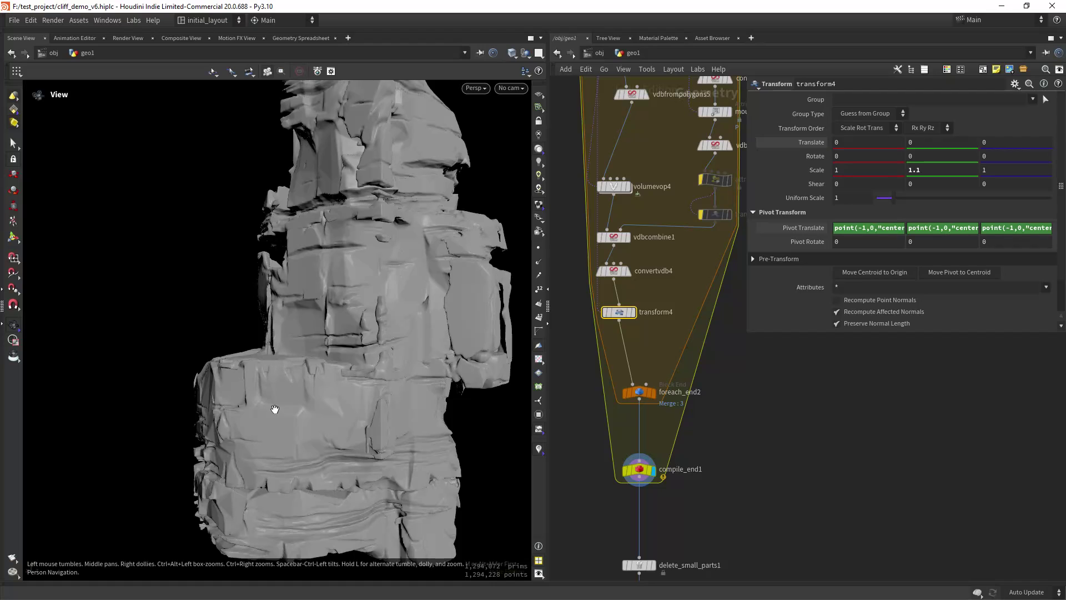
drag(250, 408, 291, 361)
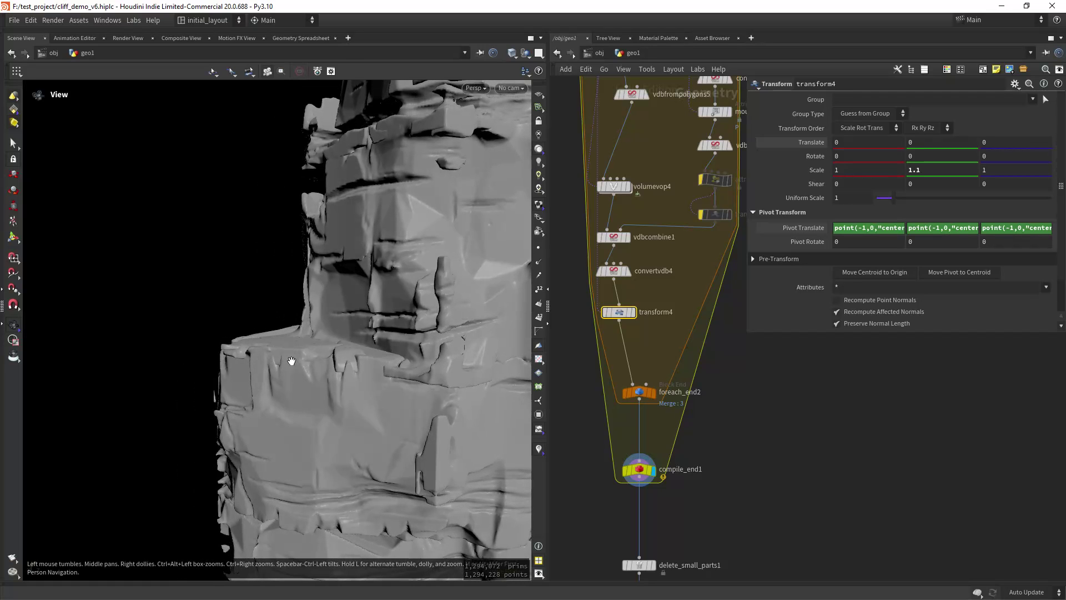
mouse_move(388, 385)
mouse_down()
mouse_move(354, 400)
mouse_move(378, 371)
mouse_up()
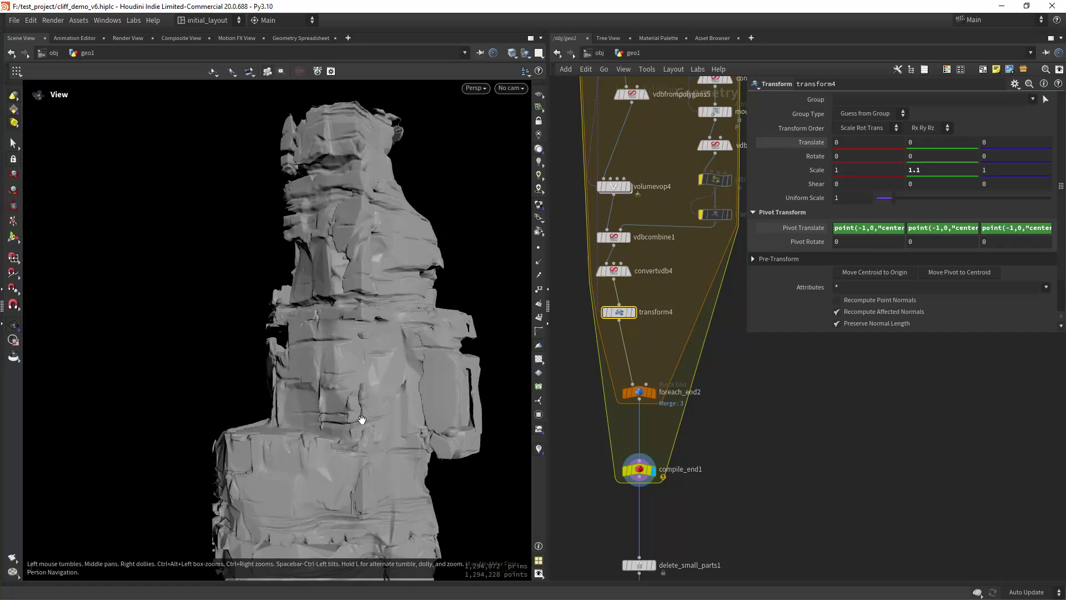
drag(362, 420, 365, 350)
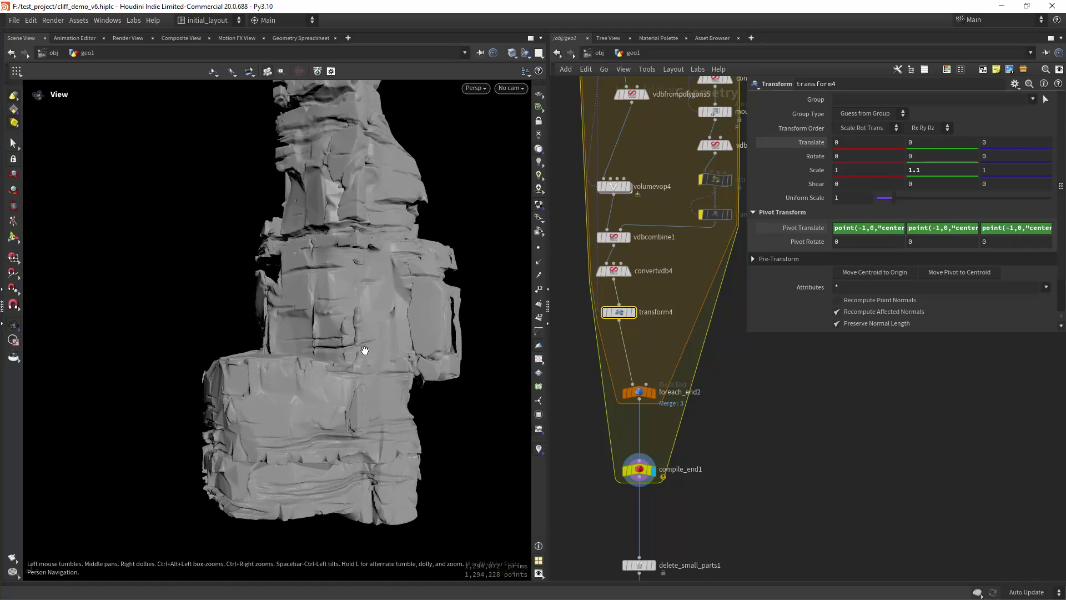
Display delete_small_parts1 and examine the cleaned, color-coded cliff sections.
middle_drag(684, 526, 679, 393)
mouse_move(653, 421)
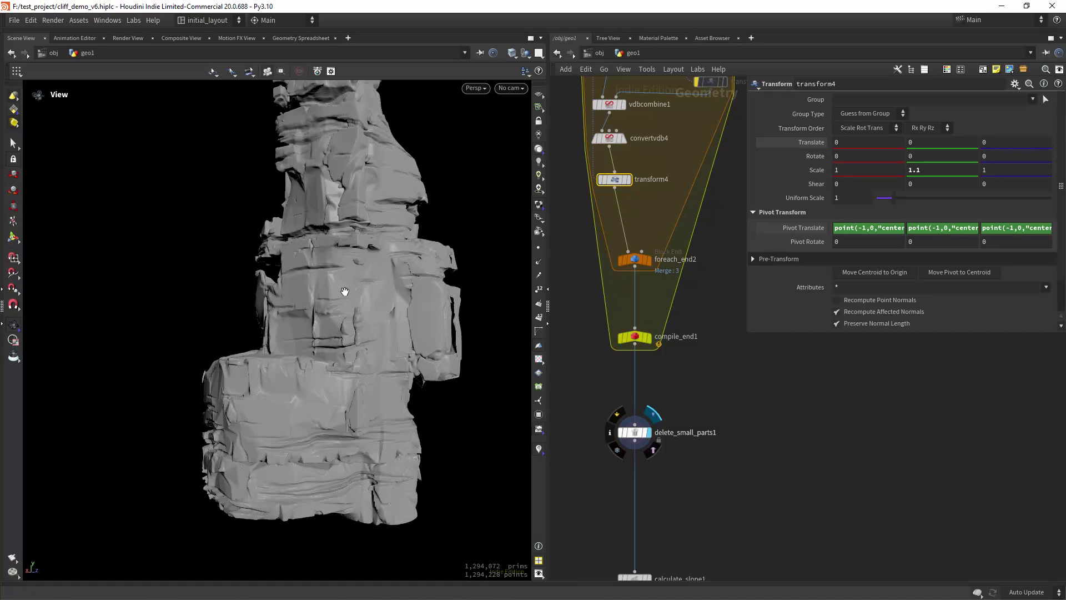
scroll(410, 336, down, 2)
middle_drag(407, 335, 396, 365)
scroll(412, 356, down, 3)
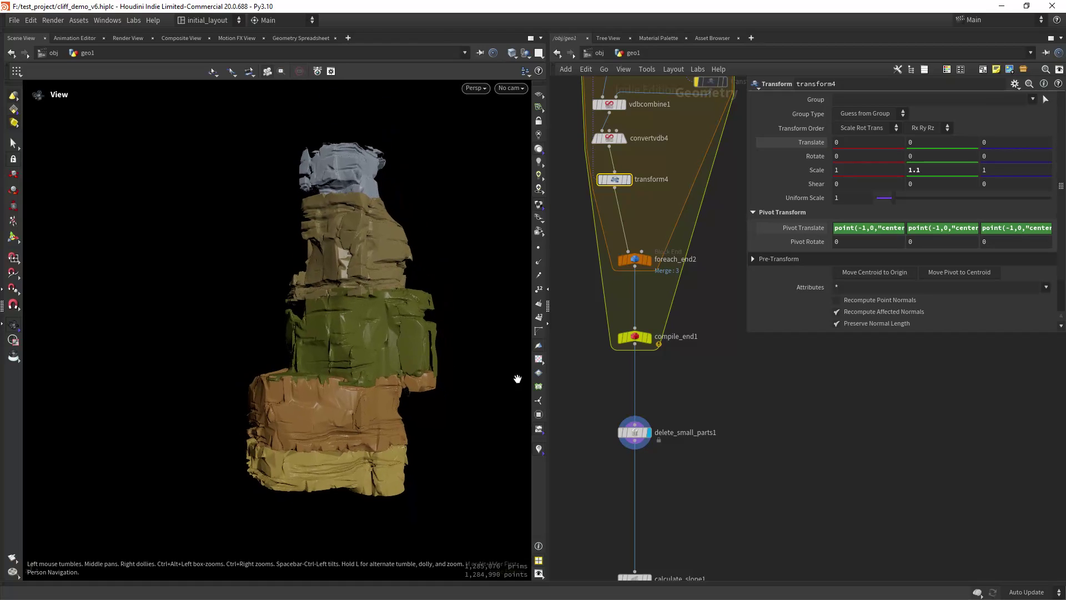
mouse_move(414, 375)
mouse_down()
mouse_move(405, 371)
mouse_move(405, 417)
mouse_move(400, 357)
mouse_move(393, 413)
mouse_move(386, 374)
mouse_move(410, 366)
mouse_up()
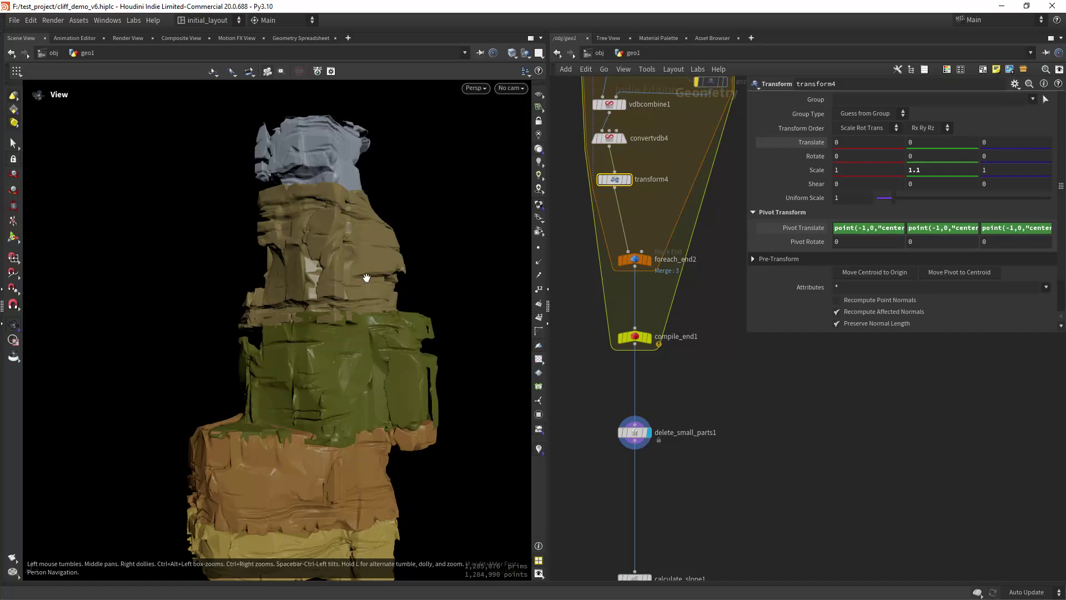
Display calculate_slope1 and visualize its slope point attribute on the cliff.
scroll(395, 371, down, 3)
middle_drag(688, 504, 674, 312)
mouse_move(644, 342)
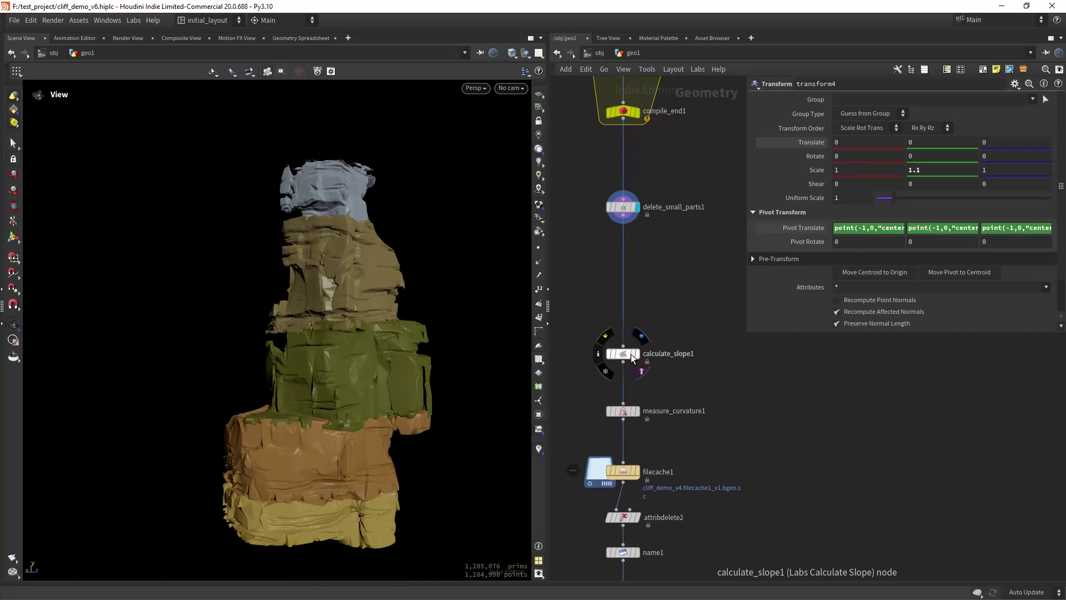
click(644, 327)
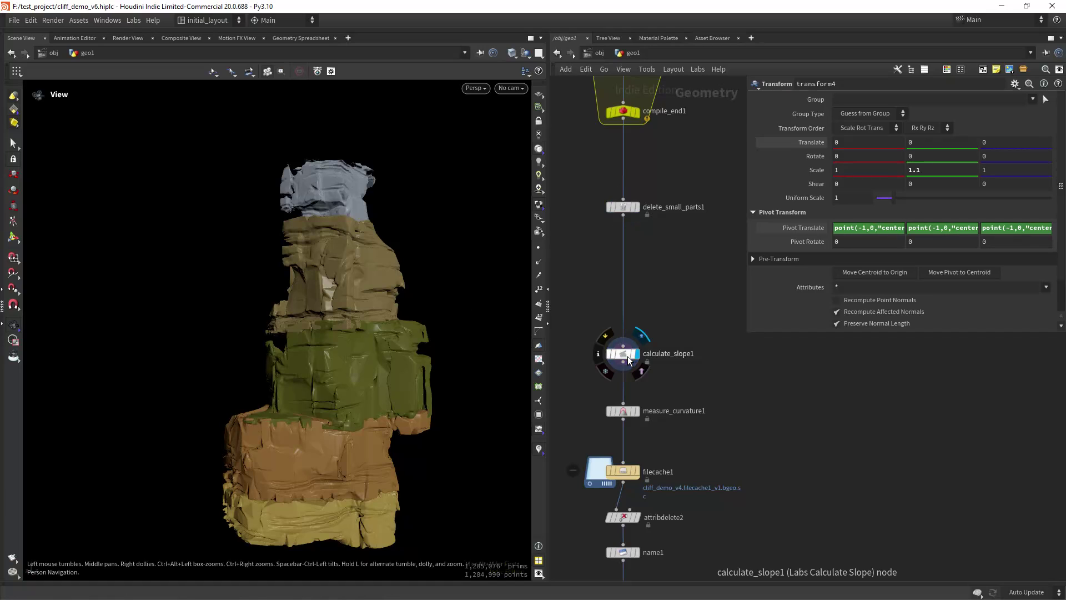
click(600, 353)
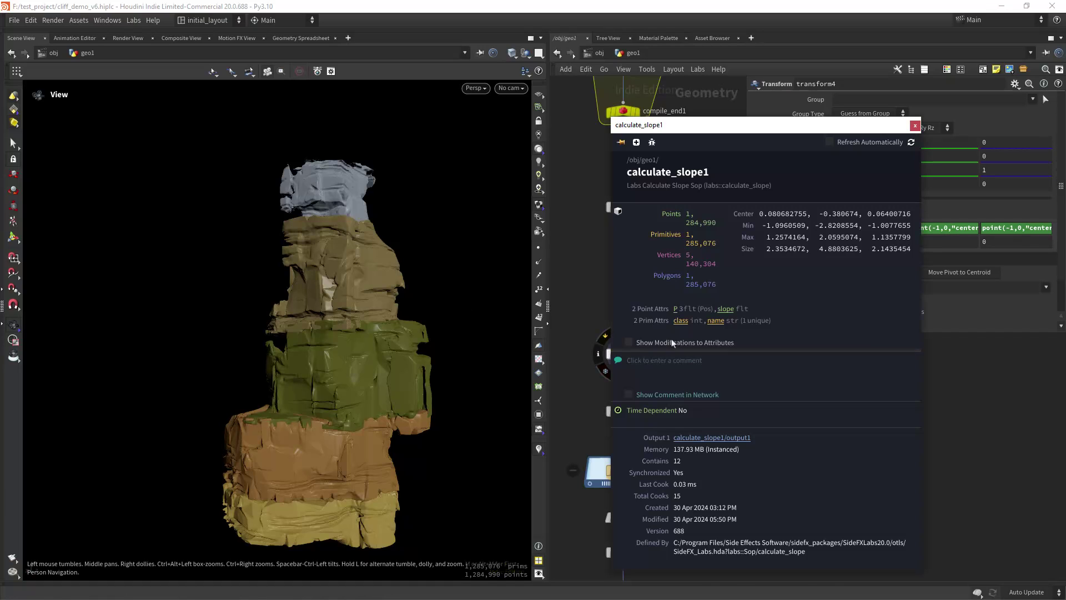
click(725, 311)
drag(414, 314, 397, 348)
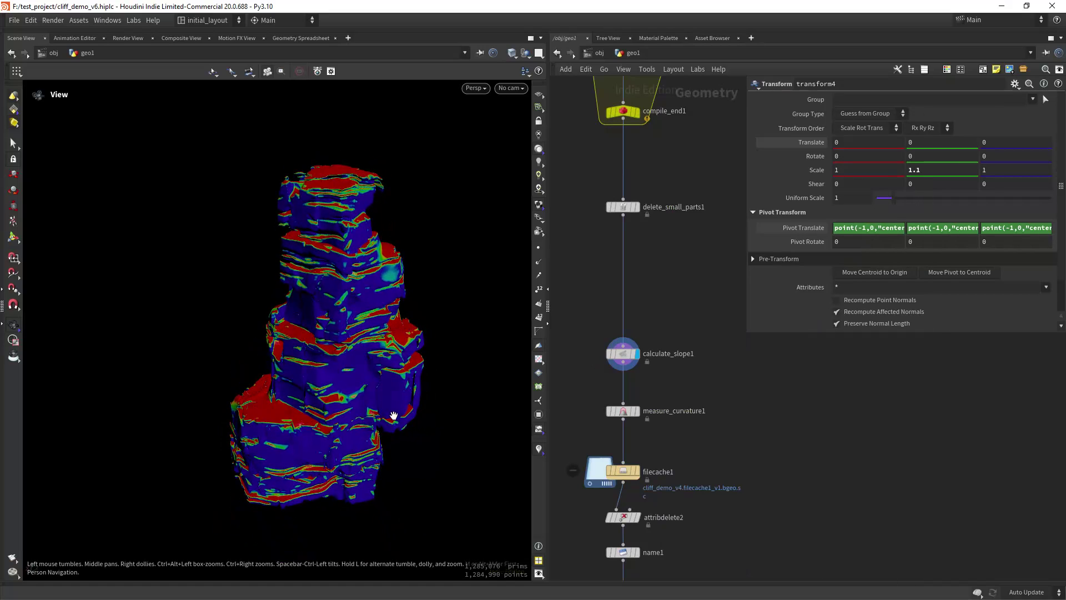
Display measure_curvature1 and visualize its concavity and convexity point attributes on the cliff.
drag(394, 416, 440, 395)
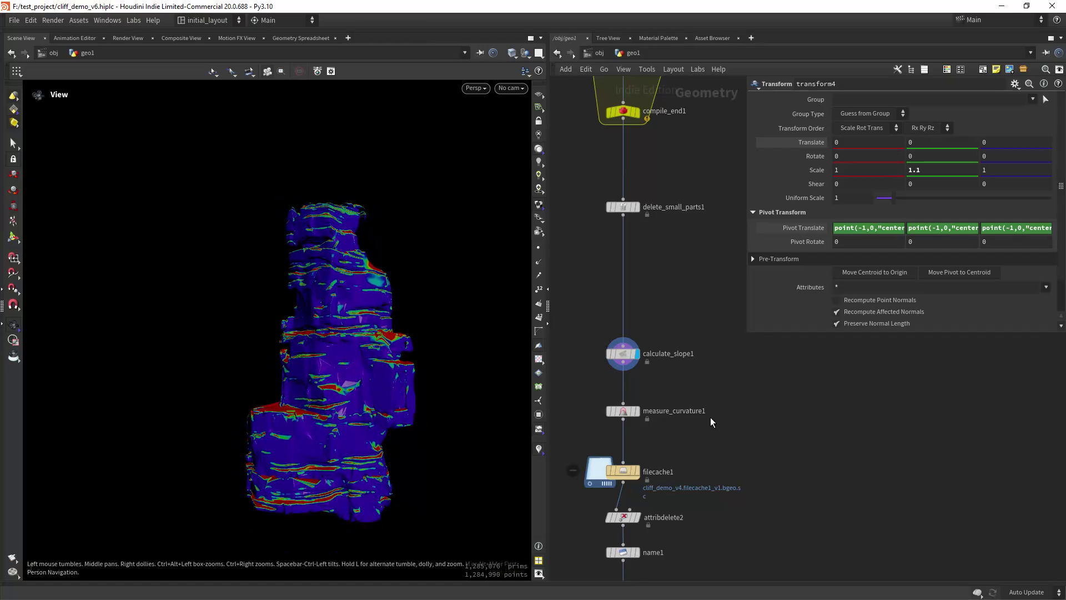
middle_drag(711, 422, 718, 396)
mouse_move(649, 383)
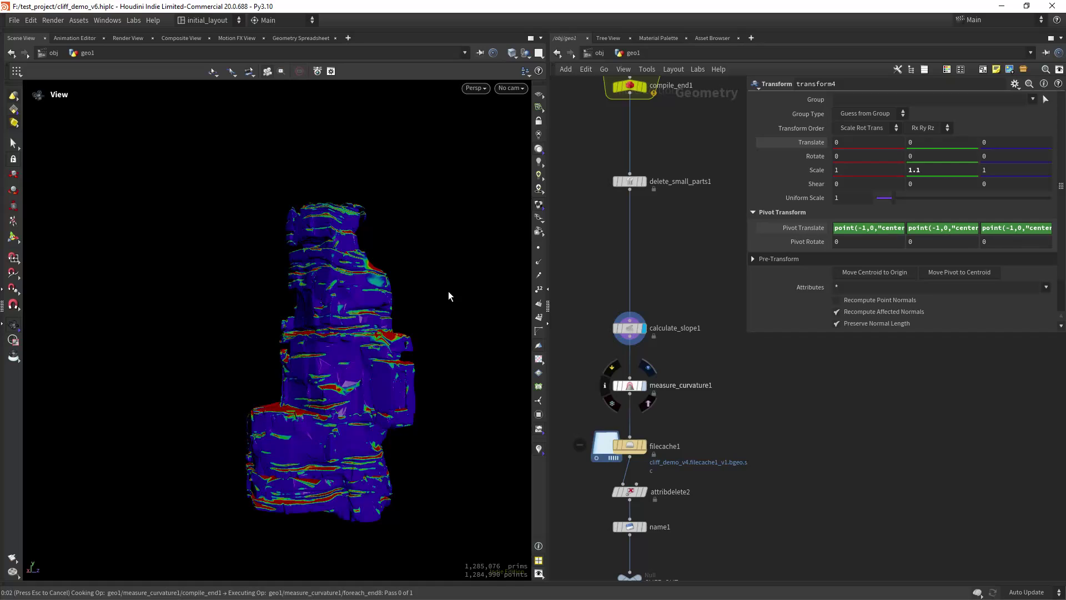
middle_click(620, 386)
click(701, 334)
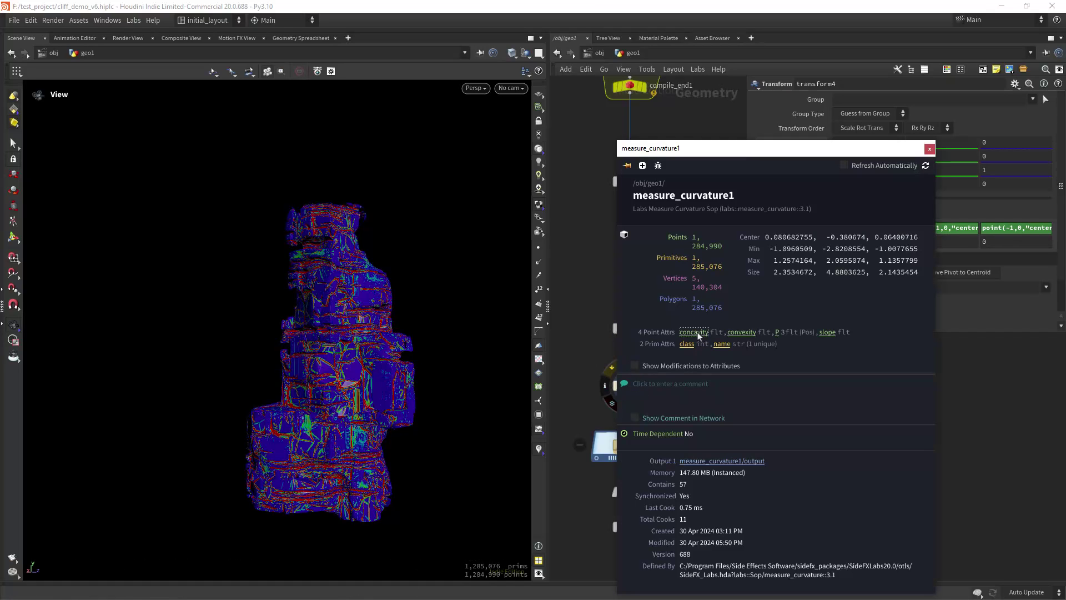
click(699, 335)
click(741, 334)
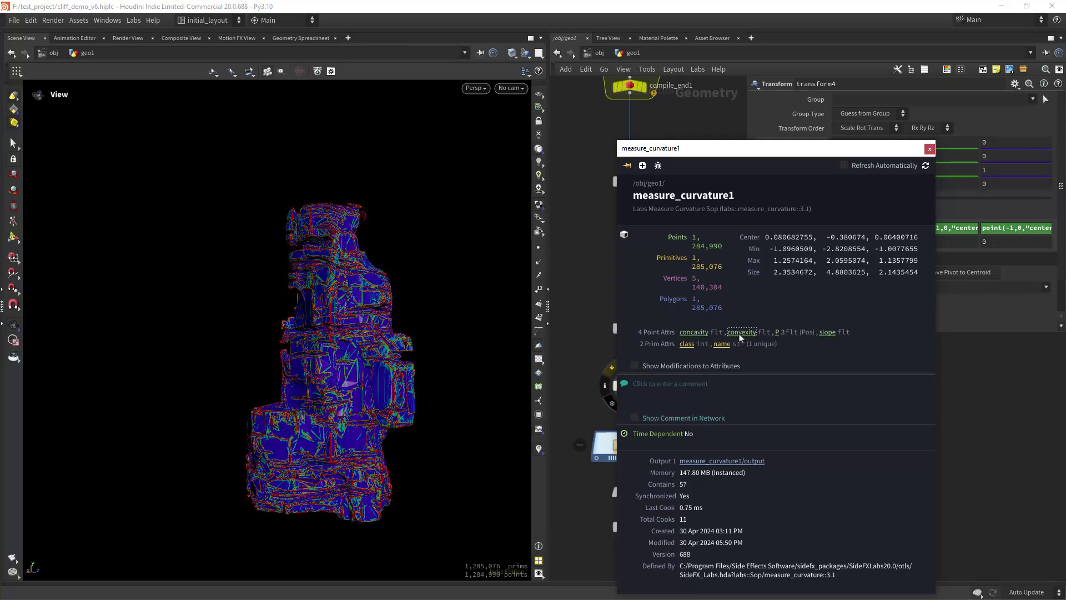
click(751, 332)
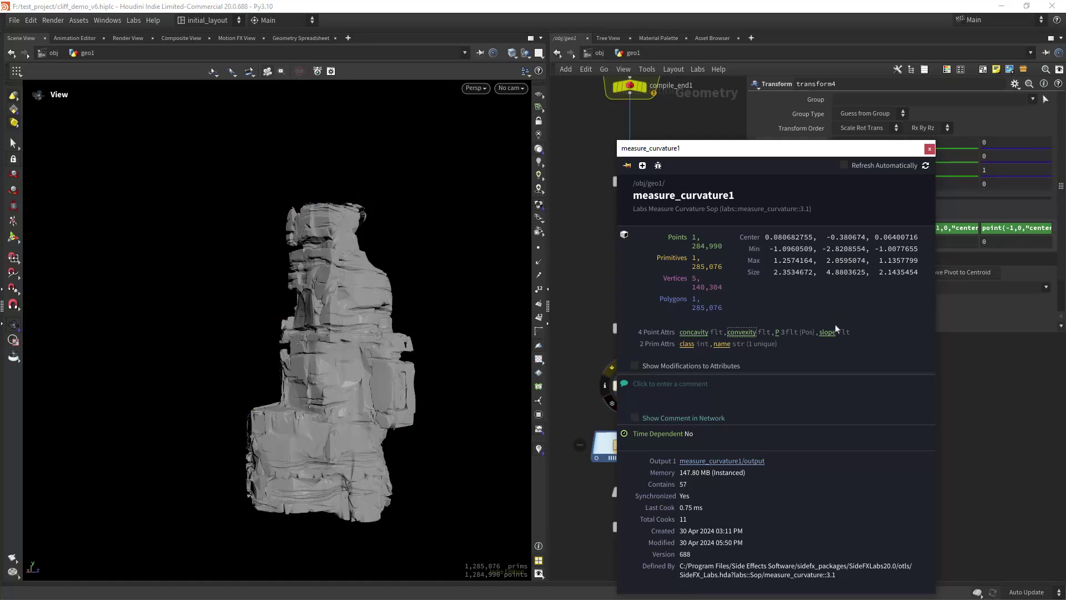
click(929, 149)
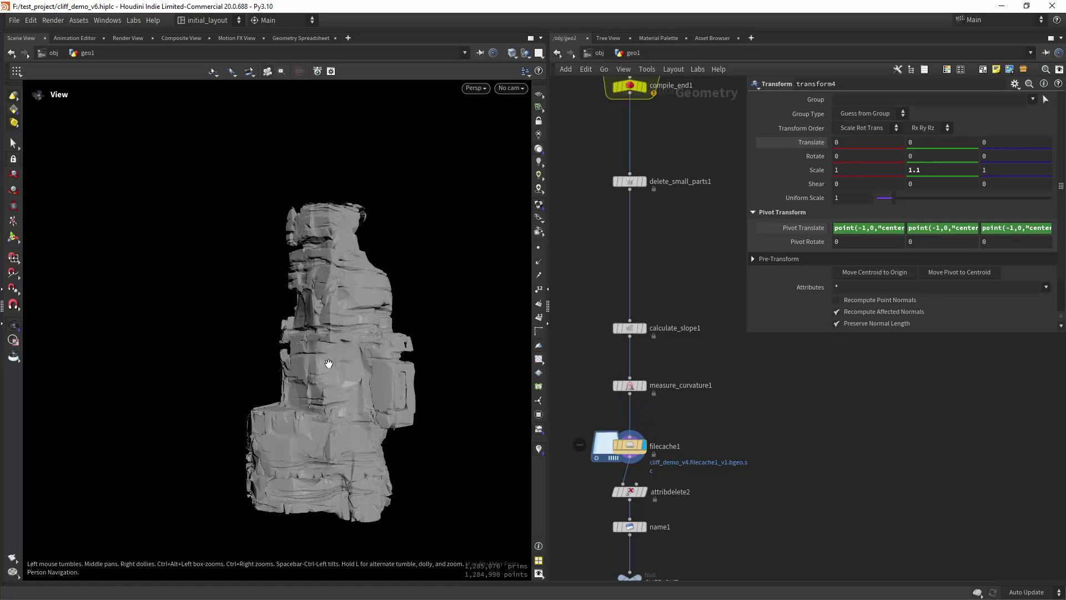
Display name1 at the end of the chain and examine the finished cliff mesh from several angles and distances.
scroll(328, 365, up, 1)
middle_drag(671, 488, 659, 380)
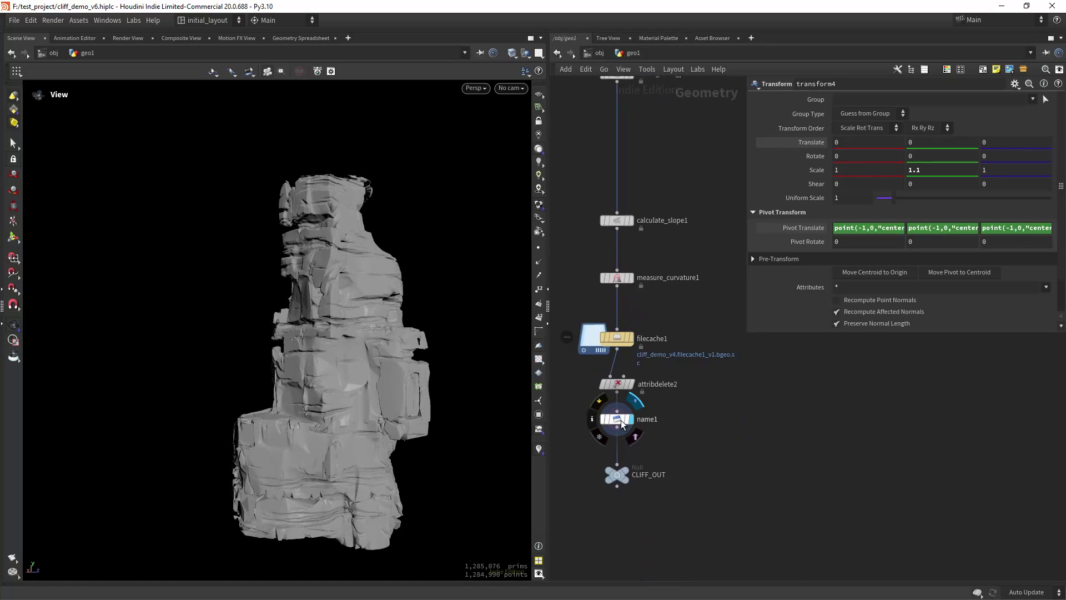
click(636, 420)
right_drag(355, 364, 409, 379)
middle_drag(409, 380, 393, 372)
right_drag(432, 368, 404, 361)
drag(405, 362, 385, 369)
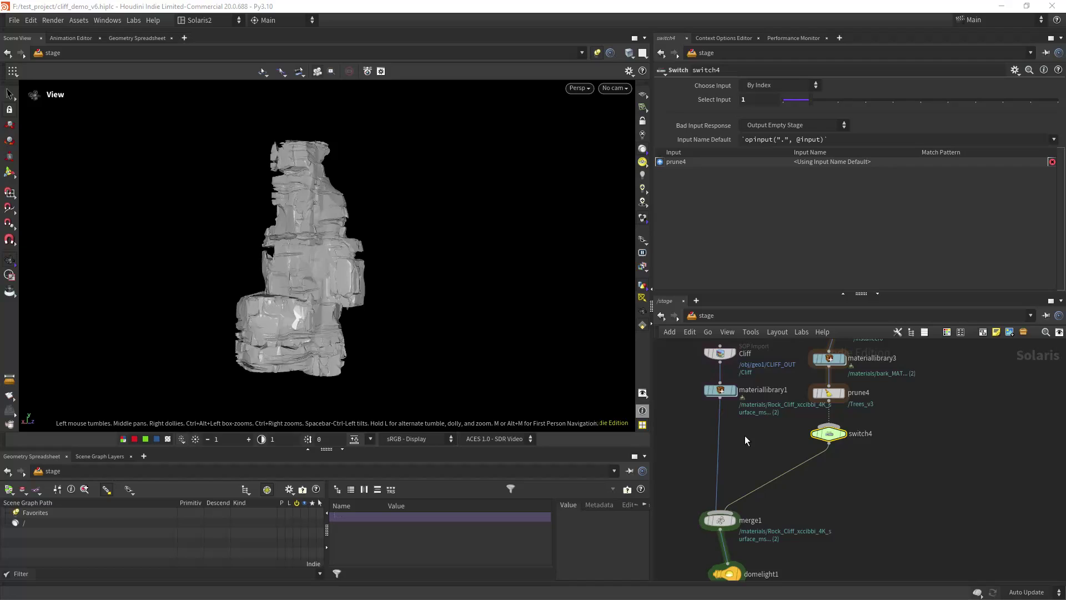
Show the Cliff SOP Import and materiallibrary1 parameters, and open the Rock_Cliff_xccibbi_4K_surface_ms material network.
click(725, 383)
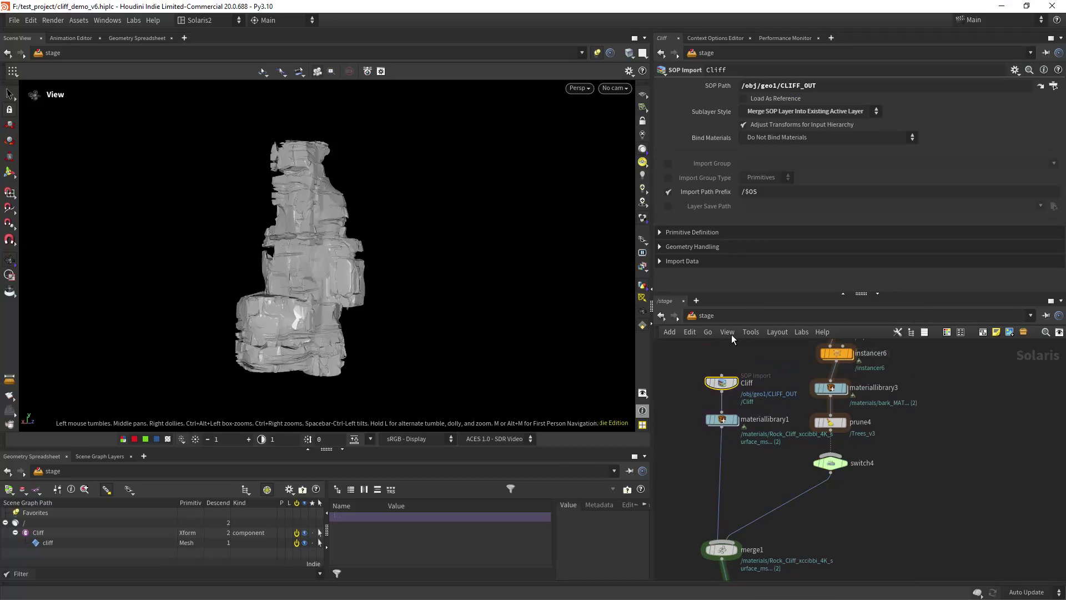
click(722, 420)
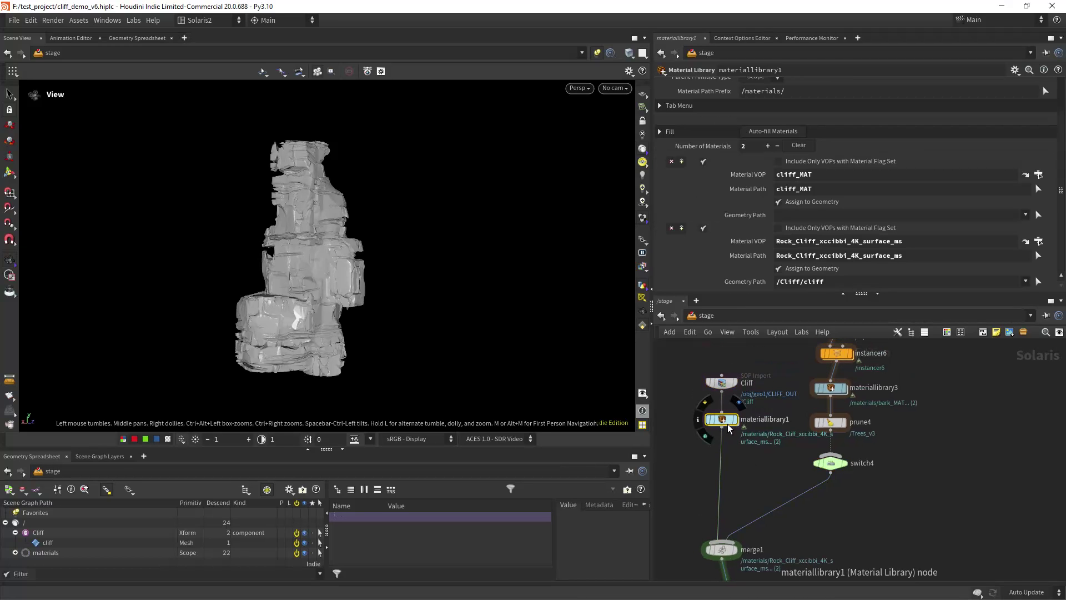
double_click(723, 420)
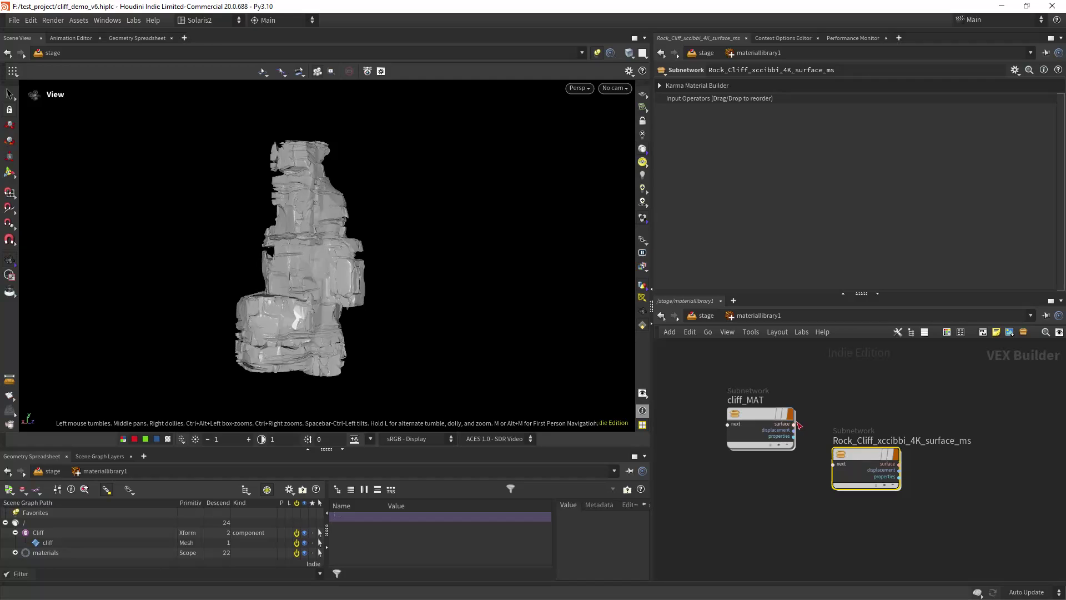
double_click(862, 453)
scroll(825, 479, down, 8)
middle_drag(784, 417, 823, 471)
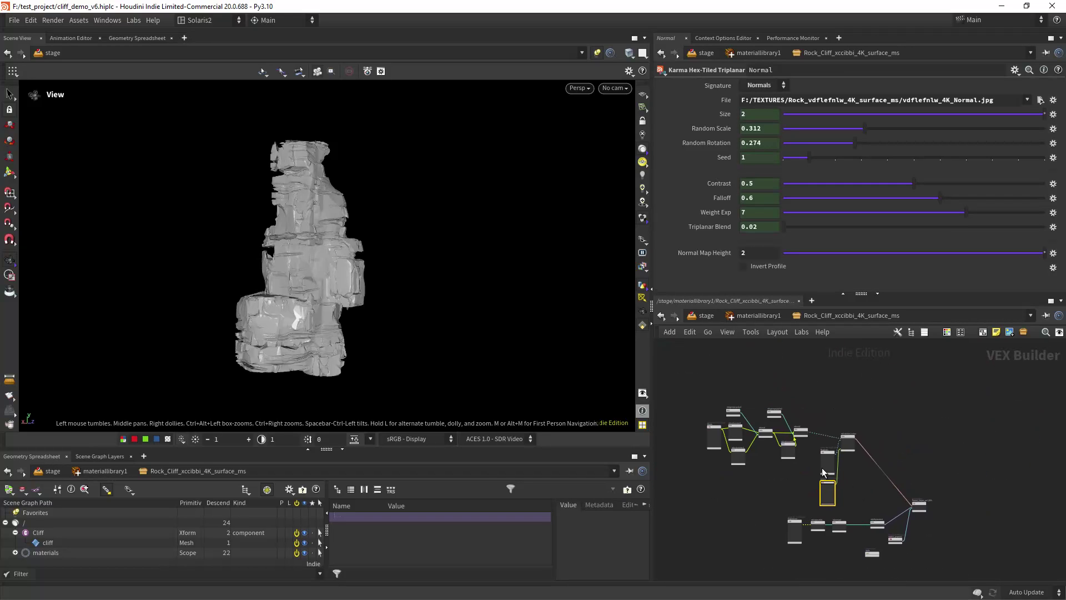
scroll(781, 471, up, 3)
scroll(765, 478, up, 2)
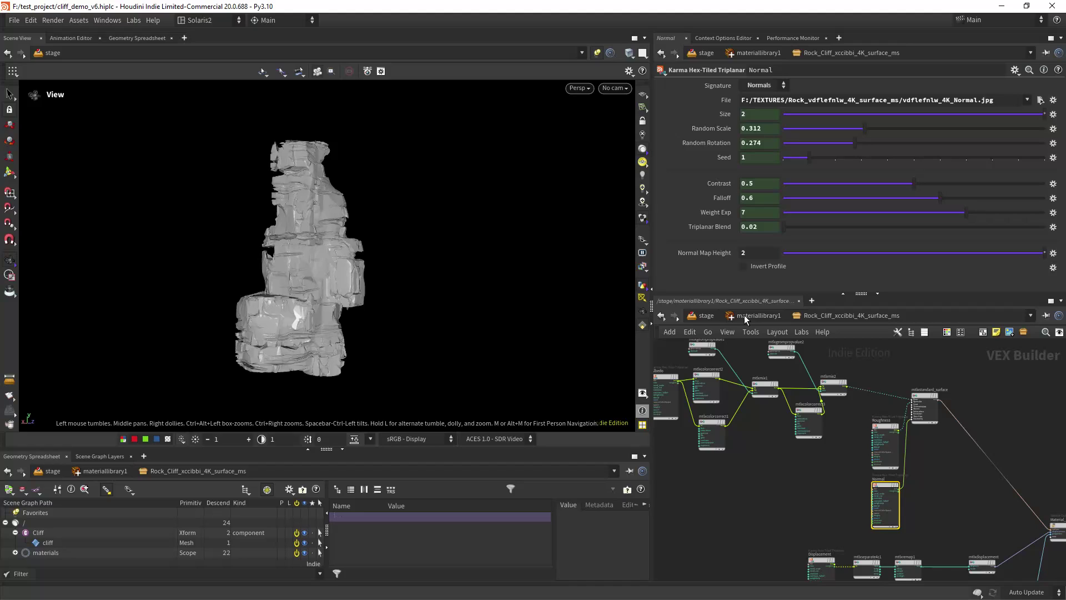
Switch the viewport renderer to Karma XPU.
click(582, 88)
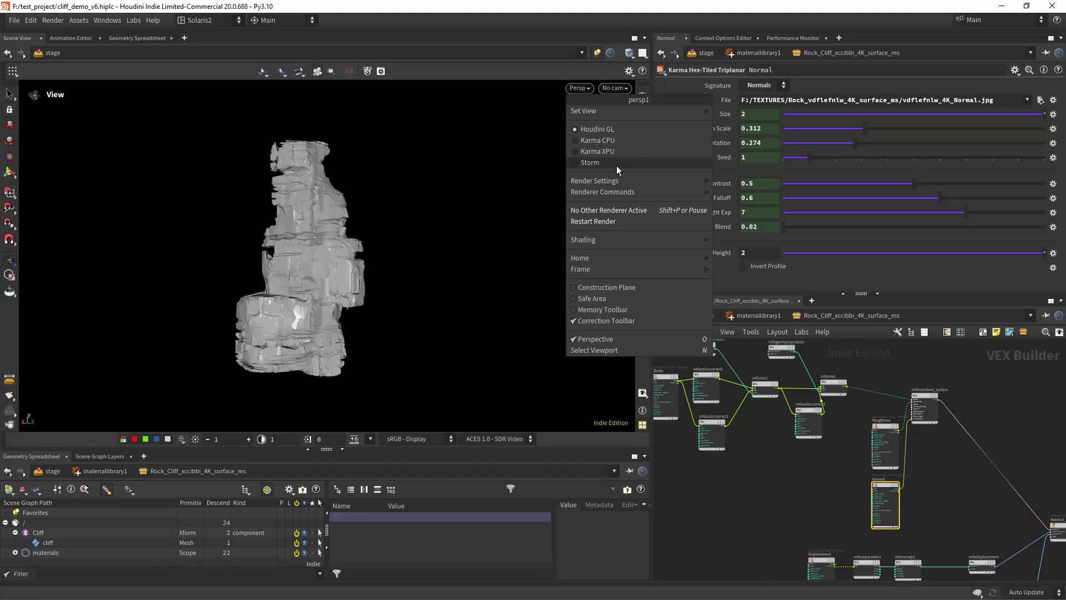
click(612, 150)
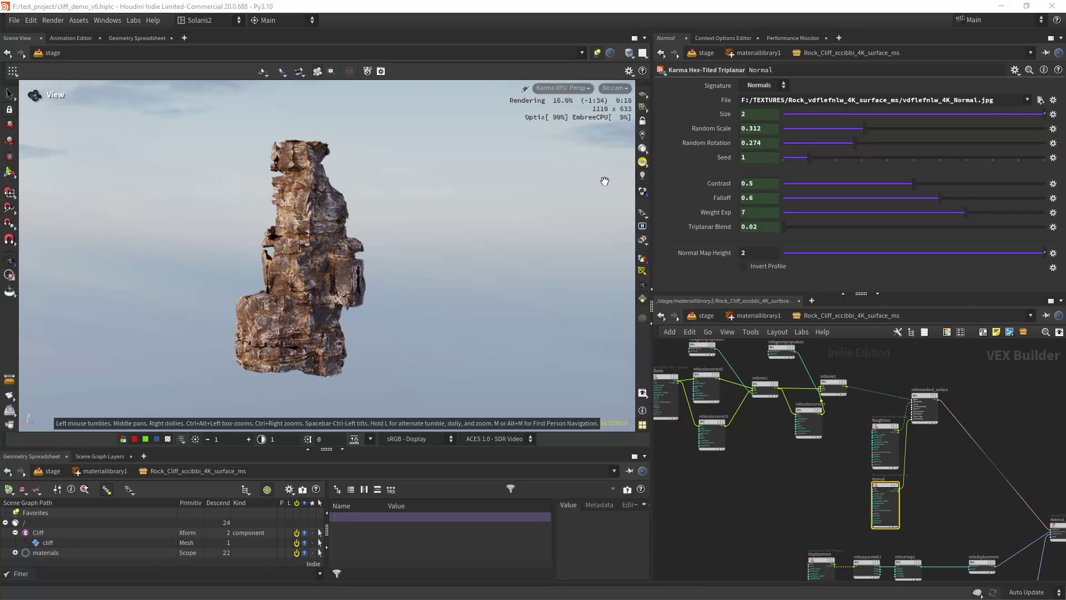
Cut the wire between mtlxremap1 and mtlxdisplacement to disconnect the material's displacement.
middle_drag(760, 556, 708, 369)
middle_drag(801, 460, 655, 495)
right_drag(736, 450, 736, 453)
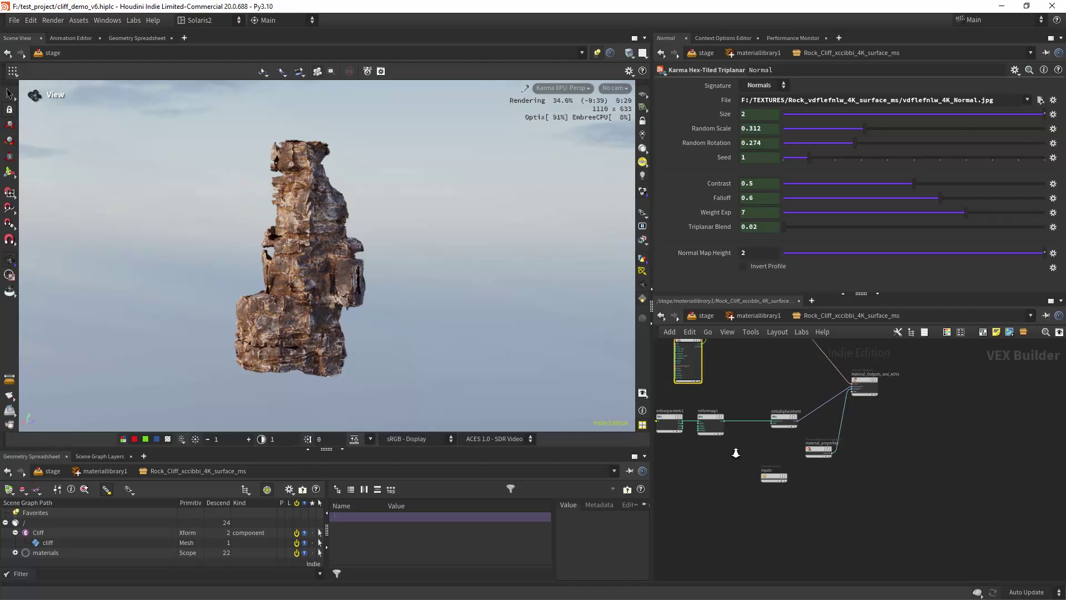
scroll(736, 453, up, 3)
drag(737, 392, 725, 425)
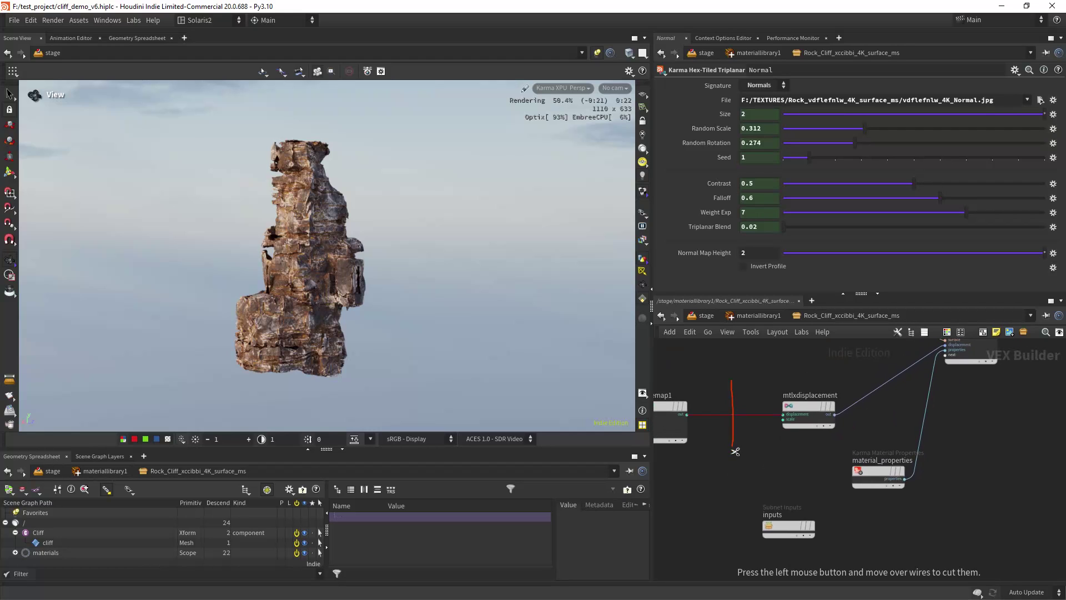
Connect the Albedo node's output directly to the Base Color input of mtlxstandard_surface.
middle_drag(719, 378, 762, 481)
scroll(769, 422, down, 3)
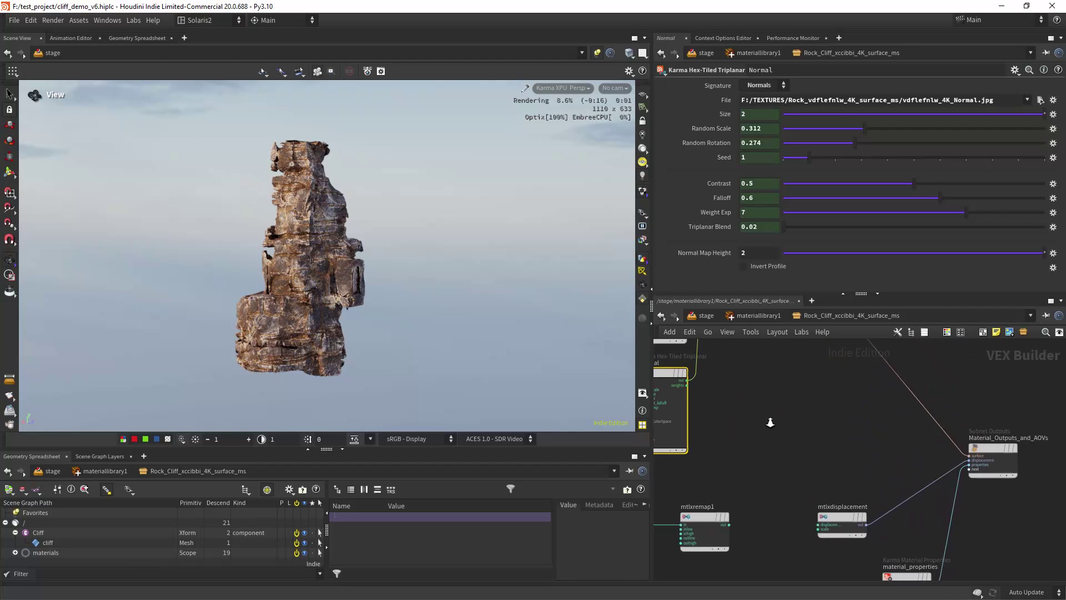
middle_drag(768, 422, 893, 402)
scroll(738, 416, up, 2)
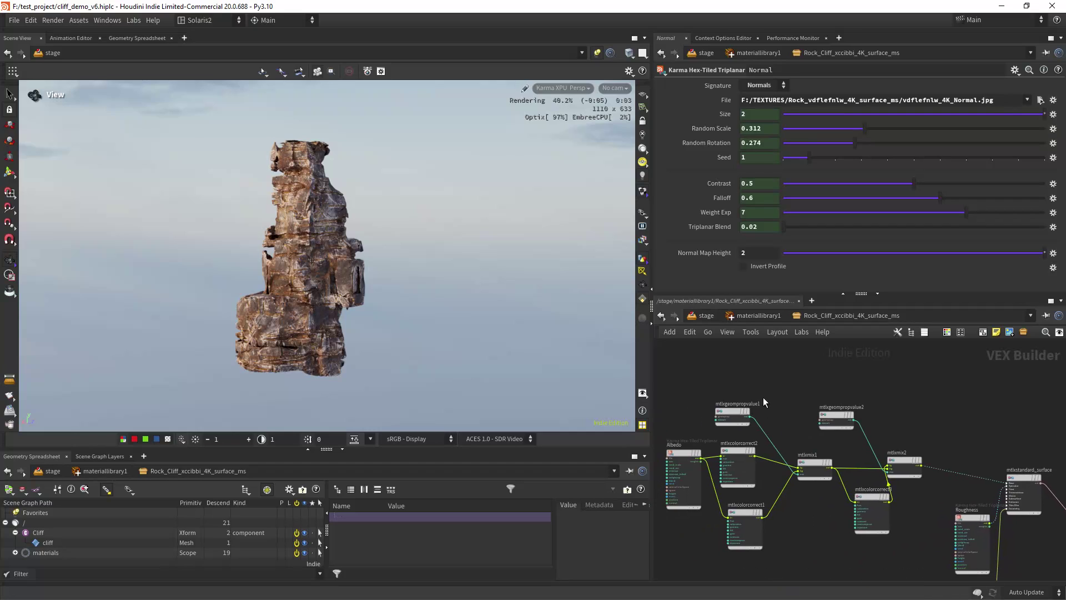
scroll(777, 416, up, 1)
middle_drag(778, 417, 789, 352)
scroll(717, 439, up, 3)
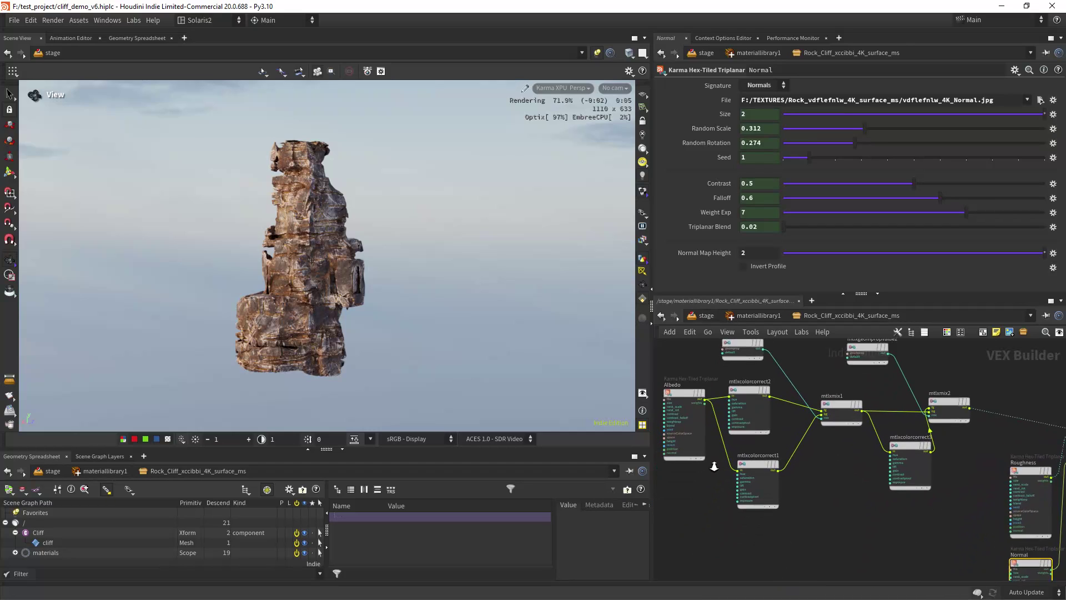
click(697, 422)
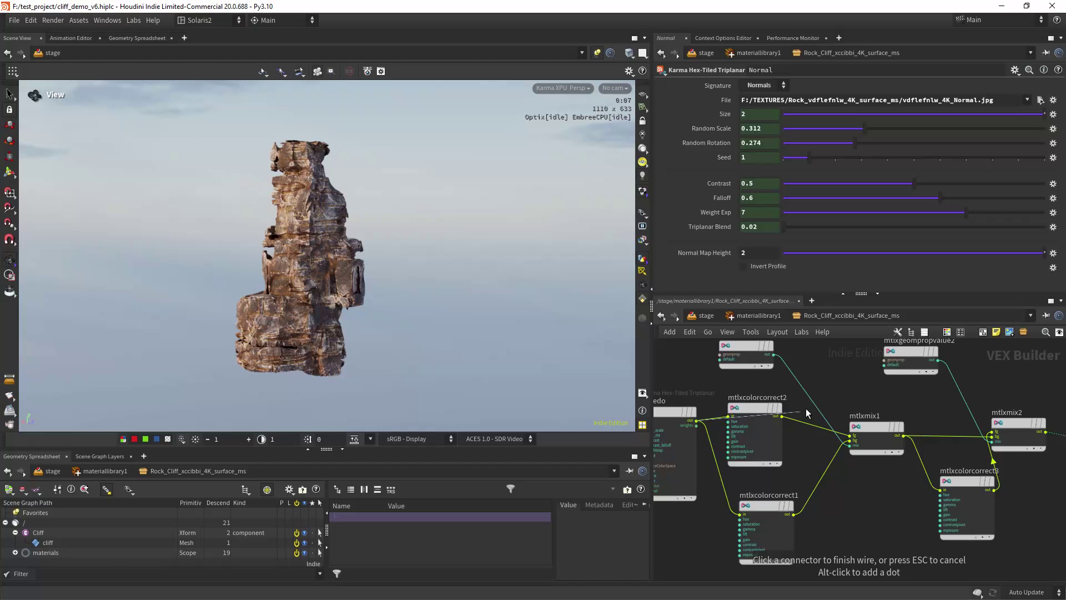
scroll(840, 395, down, 4)
middle_drag(865, 443, 871, 468)
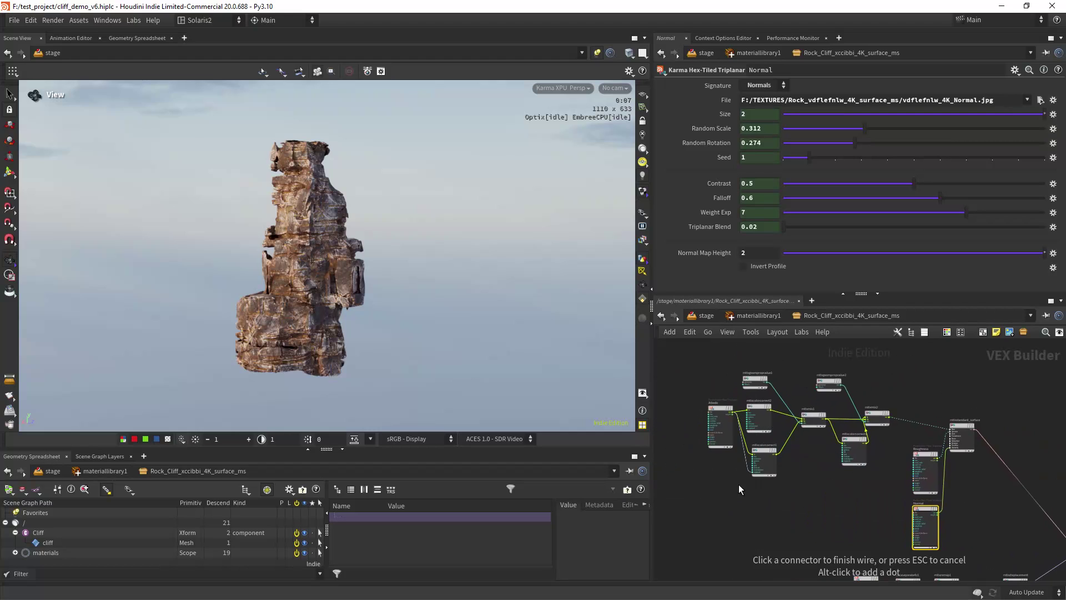
scroll(739, 484, up, 4)
middle_drag(766, 361, 780, 549)
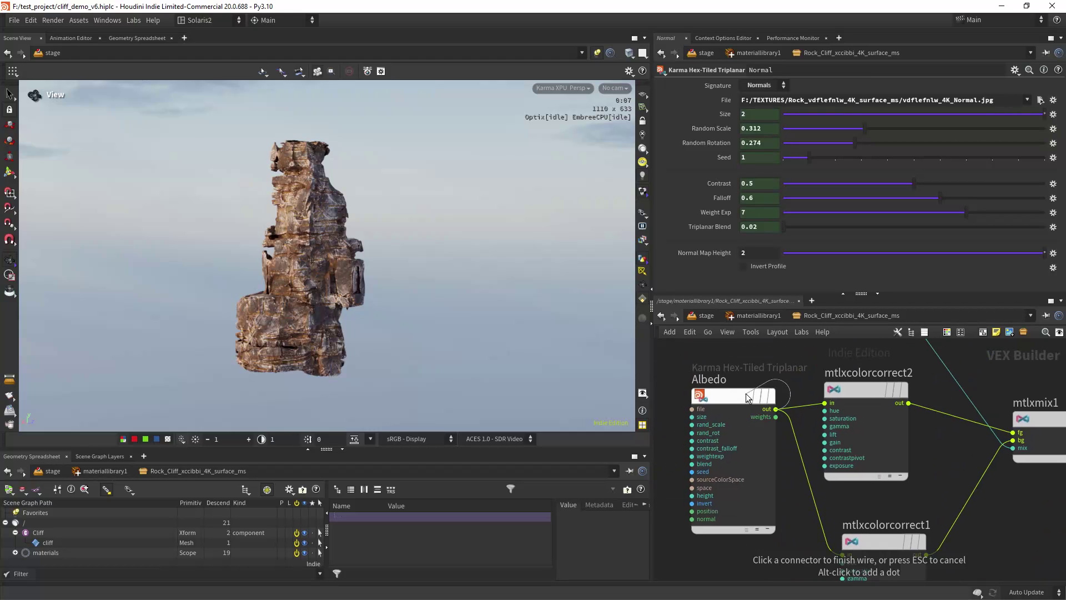
scroll(789, 508, down, 5)
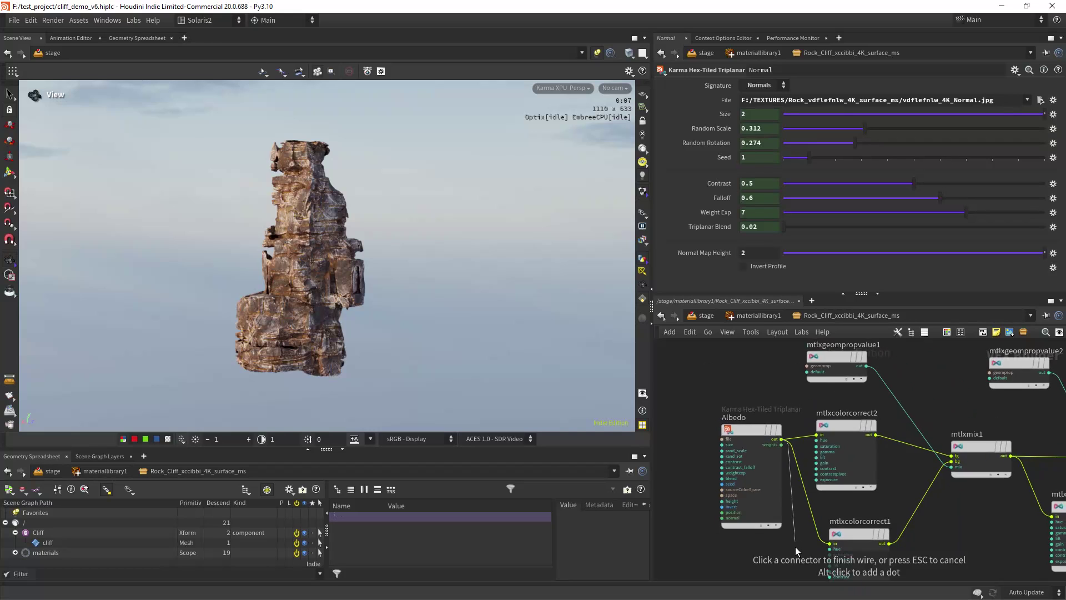
middle_drag(762, 529, 680, 523)
scroll(785, 459, up, 4)
middle_drag(789, 457, 741, 478)
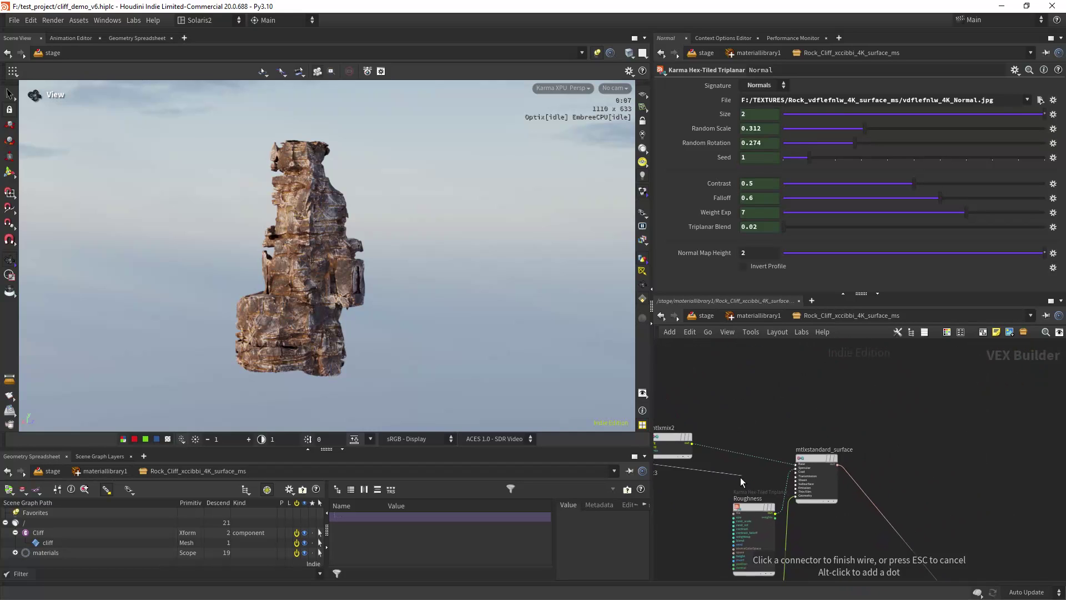
scroll(738, 479, up, 5)
click(929, 420)
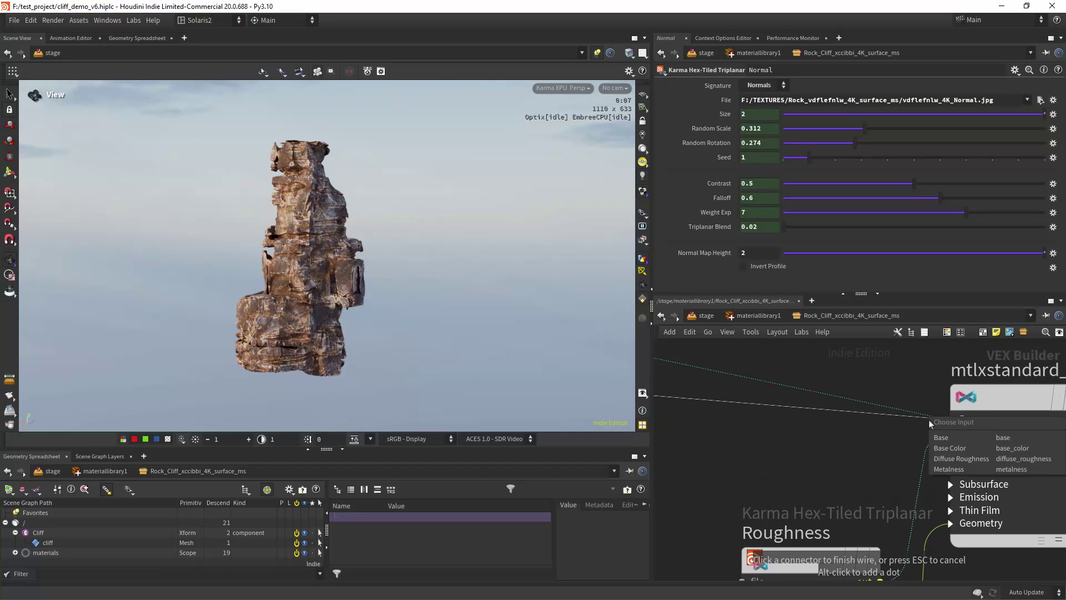
click(957, 455)
Connect the mtlxcolorcorrect2 output to the Base Color input of mtlxstandard_surface.
scroll(749, 445, down, 4)
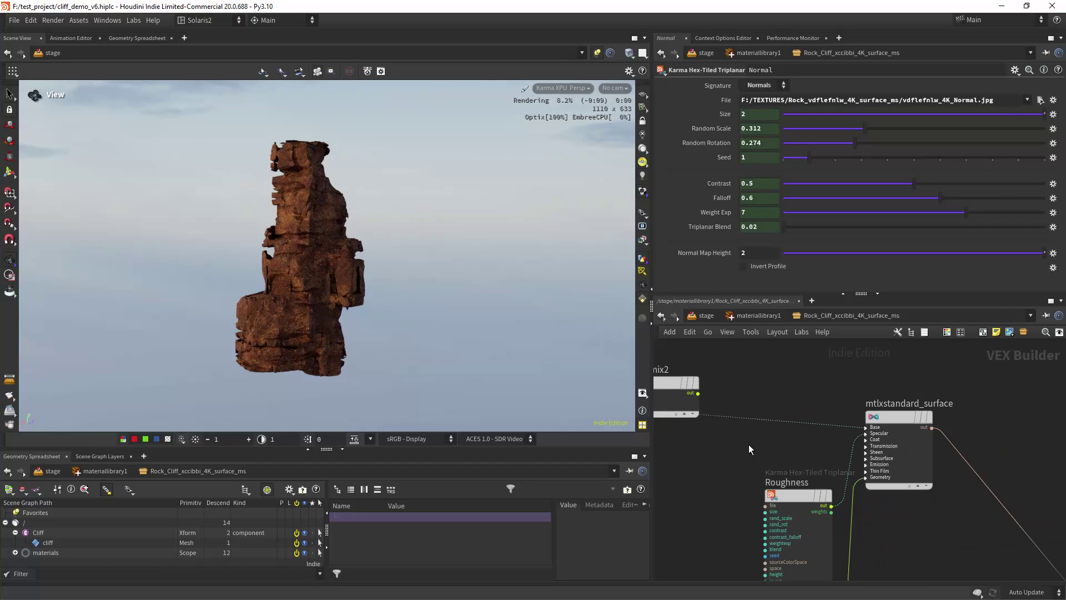
scroll(842, 454, up, 2)
middle_drag(678, 465, 861, 478)
scroll(782, 504, down, 4)
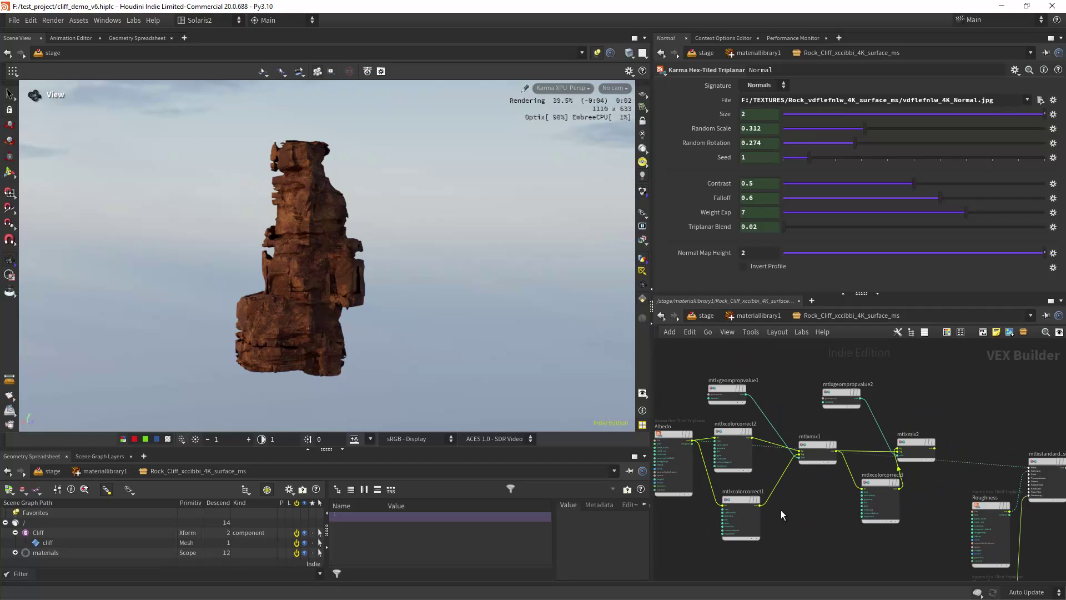
middle_drag(792, 510, 835, 506)
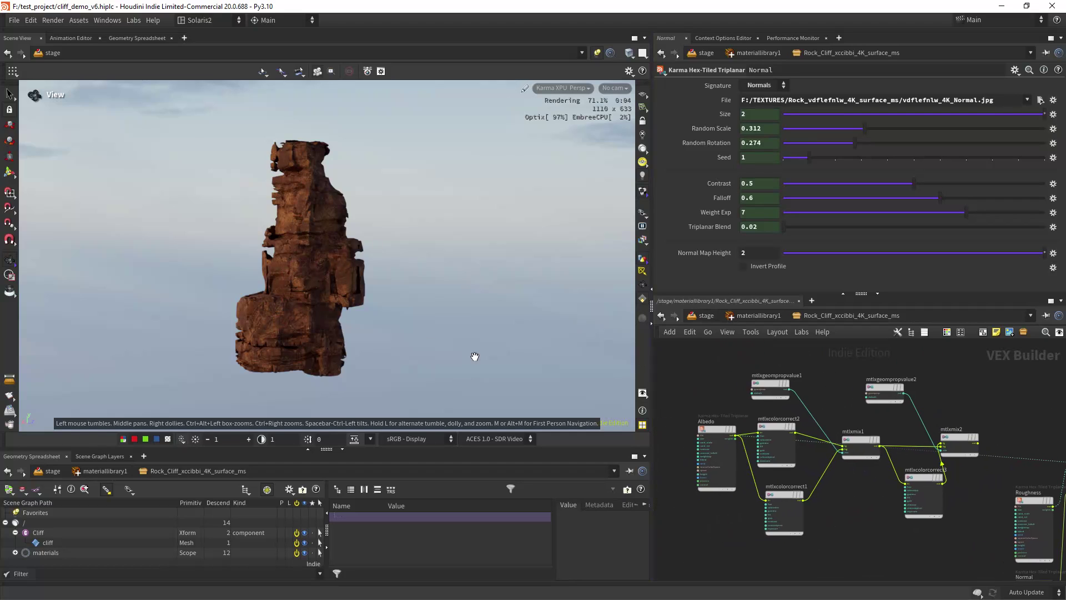
scroll(844, 497, up, 3)
scroll(831, 510, up, 1)
middle_drag(841, 499, 807, 491)
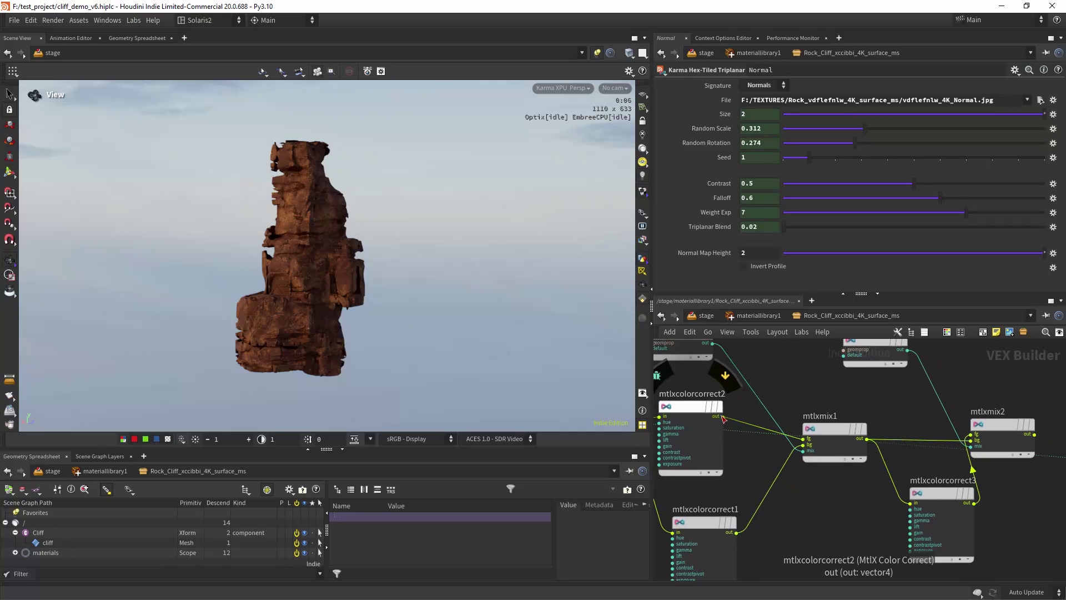
click(723, 416)
scroll(894, 399, down, 2)
middle_drag(900, 396, 743, 421)
middle_drag(912, 422, 742, 386)
scroll(740, 398, up, 3)
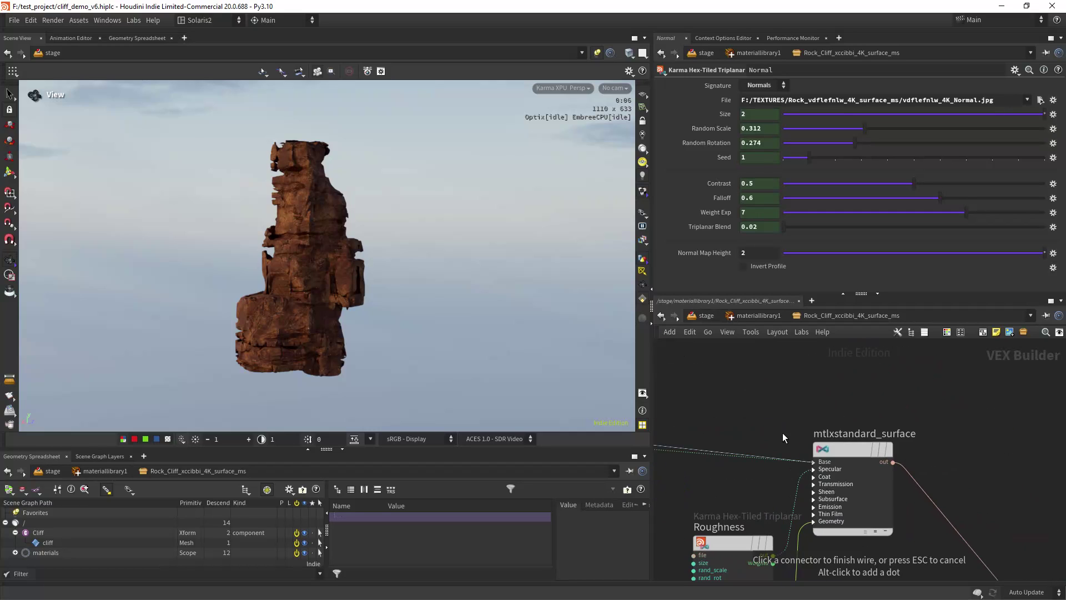
click(788, 452)
click(802, 484)
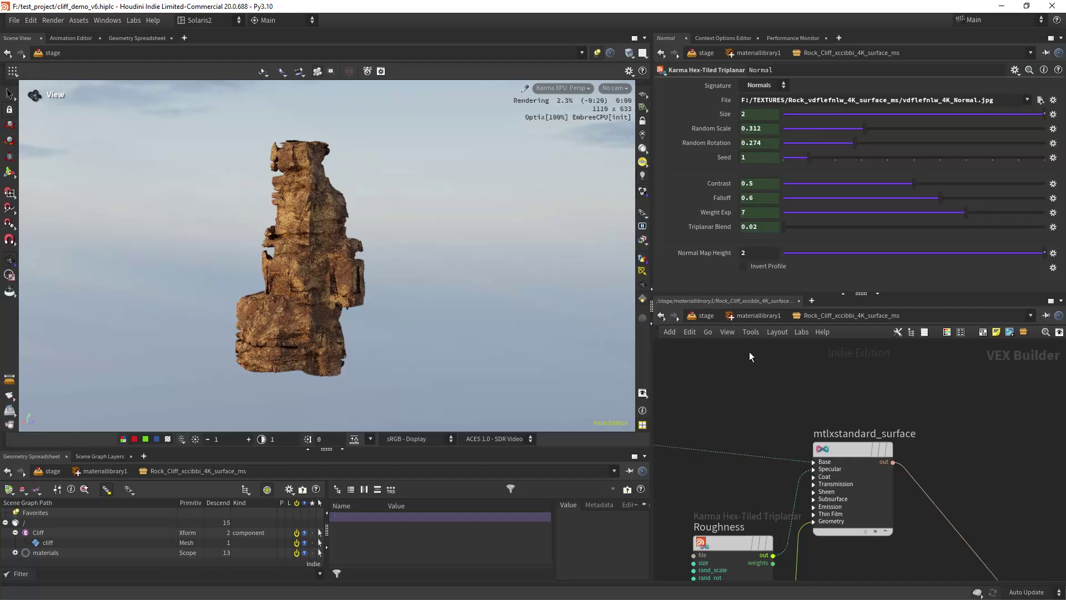
Connect the mtlxcolorcorrect1 output to the Base Color input of mtlxstandard_surface.
scroll(767, 403, down, 5)
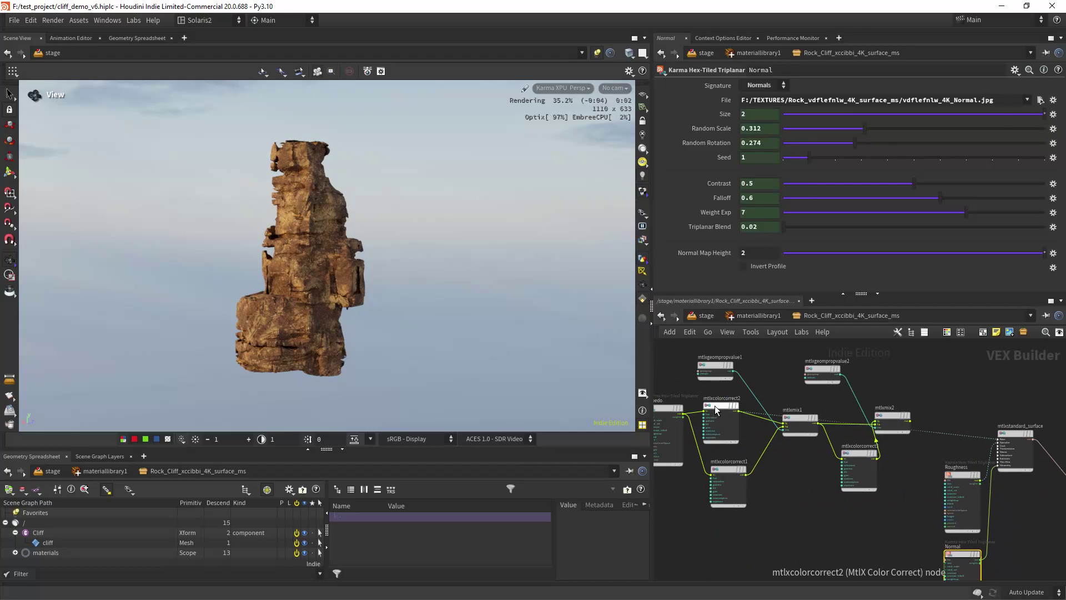
click(714, 405)
click(746, 474)
scroll(769, 479, up, 3)
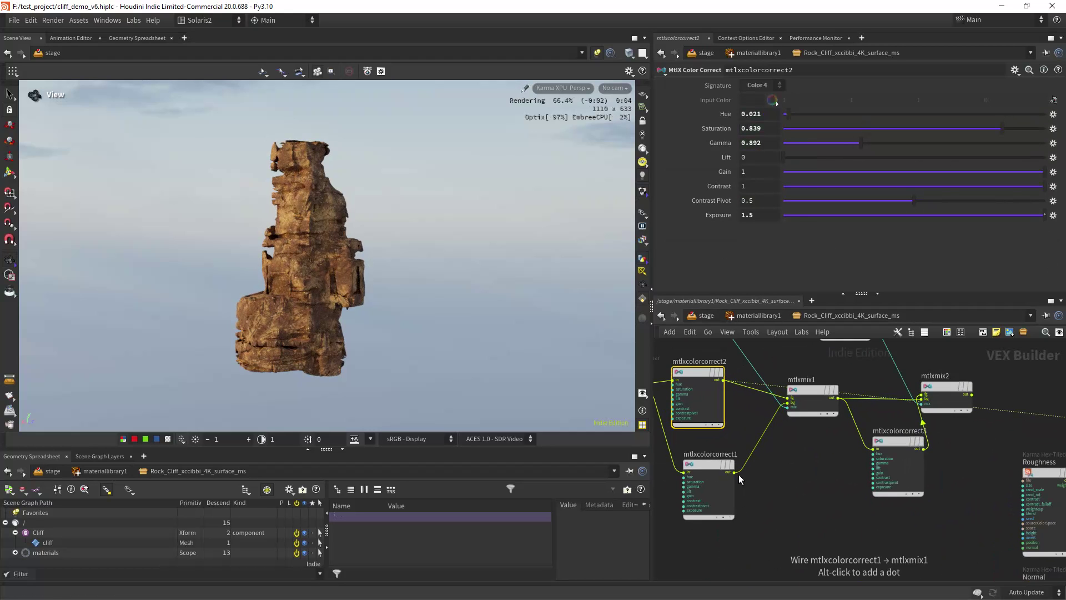
middle_drag(961, 440, 663, 444)
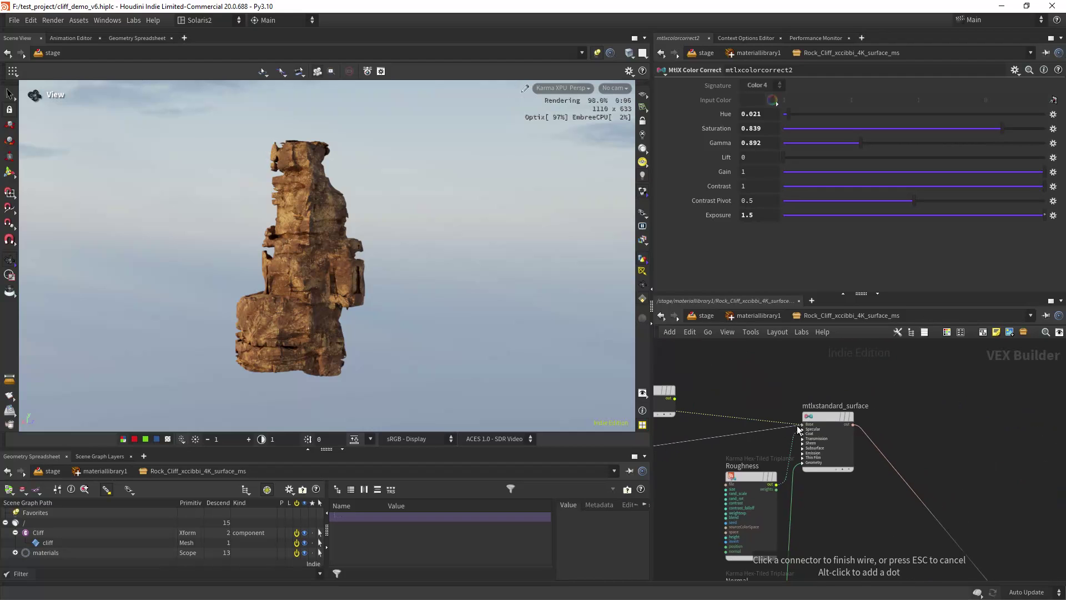
click(798, 426)
click(816, 456)
Show the mtlxcolorcorrect1 node's parameters to review its color correction settings.
scroll(797, 508, down, 3)
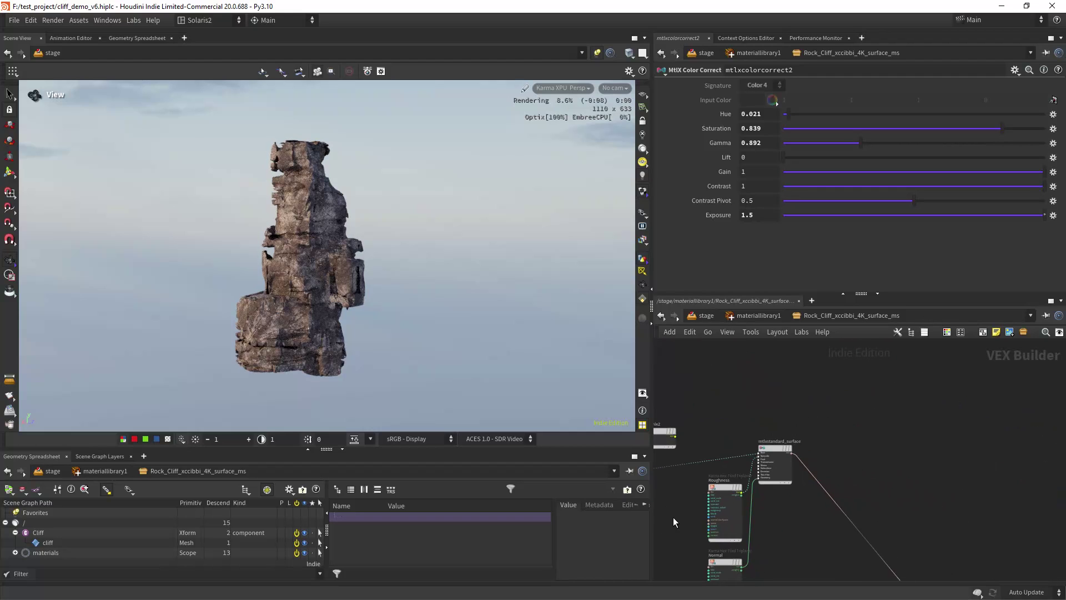
middle_drag(732, 514, 867, 518)
click(827, 456)
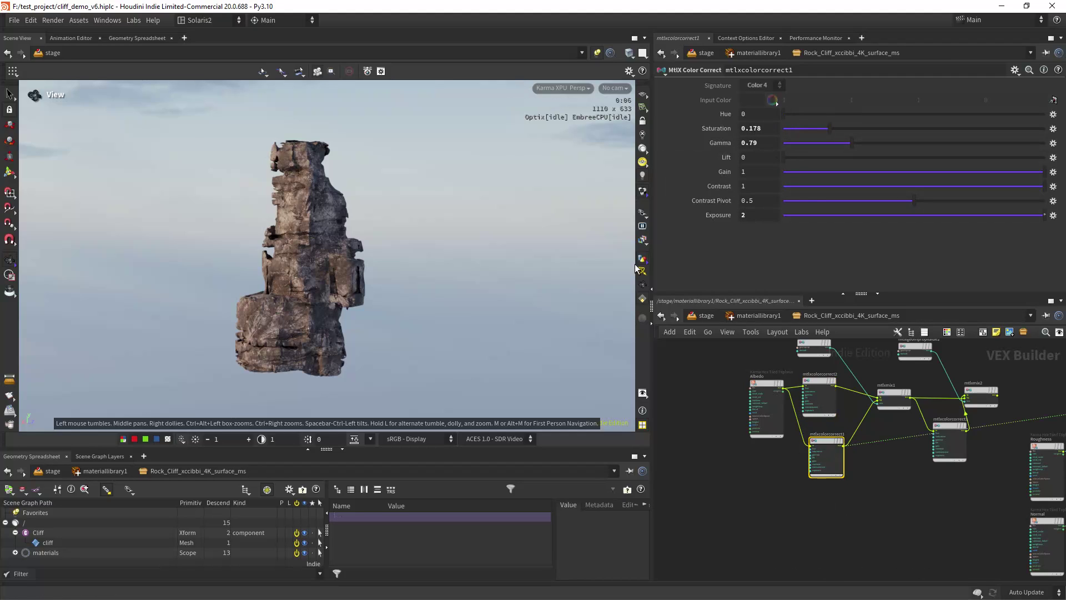
Connect the mtlxgeompropvalue1 output to the Base Color input of mtlxstandard_surface and show that property node's parameters.
scroll(745, 497, up, 5)
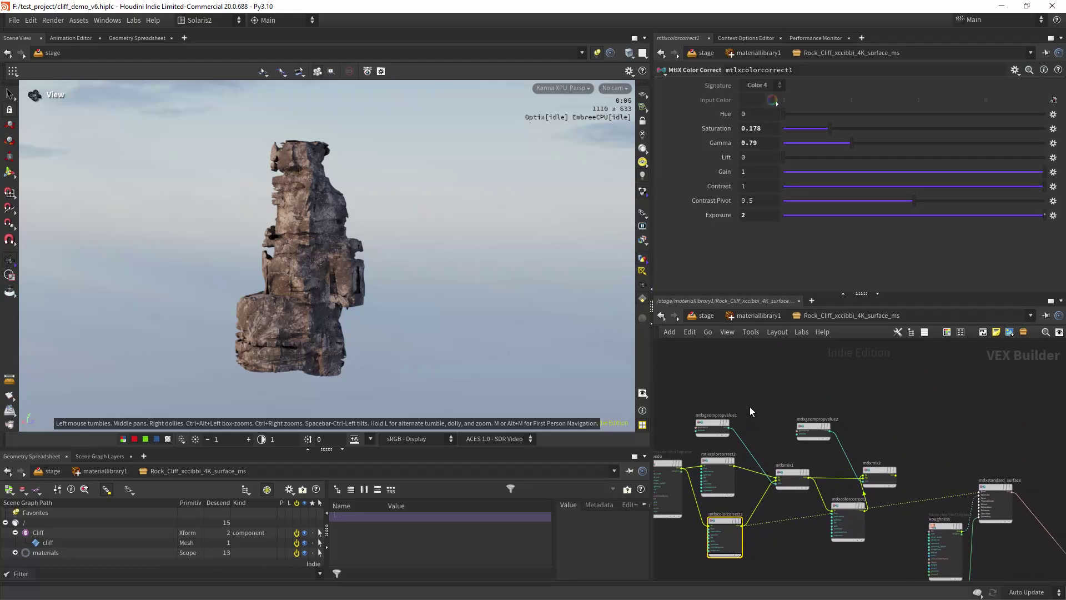
click(714, 449)
scroll(805, 481, down, 1)
middle_drag(1044, 534, 732, 403)
scroll(733, 408, up, 2)
click(791, 442)
click(794, 448)
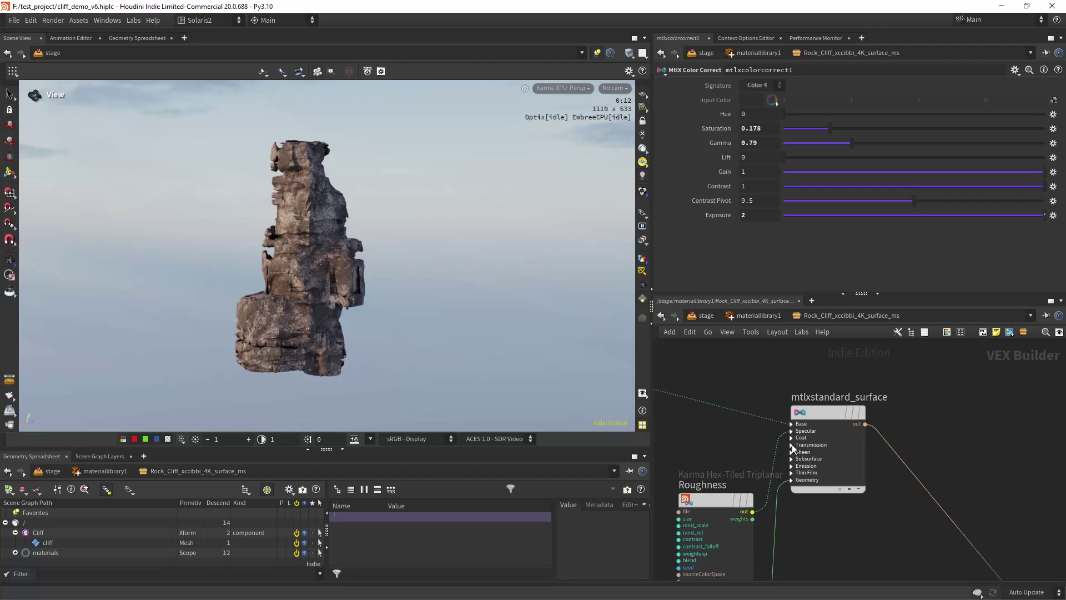
key(h)
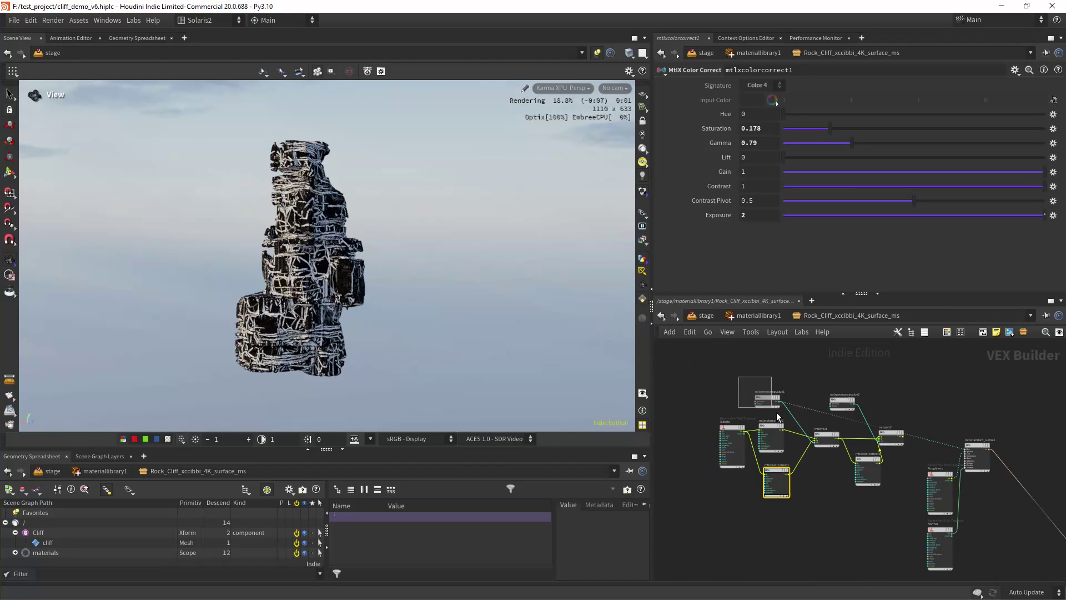
drag(776, 412, 777, 413)
Connect the mtlxmix1 output to the Base Color input of mtlxstandard_surface.
scroll(764, 444, up, 5)
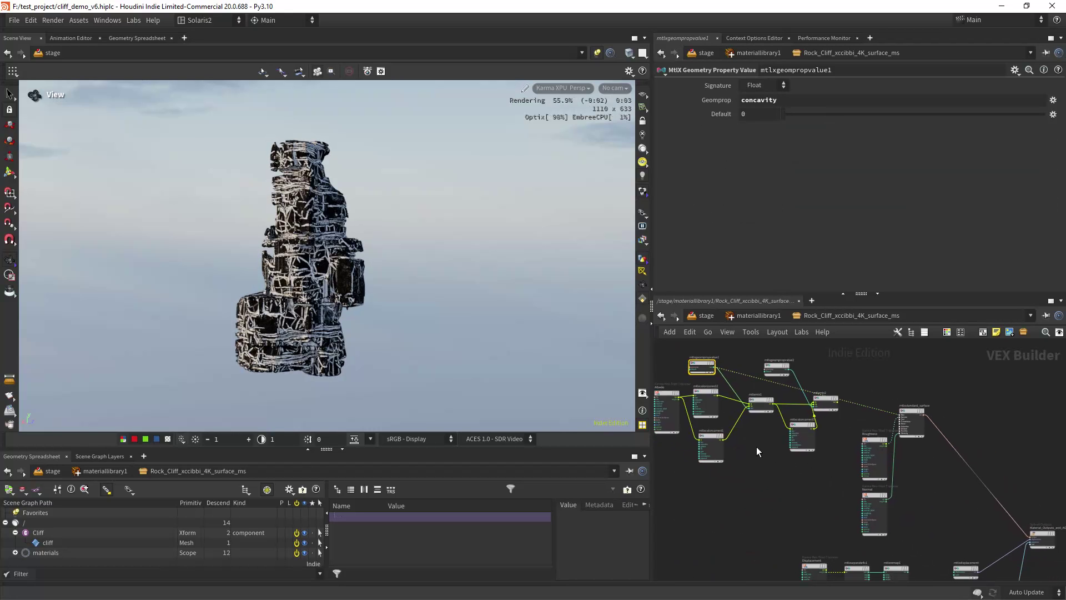
scroll(772, 442, up, 3)
middle_drag(861, 495, 754, 469)
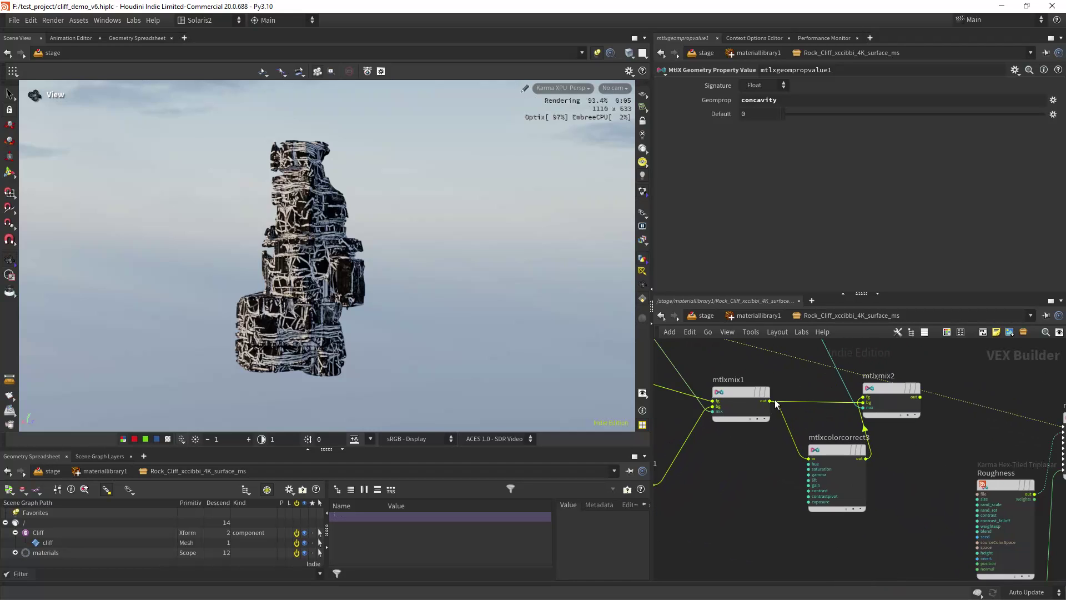
click(772, 401)
scroll(936, 429, down, 1)
middle_drag(986, 428, 781, 431)
scroll(781, 430, up, 4)
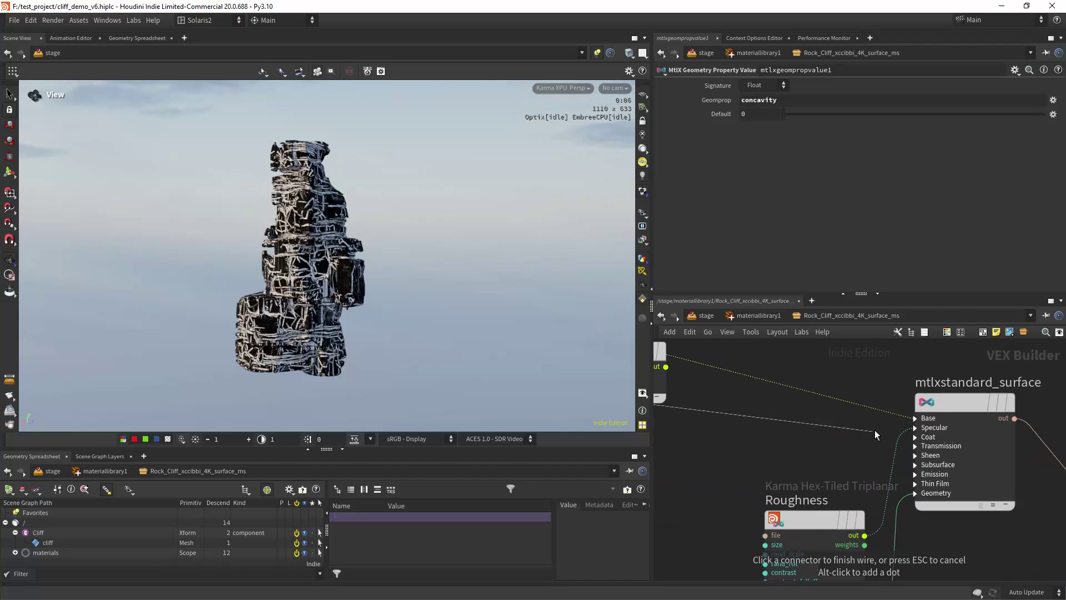
click(898, 417)
click(917, 448)
Space the mtlxcolorcorrect2 and mtlxcolorcorrect1 nodes slightly further apart, and examine mtlxgeompropvalue1's concavity property against a close-up of the cliff.
scroll(732, 444, down, 4)
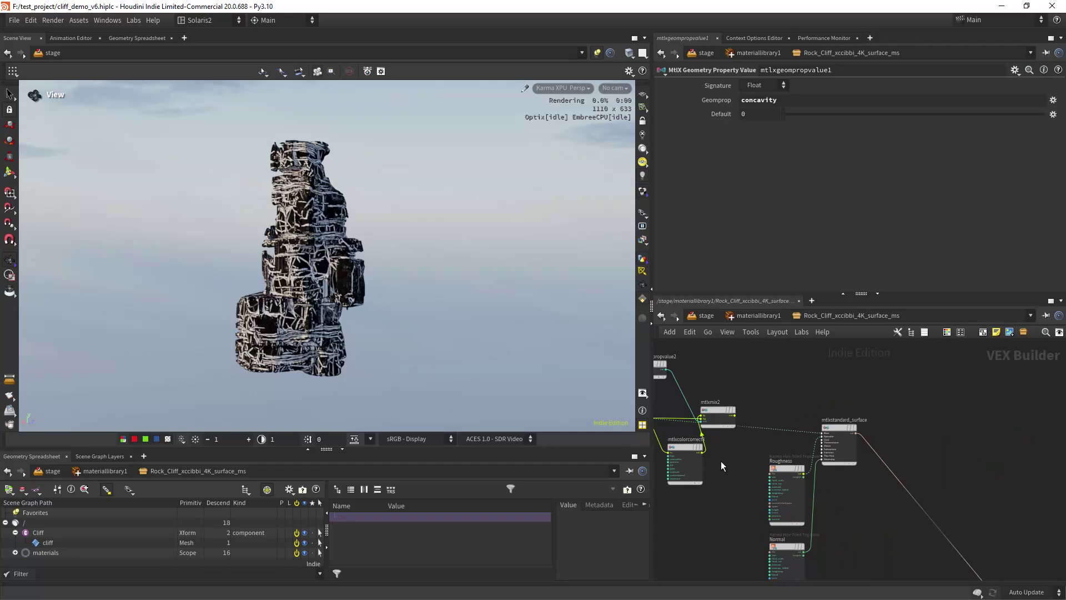
scroll(721, 461, up, 2)
middle_drag(733, 445, 835, 503)
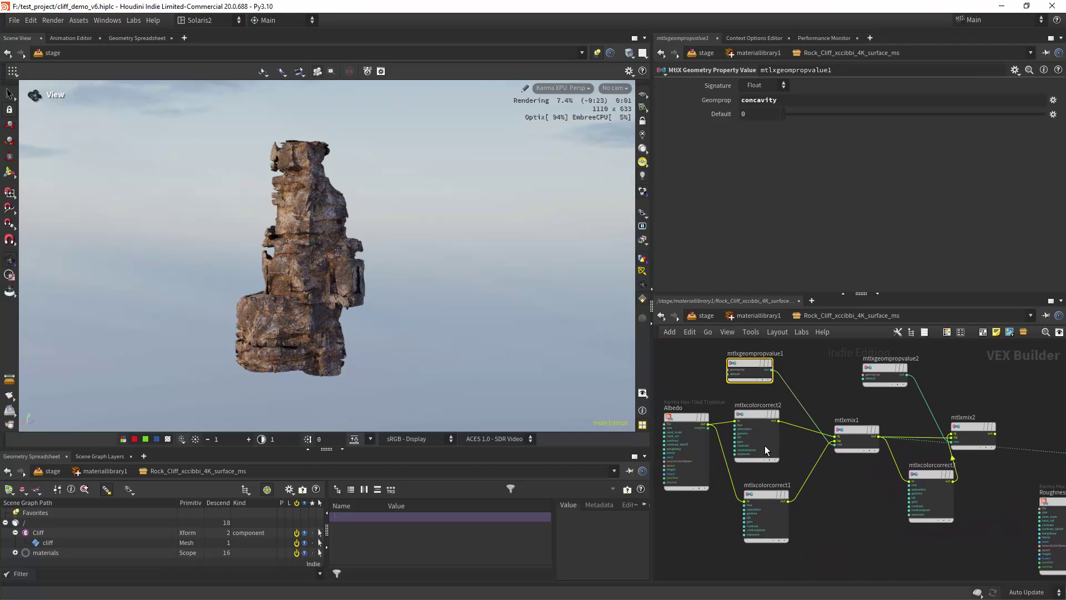
click(758, 414)
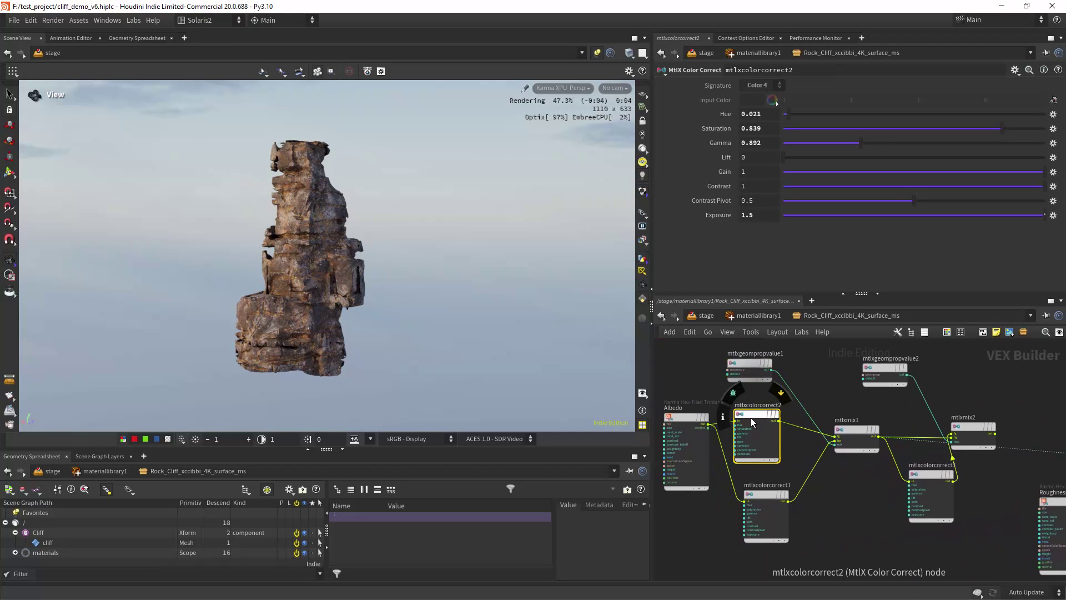
drag(750, 418, 753, 408)
drag(758, 494, 754, 501)
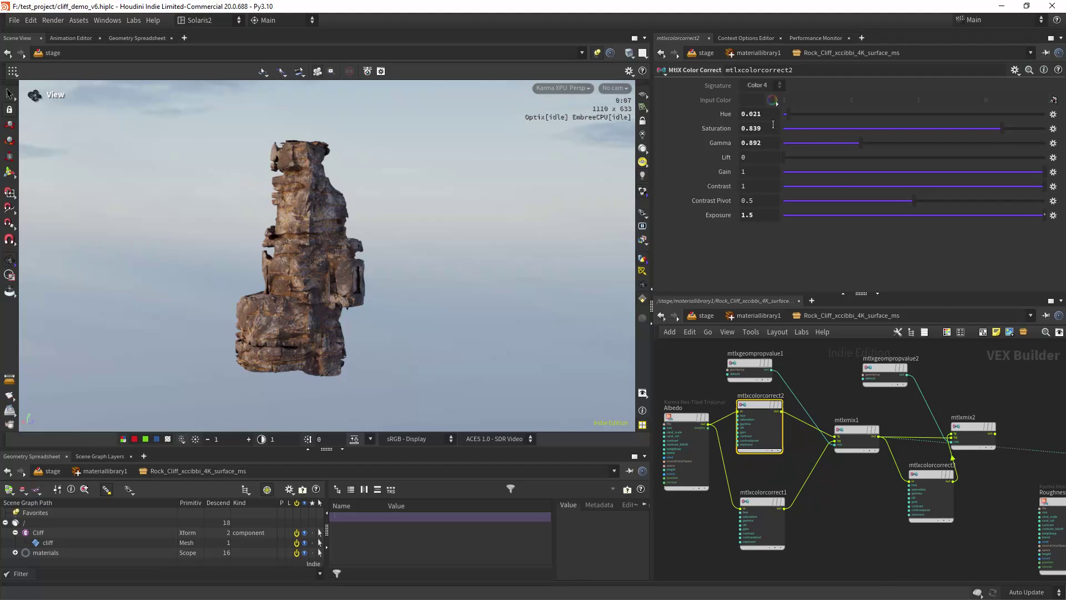
click(751, 368)
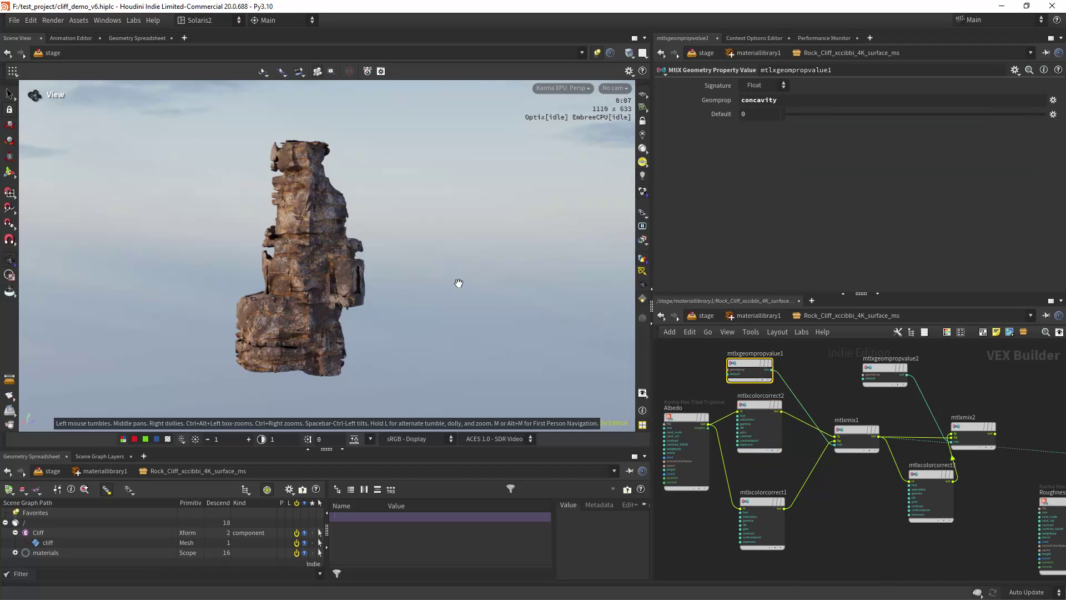
scroll(286, 266, up, 5)
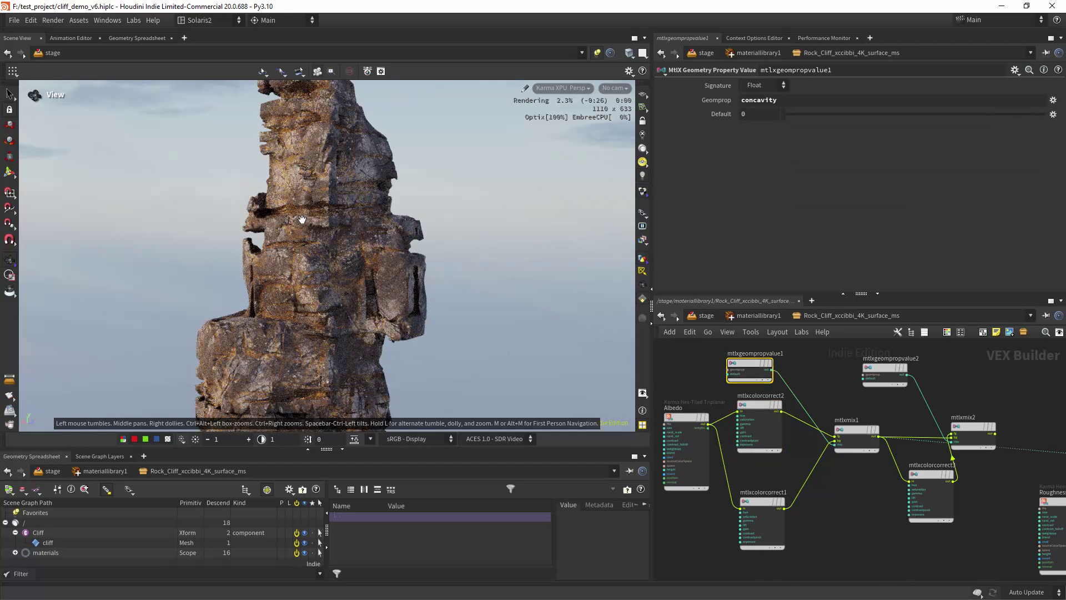
Connect the mtlxgeompropvalue2 output to the Base Color input of mtlxstandard_surface.
middle_drag(819, 510, 715, 513)
scroll(769, 489, down, 2)
scroll(785, 384, up, 3)
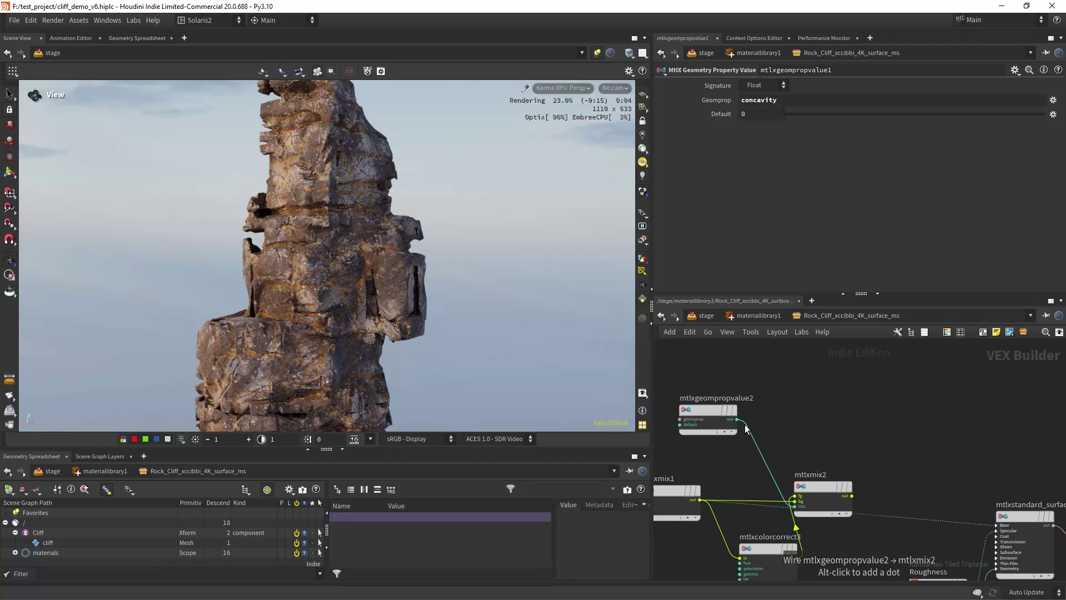
click(739, 421)
scroll(850, 447, down, 1)
middle_drag(851, 448, 739, 393)
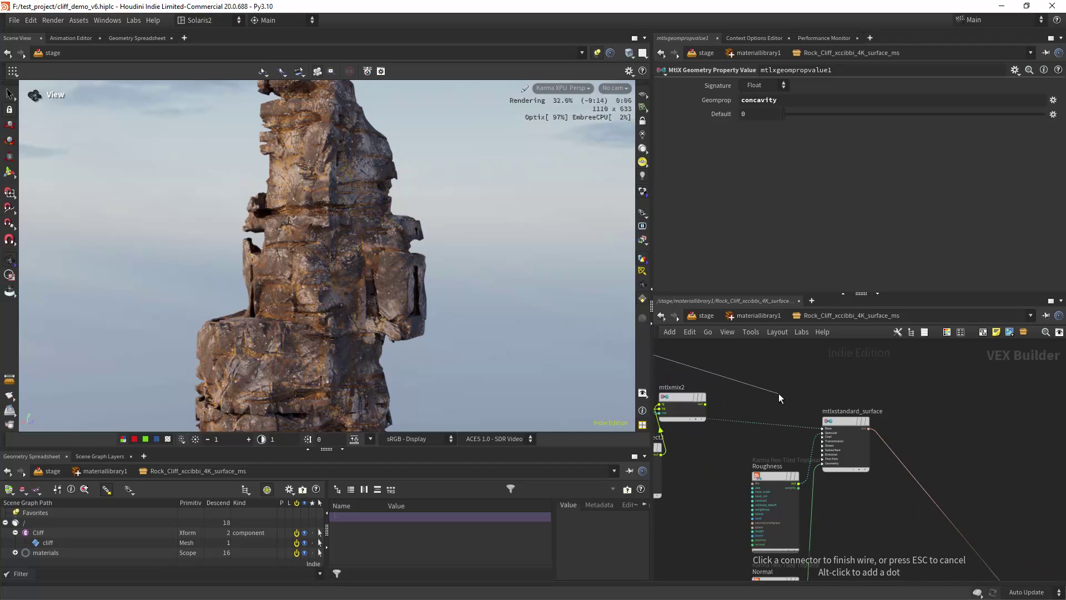
click(808, 418)
click(826, 451)
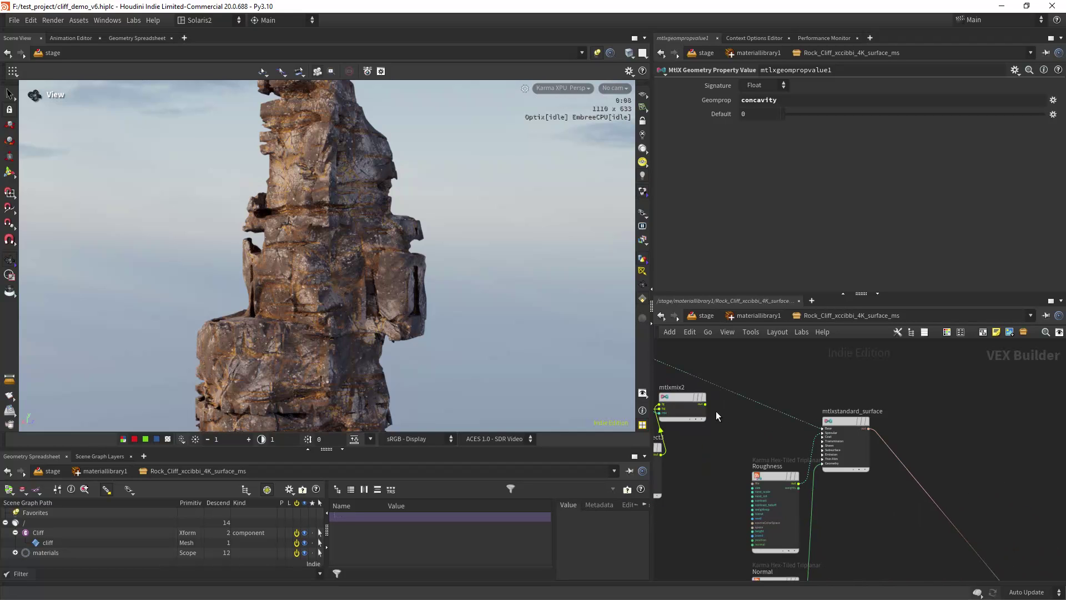
Review the parameters of mtlxgeompropvalue2, mtlxmix1 and mtlxcolorcorrect3 one after another.
scroll(682, 442, down, 4)
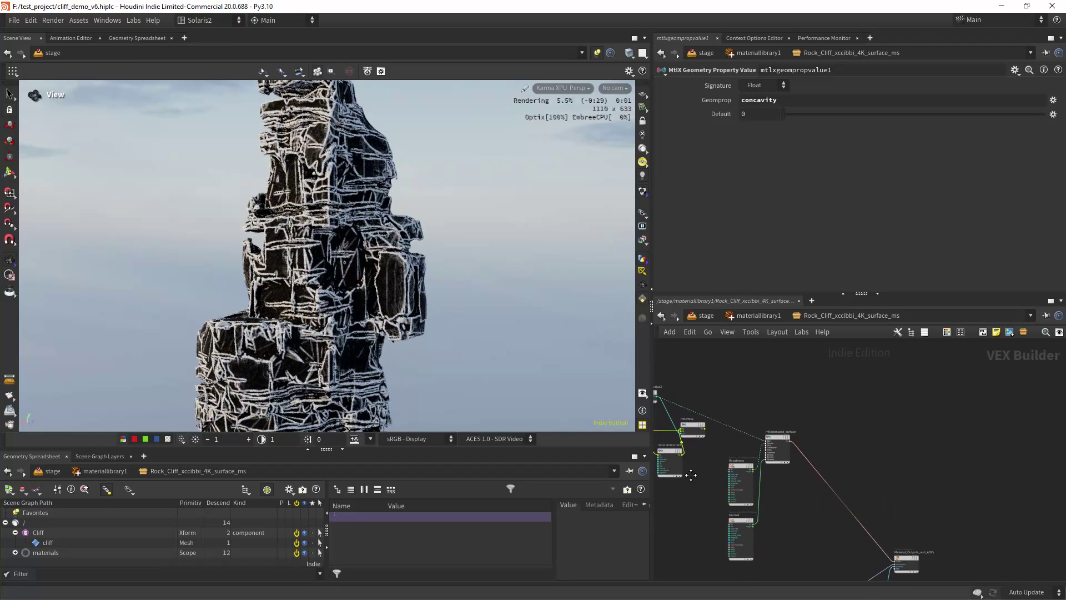
scroll(784, 397, up, 3)
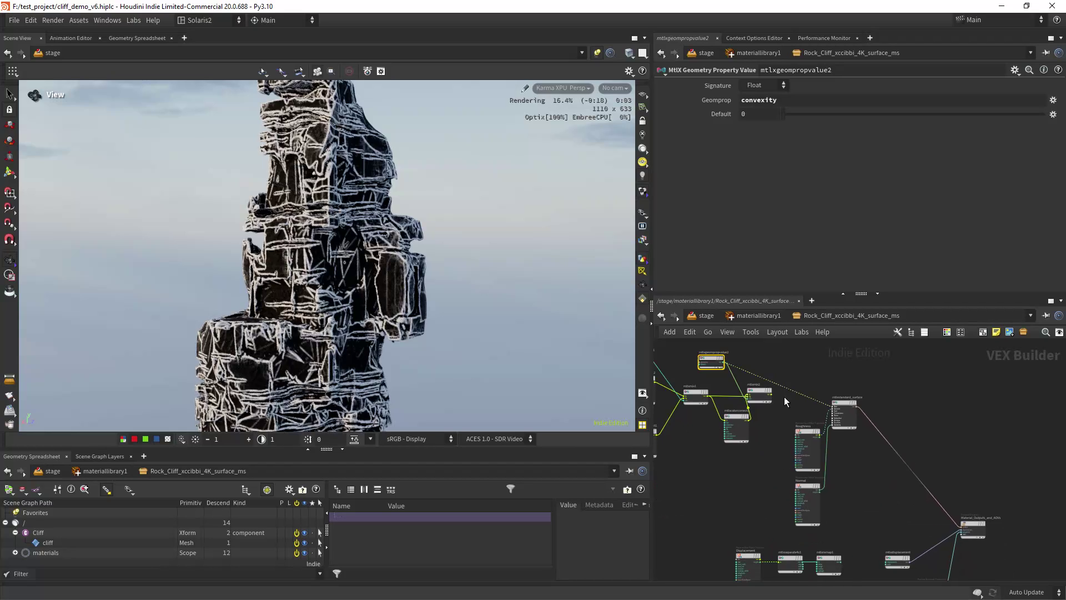
click(704, 402)
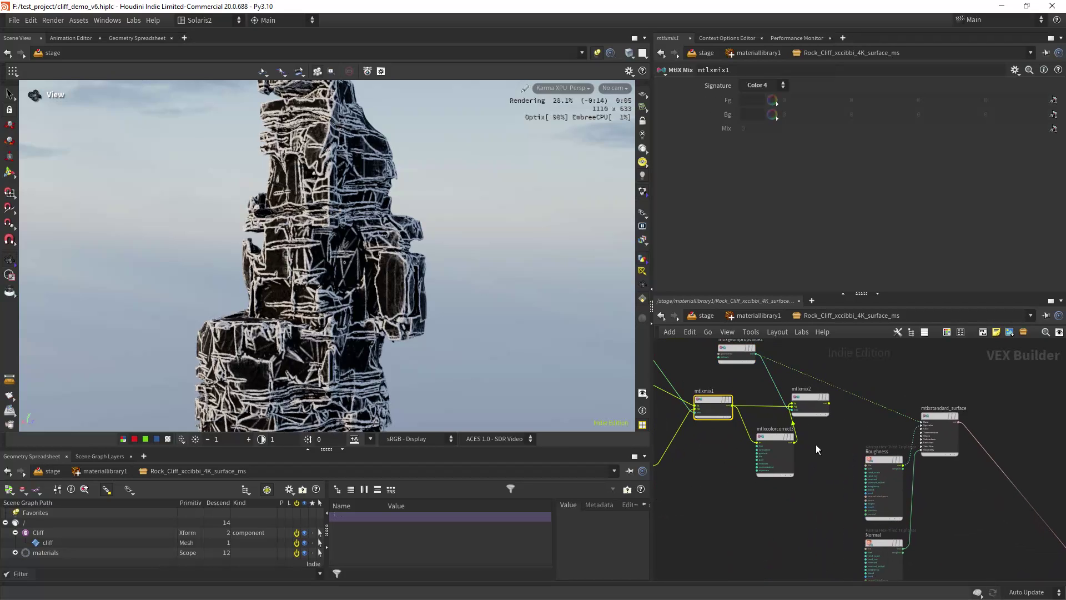
click(765, 469)
scroll(787, 456, up, 2)
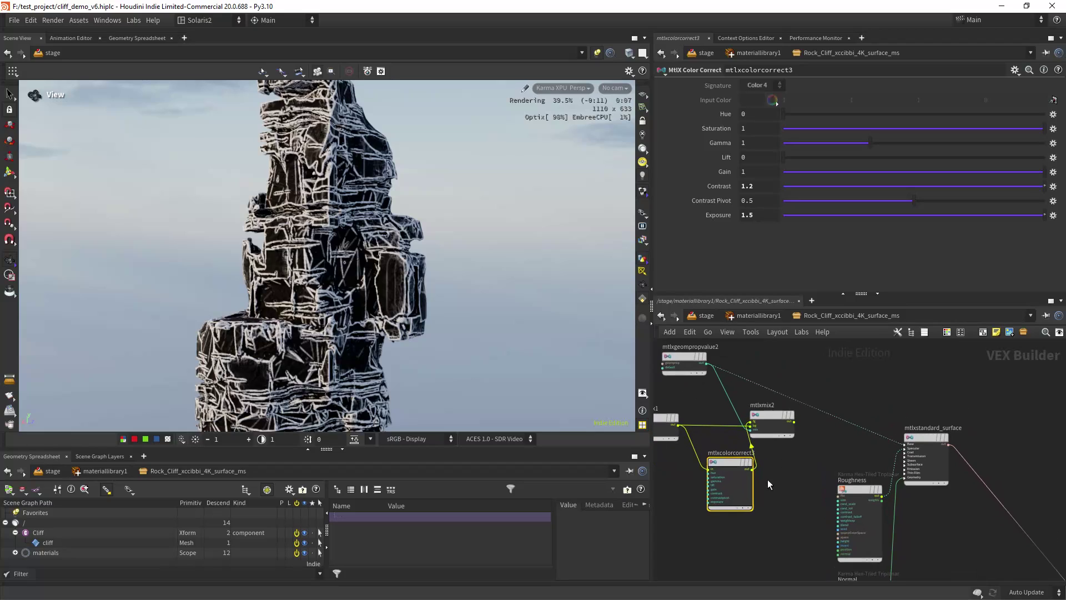
Connect the mtlxmix2 output to the Base Color input of mtlxstandard_surface.
middle_drag(788, 455, 737, 499)
scroll(746, 491, up, 2)
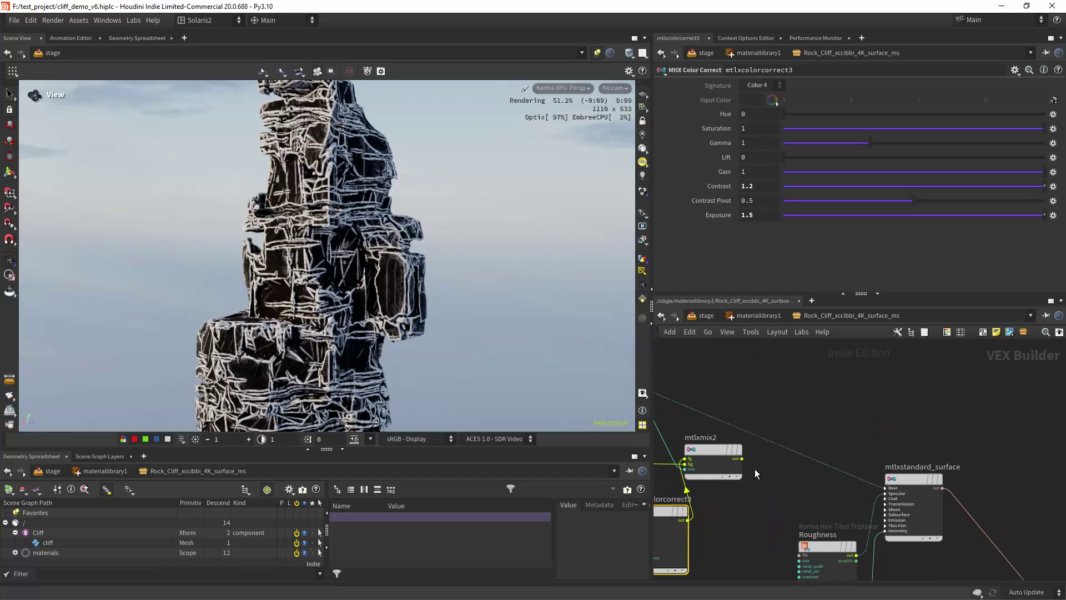
click(743, 459)
click(869, 481)
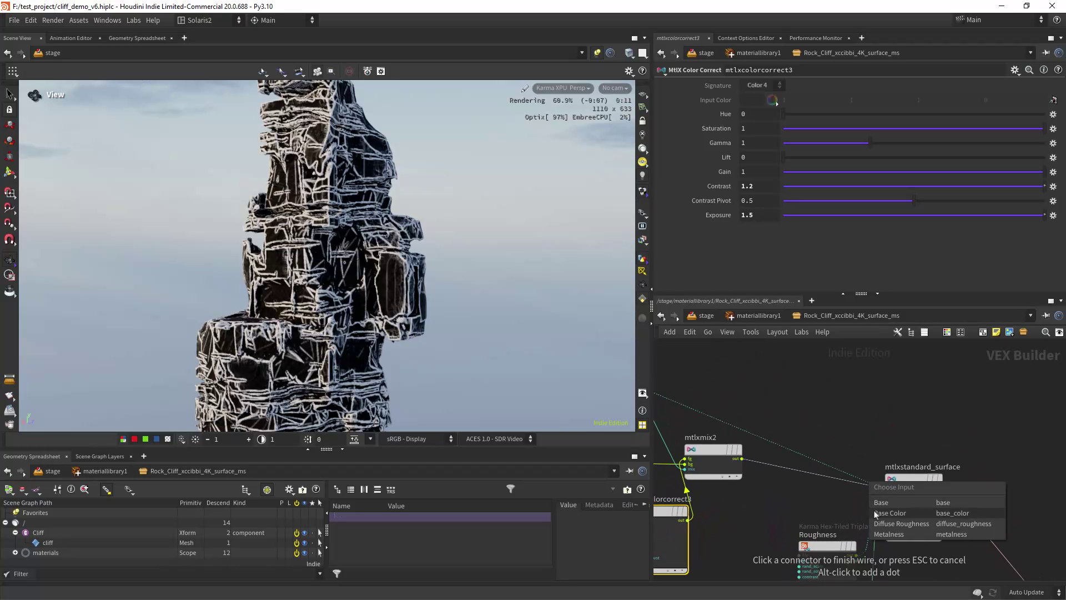
click(867, 511)
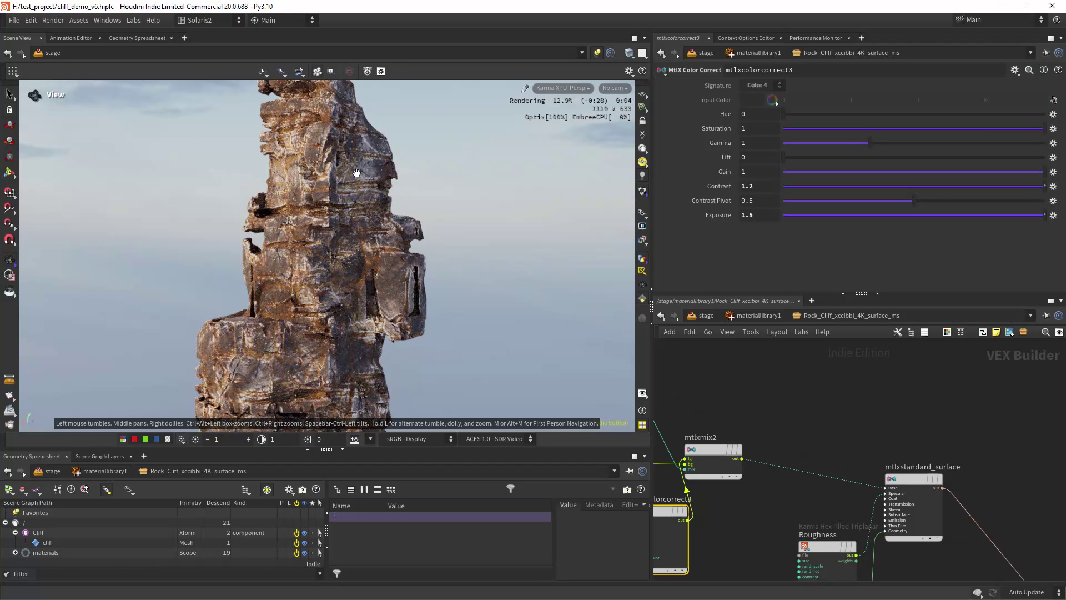
Examine the rendered cliff from a new angle and at different distances, along with mtlxgeompropvalue2's convexity property.
drag(358, 195, 365, 230)
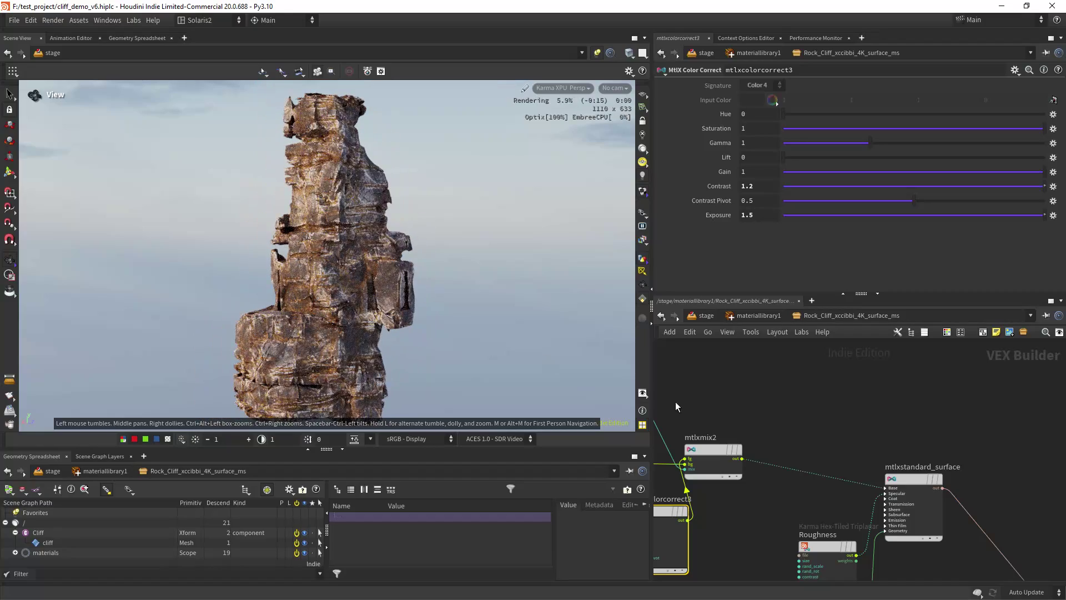
middle_drag(676, 406, 814, 433)
click(747, 425)
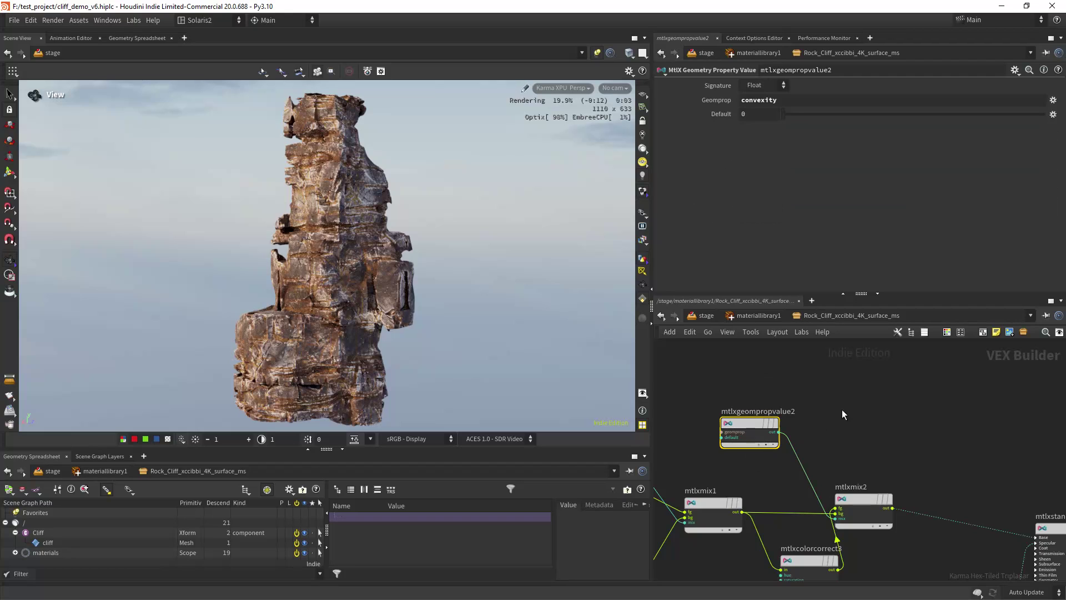
scroll(778, 422, down, 2)
scroll(828, 395, down, 3)
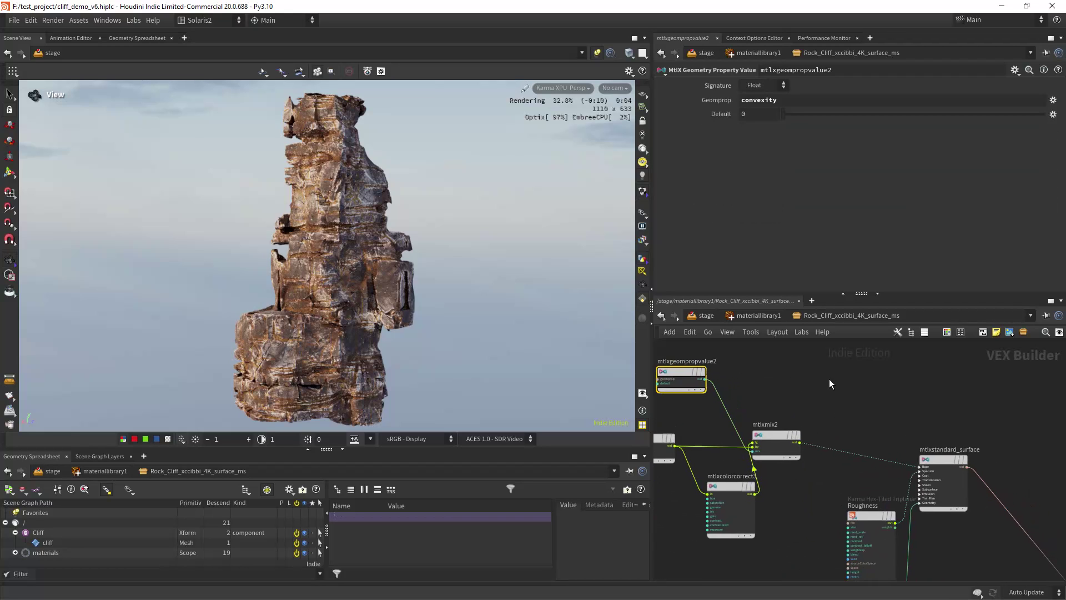
scroll(355, 324, up, 2)
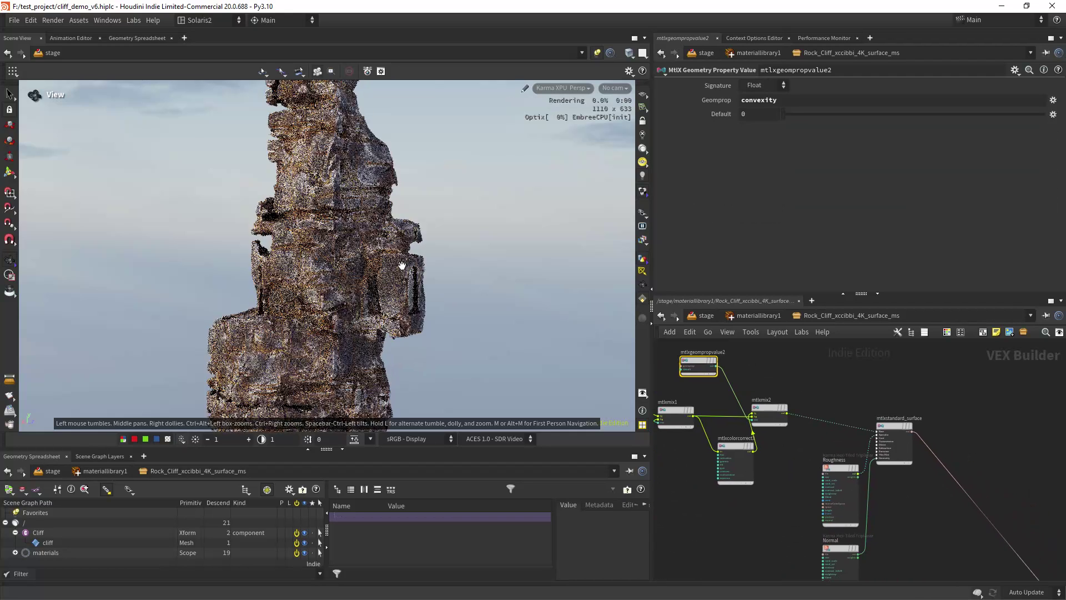
scroll(472, 339, down, 2)
scroll(777, 461, down, 4)
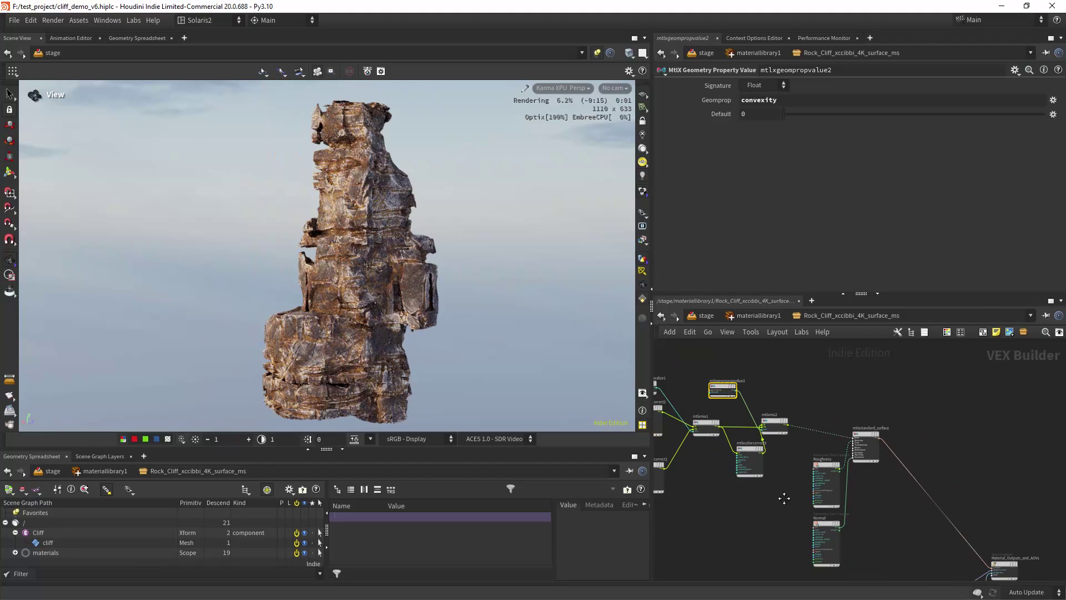
Review the texture and tiling parameters of the Roughness, Normal and Albedo hex-tiled triplanar nodes.
click(798, 433)
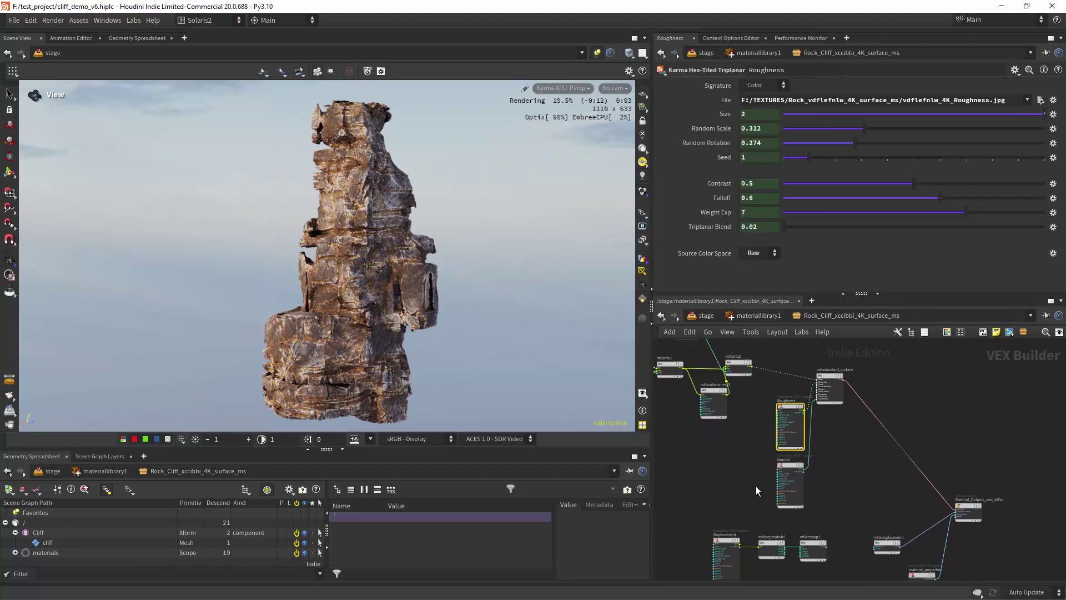
click(792, 497)
middle_drag(698, 482, 799, 508)
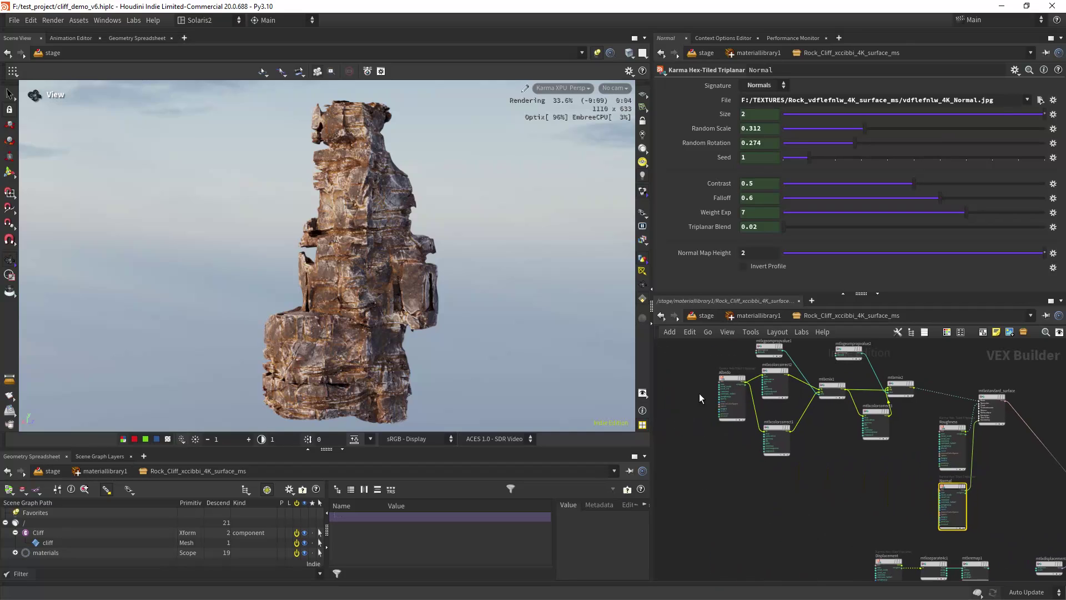
drag(698, 394, 727, 447)
right_drag(763, 485, 785, 508)
middle_drag(784, 508, 768, 497)
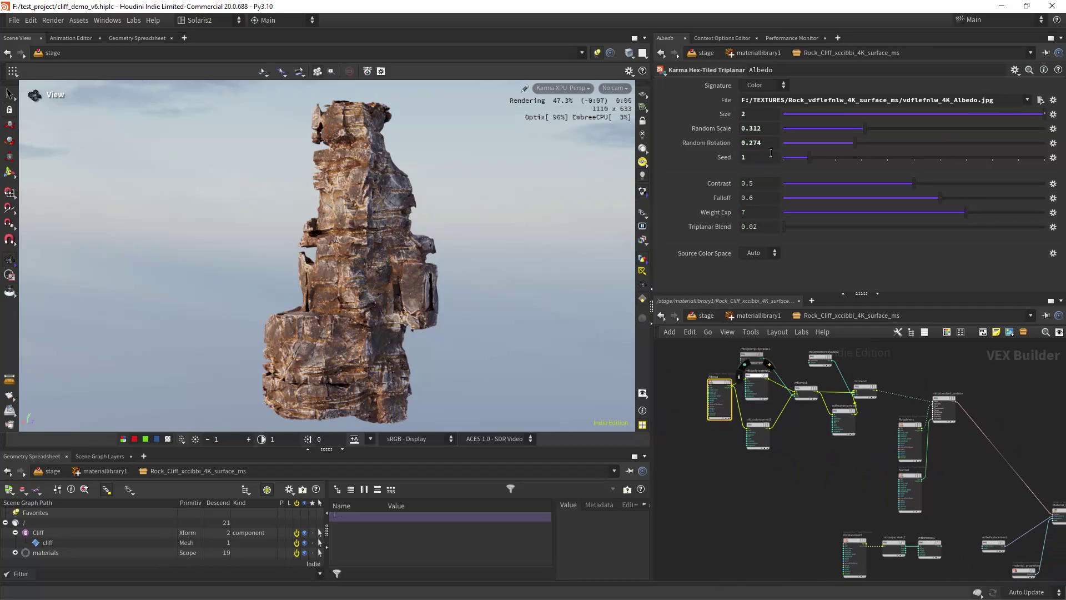
Review the texture file, size and tiling parameters of the Displacement hex-tiled triplanar node.
scroll(722, 456, up, 3)
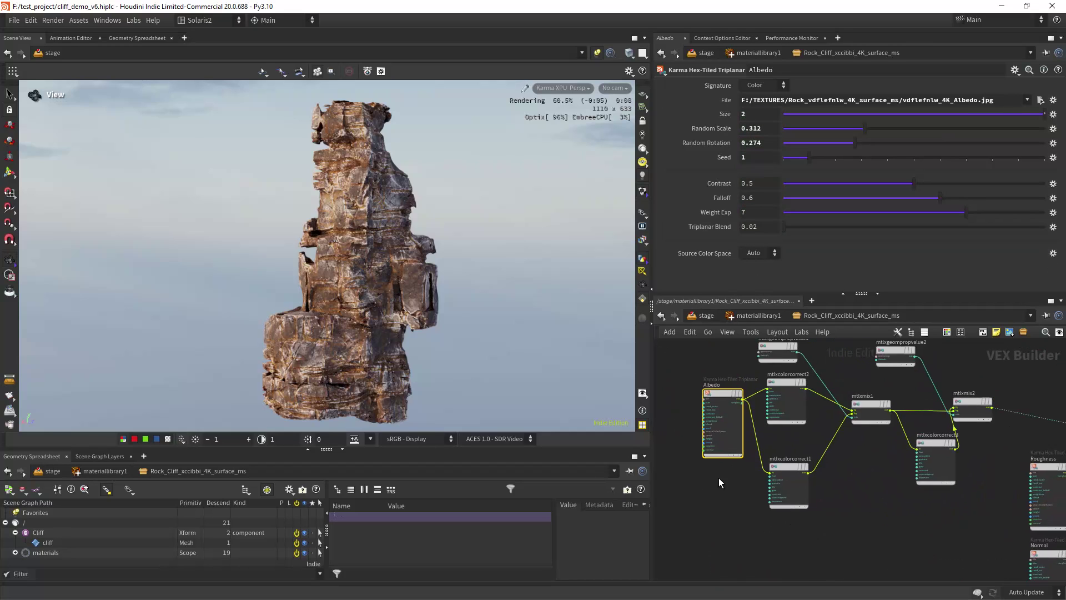
middle_drag(705, 490, 662, 370)
middle_drag(832, 554, 785, 474)
middle_drag(887, 527, 788, 475)
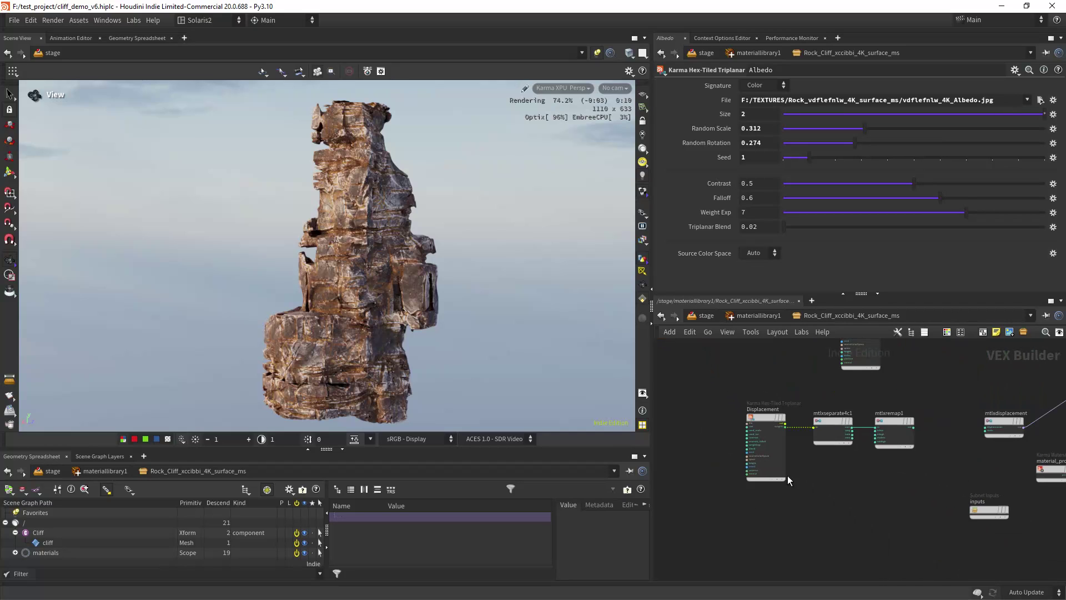
middle_drag(853, 496, 823, 497)
click(713, 414)
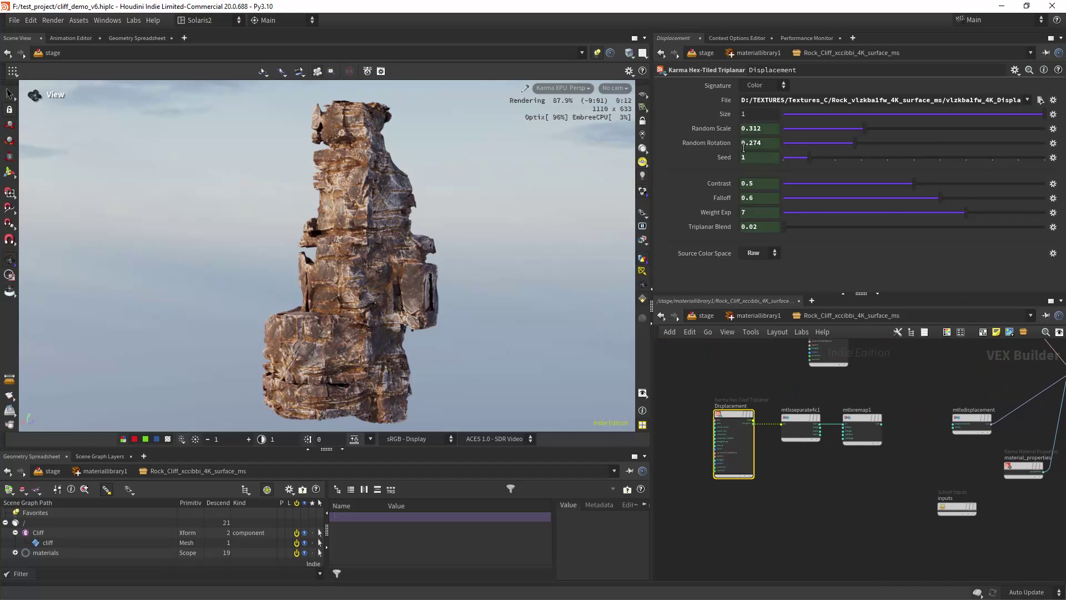
click(755, 113)
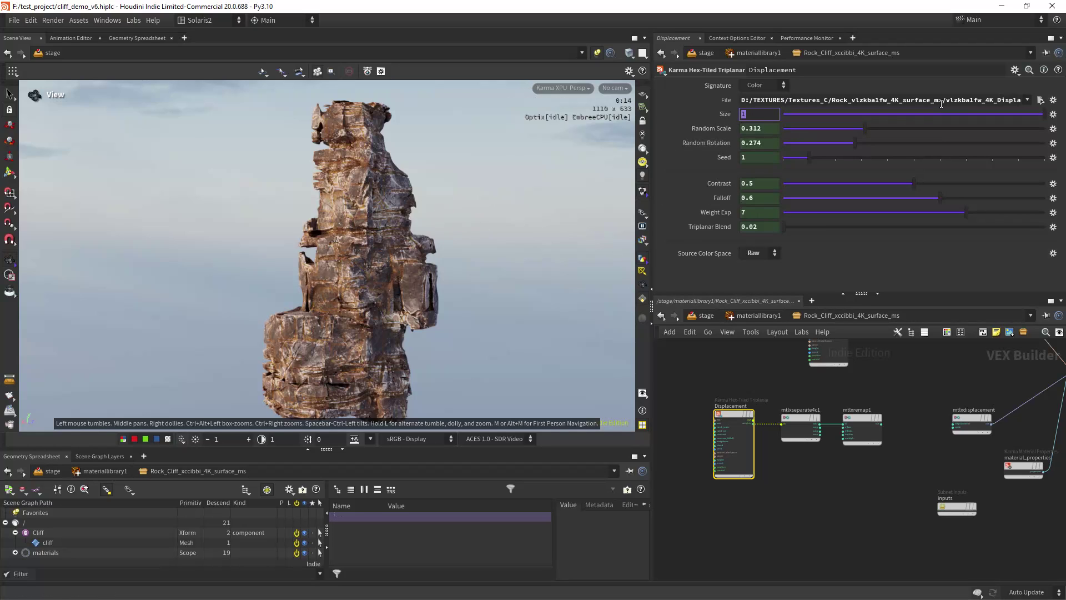
Review the parameters of mtlxseparate4c1 and mtlxremap1 in the displacement branch.
middle_drag(799, 472, 748, 494)
click(745, 449)
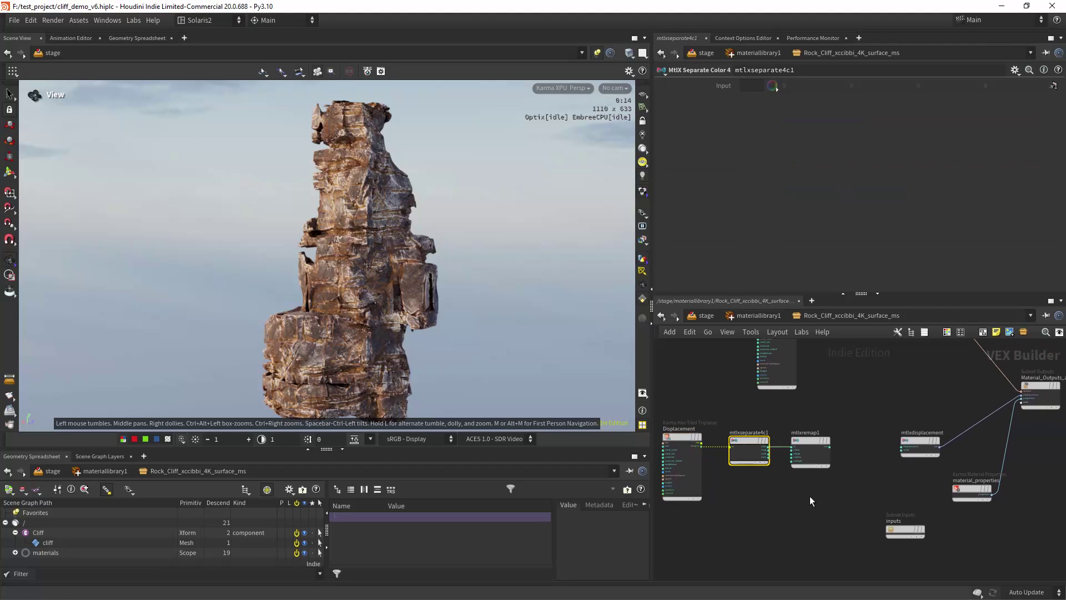
click(804, 451)
Connect the mtlxremap1 output to the displacement input of mtlxdisplacement.
middle_drag(862, 468, 778, 472)
scroll(786, 453, up, 2)
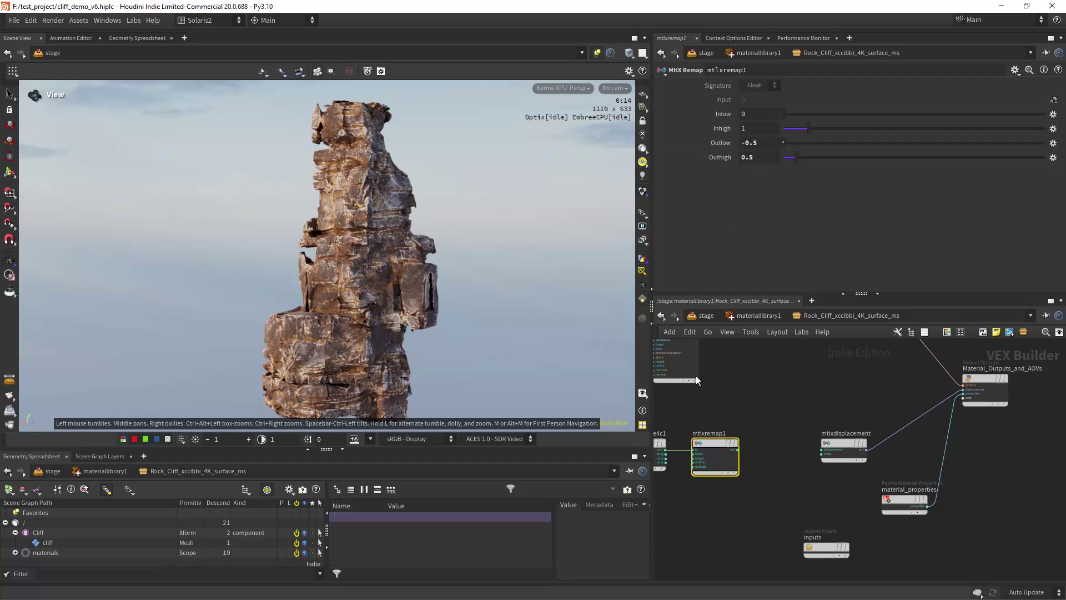
scroll(735, 412, up, 2)
click(738, 471)
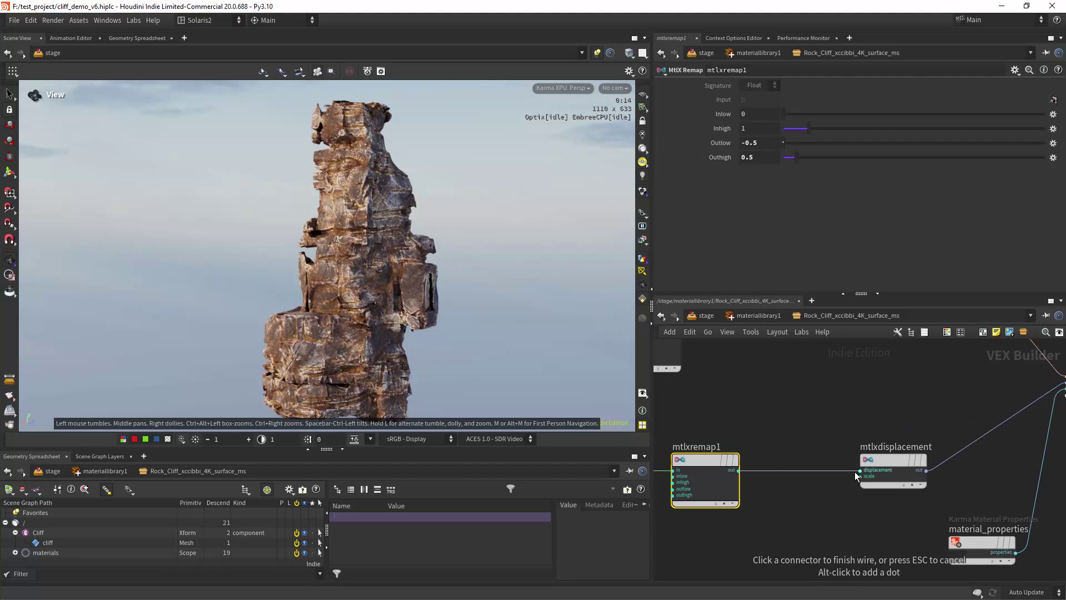
click(860, 470)
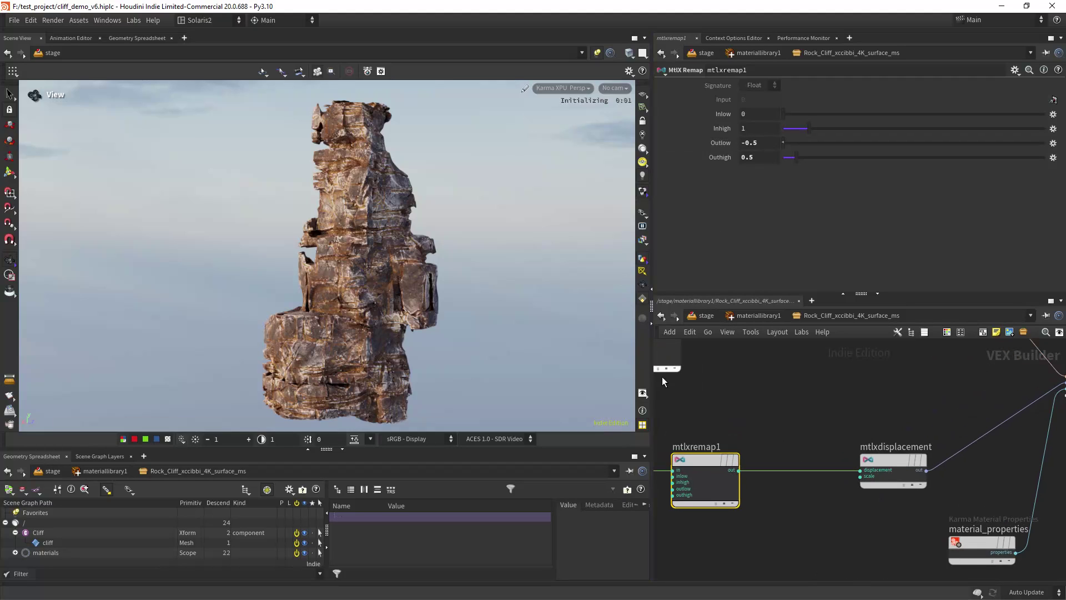
Examine the whole material network and the cliff's Karma XPU render with displacement connected.
scroll(822, 409, down, 5)
middle_drag(816, 463, 755, 480)
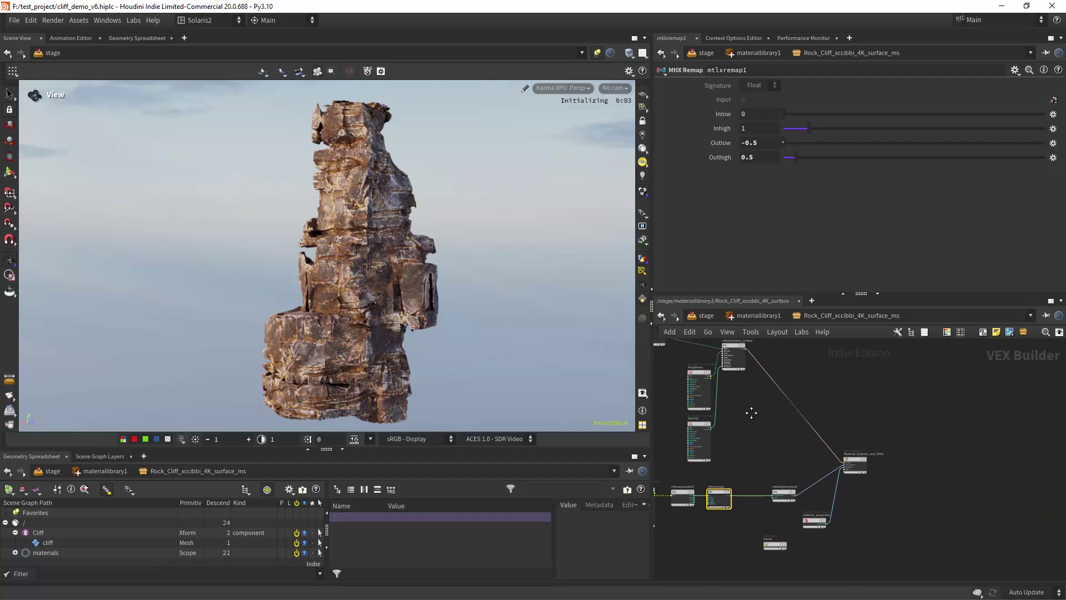
middle_drag(752, 413, 819, 493)
scroll(704, 492, up, 2)
middle_drag(691, 498, 738, 455)
scroll(769, 490, down, 4)
scroll(766, 464, up, 4)
scroll(758, 491, down, 3)
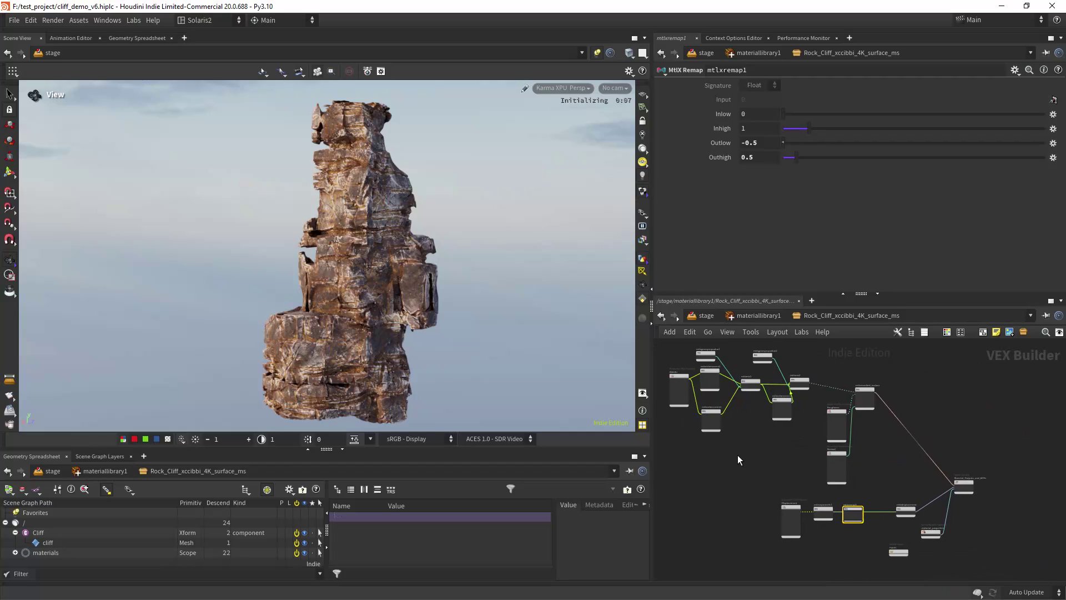
scroll(738, 455, up, 2)
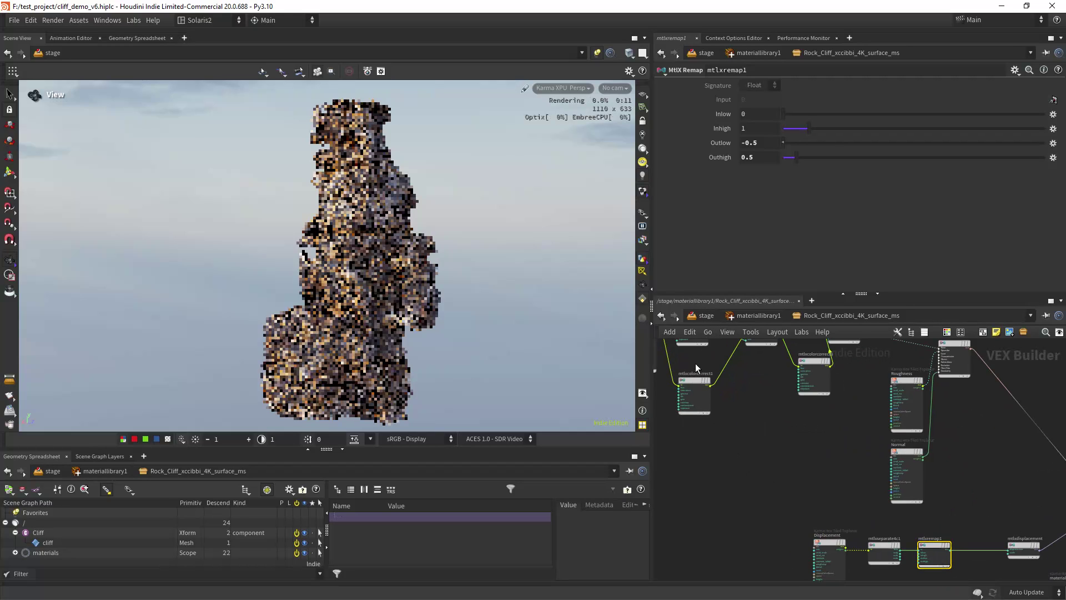
scroll(733, 458, down, 1)
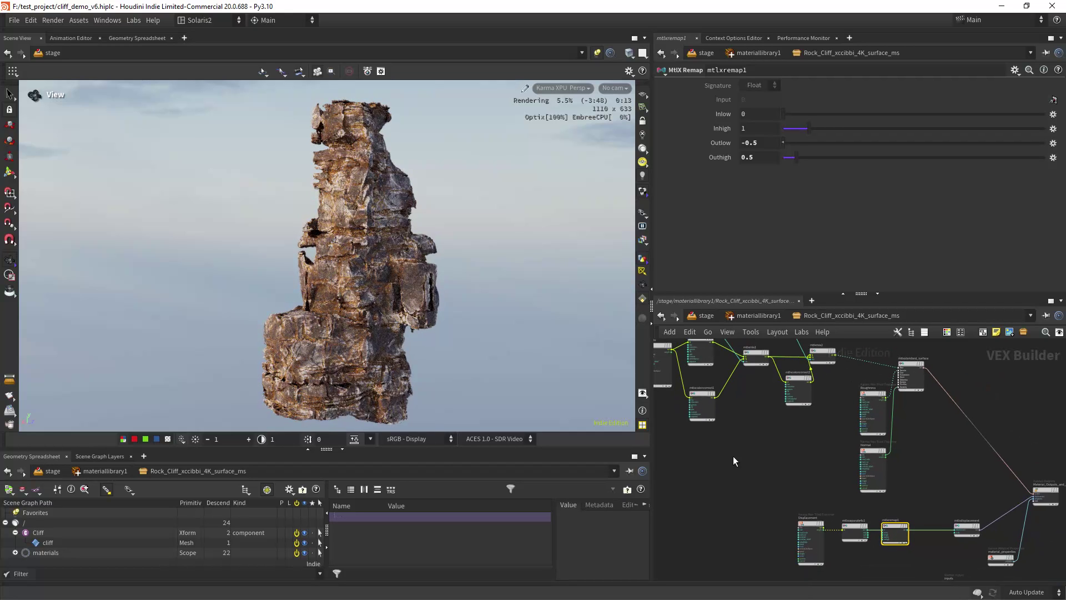
scroll(733, 461, up, 2)
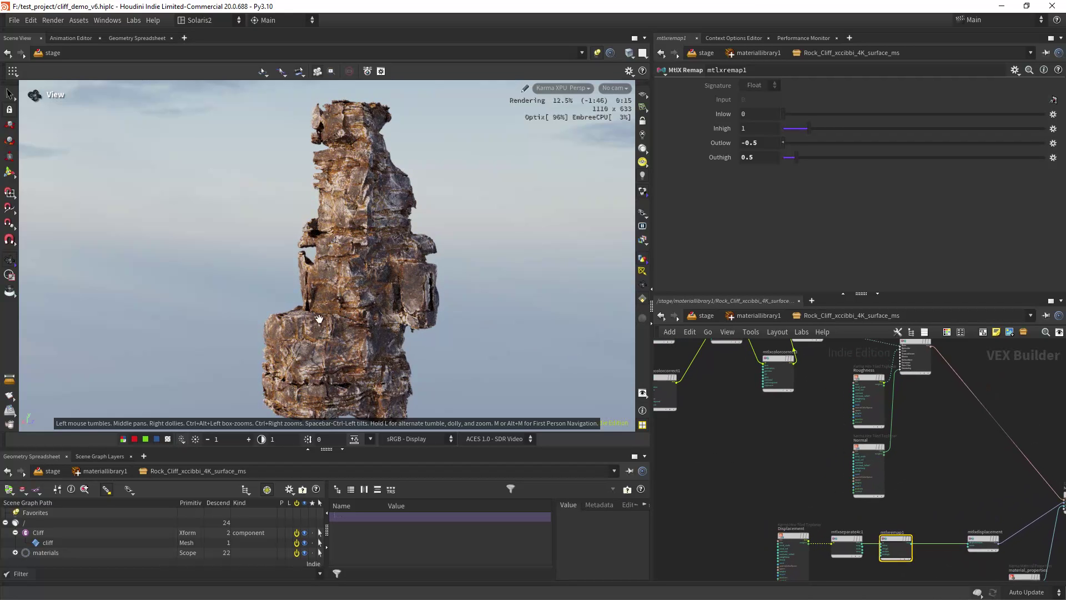
scroll(395, 288, down, 1)
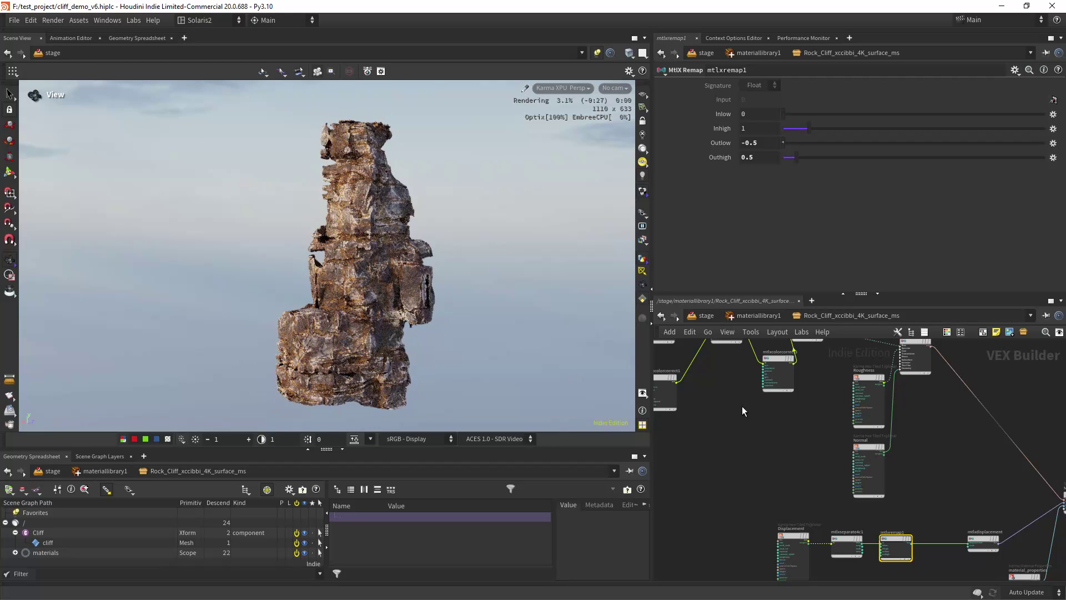
Review the Normal node's parameters, including its normal map height, and inspect the rendered cliff at different distances.
middle_drag(742, 406, 817, 441)
middle_drag(816, 494, 728, 408)
drag(746, 392, 828, 401)
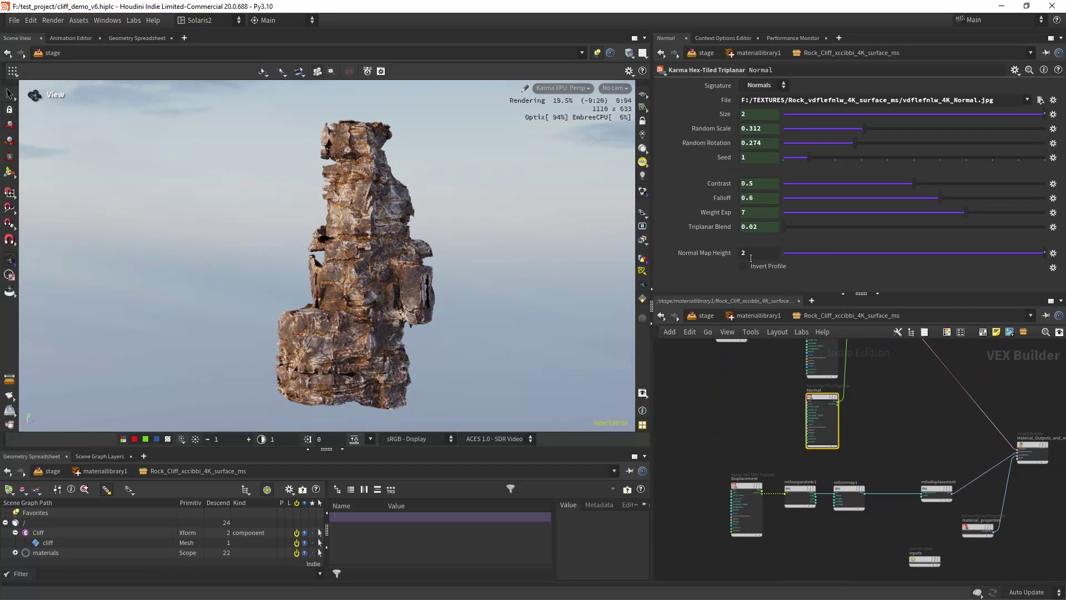
scroll(691, 389, up, 2)
middle_drag(778, 398, 701, 402)
scroll(674, 394, down, 1)
scroll(704, 376, down, 3)
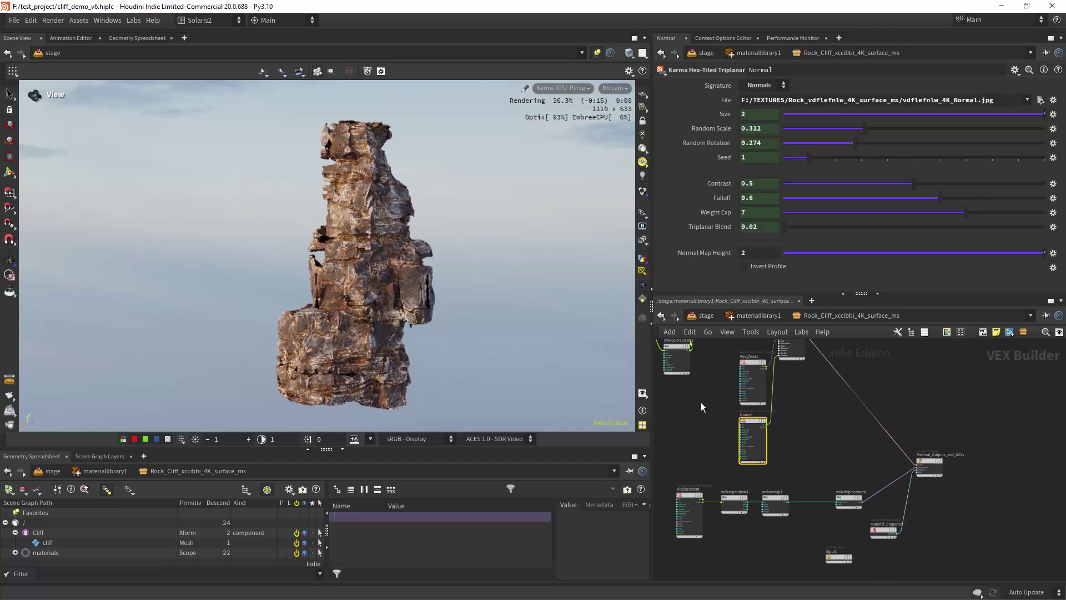
scroll(701, 402, up, 1)
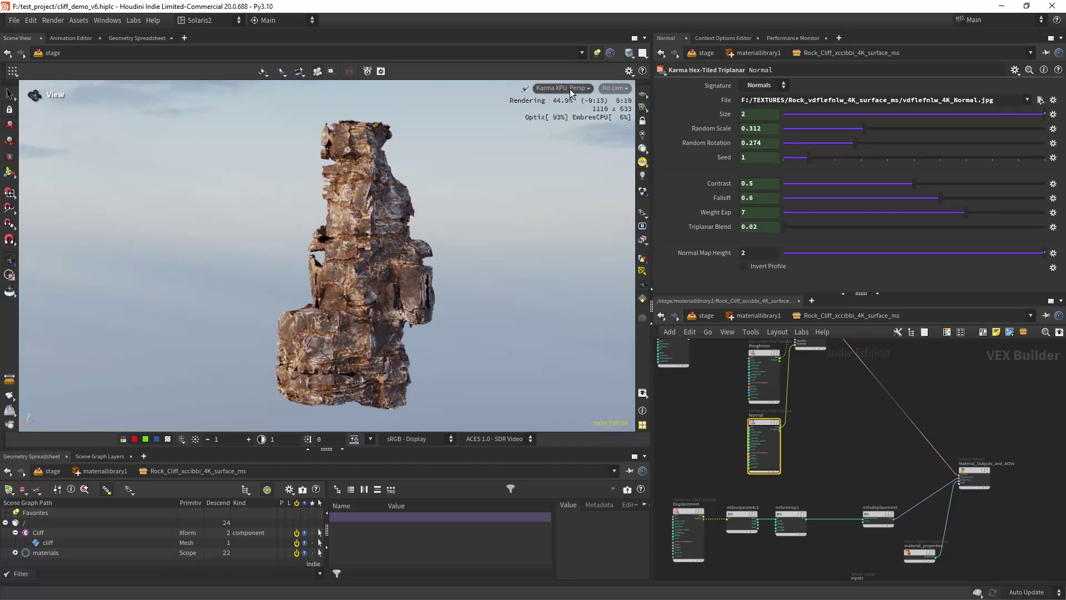
scroll(433, 256, up, 2)
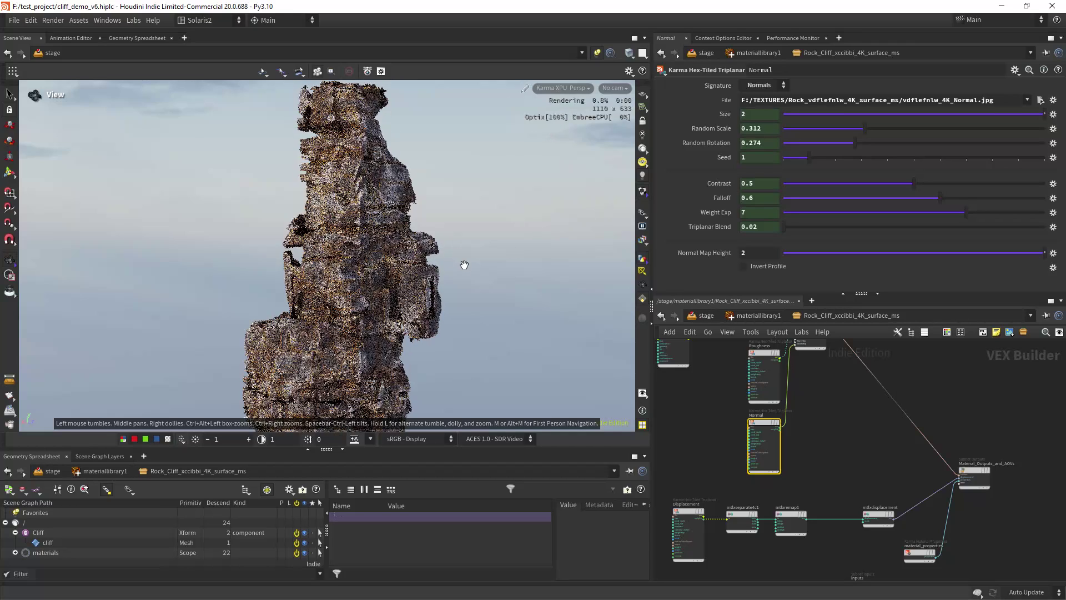
scroll(465, 266, down, 2)
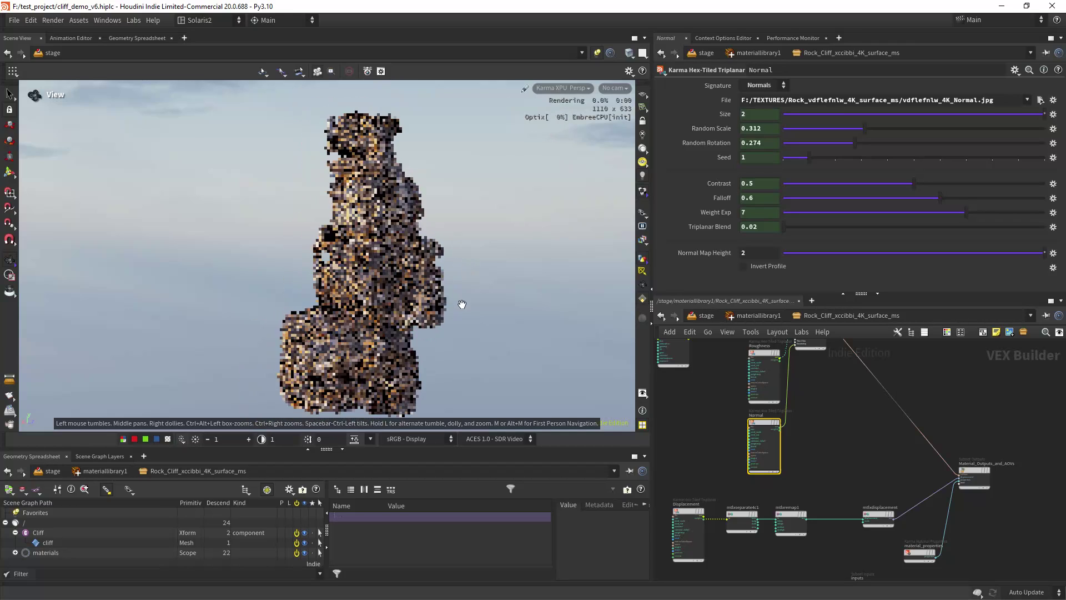
Switch the viewport renderer to Houdini GL and return to the stage network.
click(563, 88)
click(572, 129)
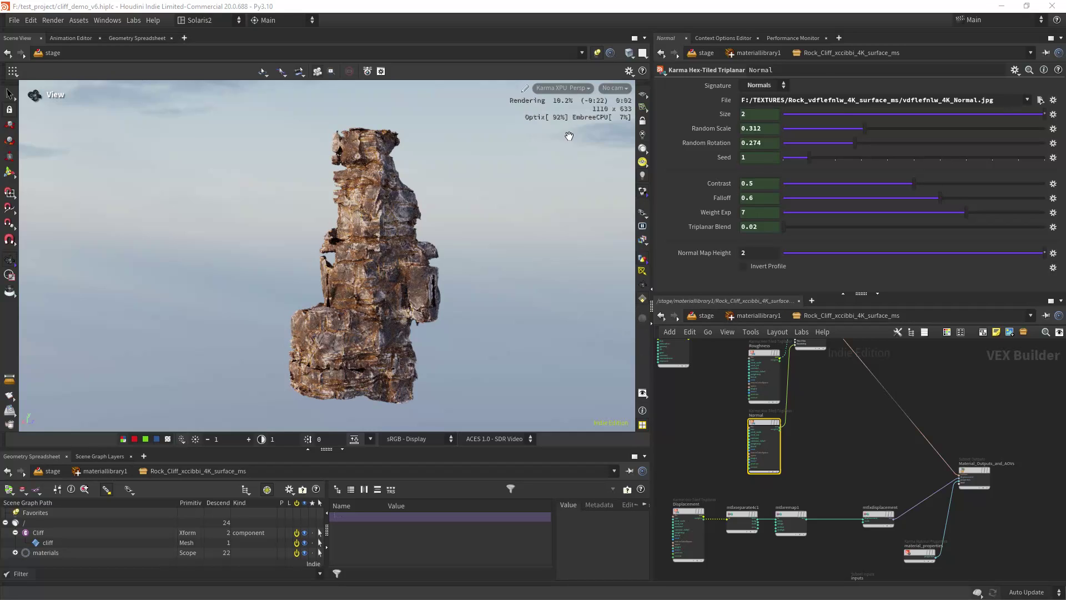
click(755, 315)
click(706, 316)
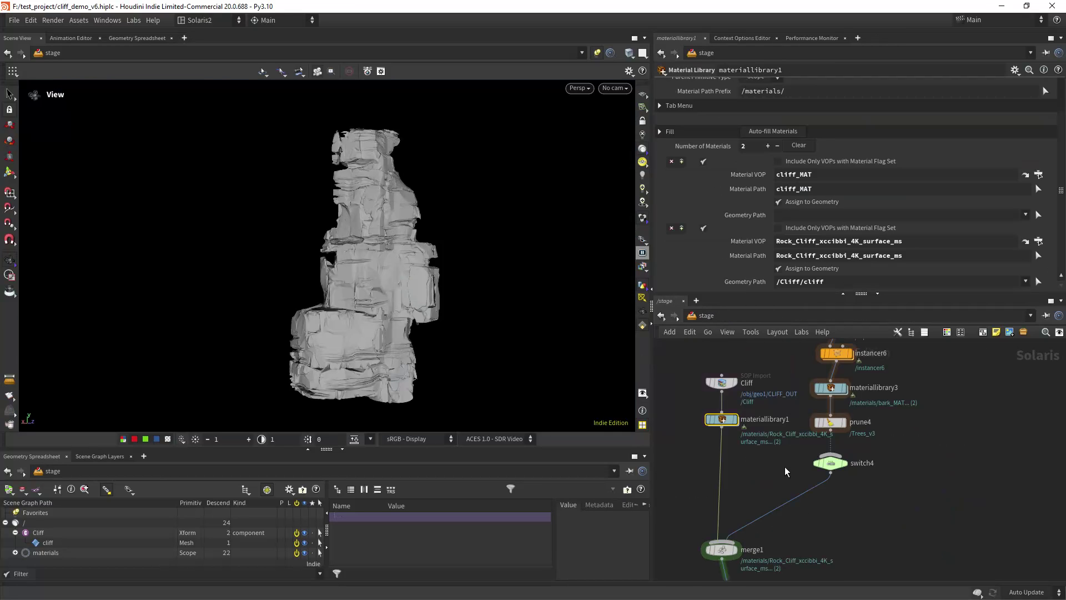
Set Select Input of switch4 to 0 to bring the trees into the scene.
middle_drag(785, 471, 772, 428)
click(817, 418)
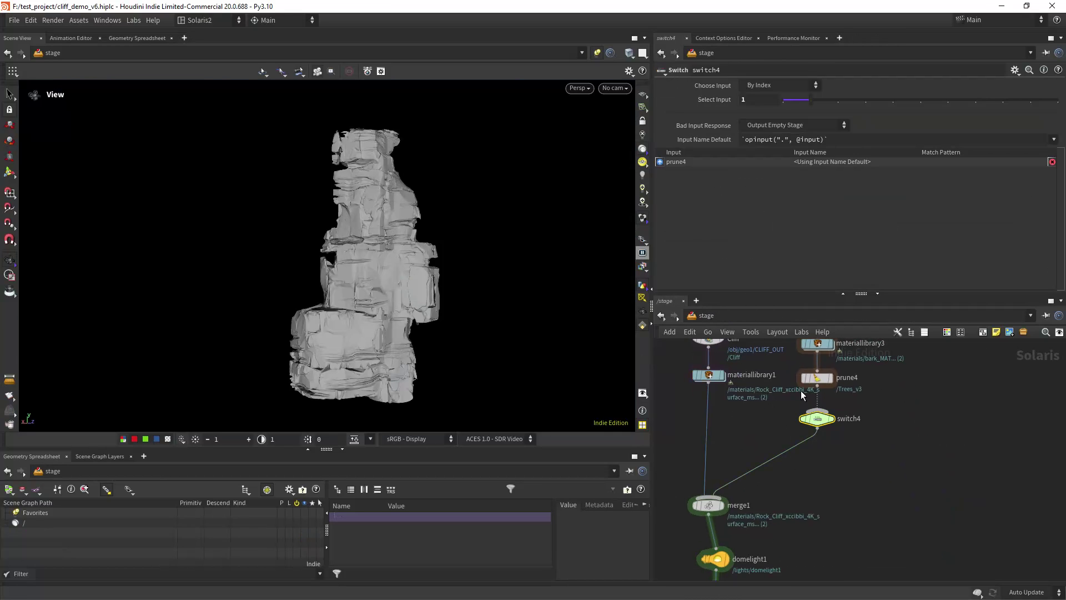
click(783, 113)
Show the karmarendersettings parameters and switch the viewport renderer to Karma XPU.
scroll(755, 408, down, 4)
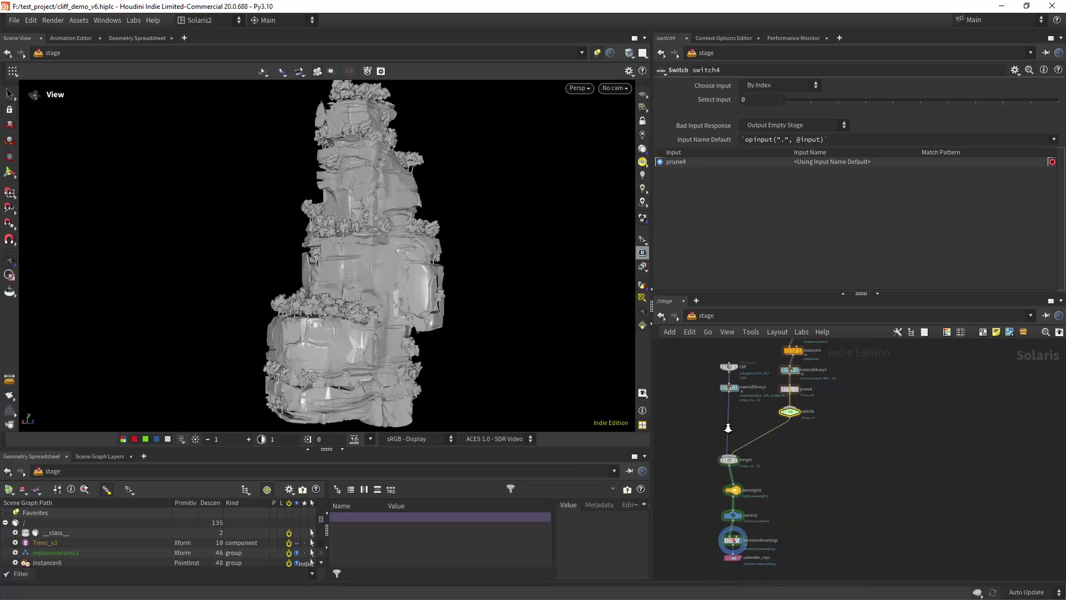
middle_drag(793, 550, 744, 450)
scroll(772, 447, up, 2)
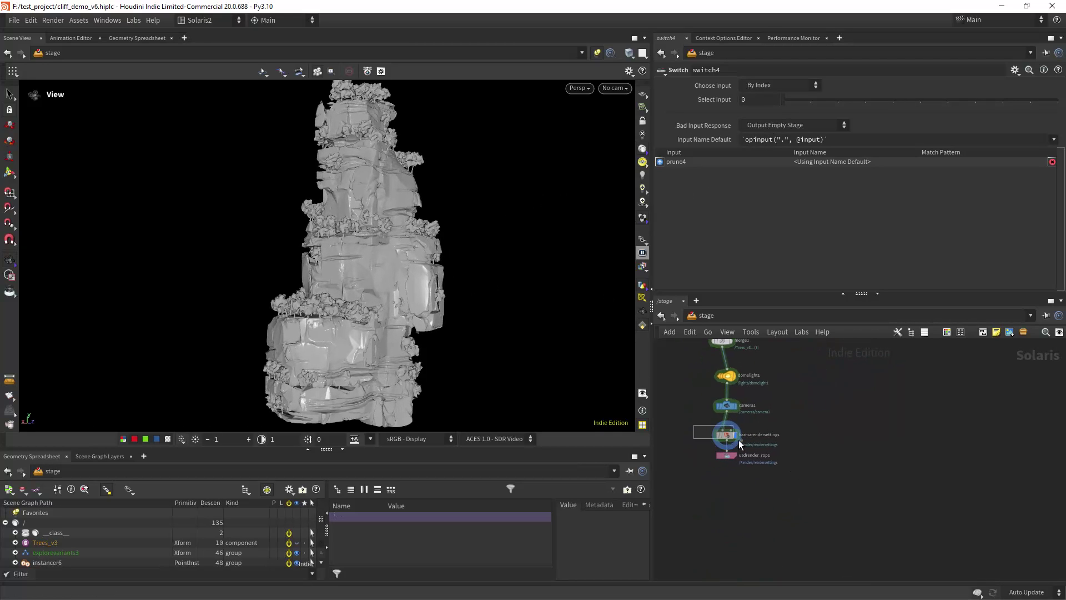
click(763, 446)
click(580, 88)
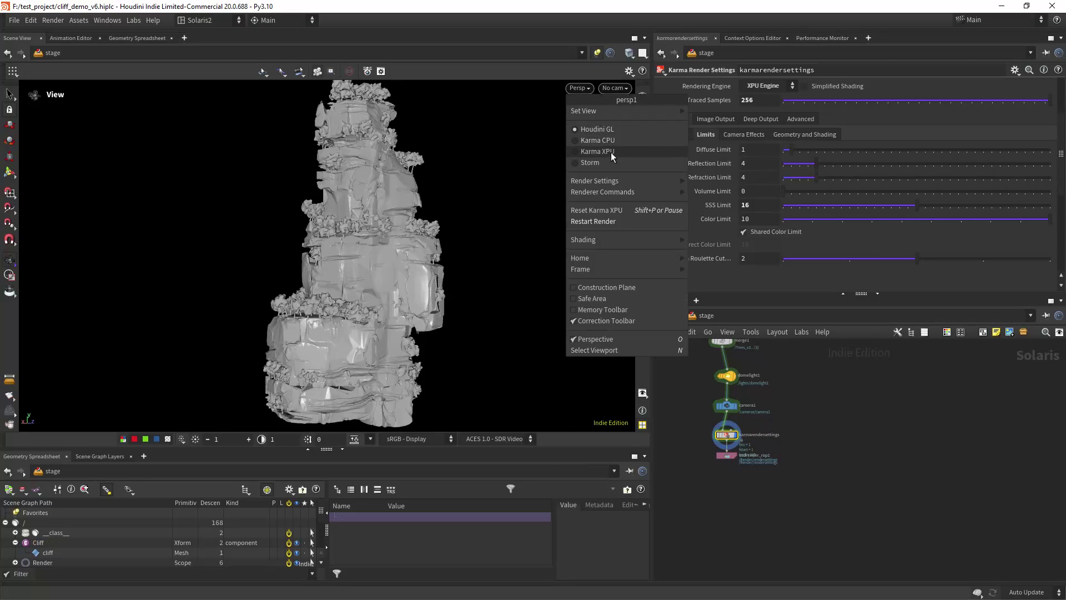
click(594, 152)
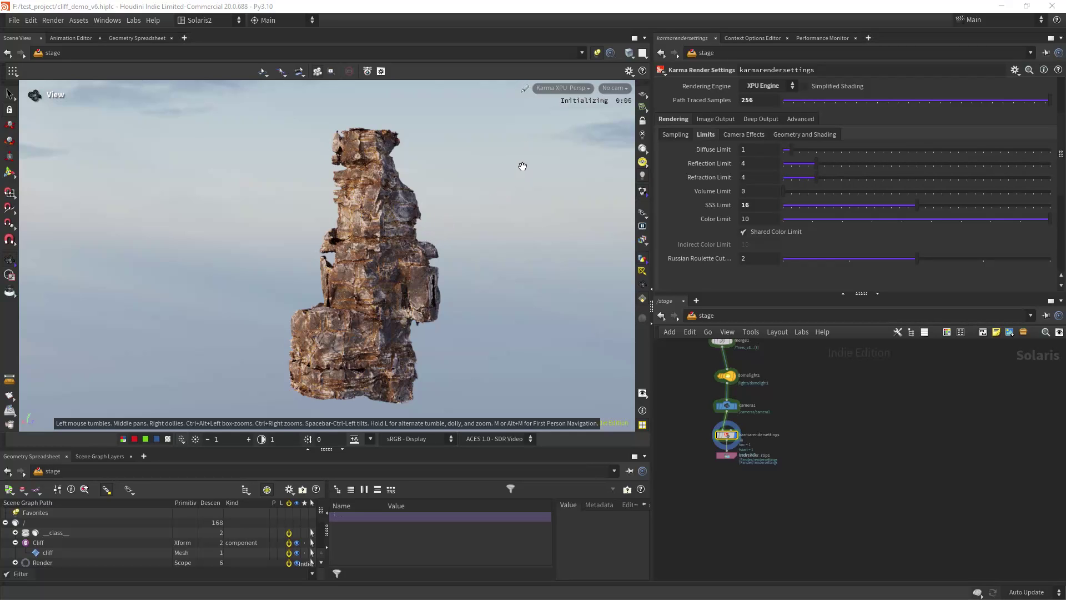
Examine the tree branch of the stage network and the rendered cliff with its trees up close.
middle_drag(797, 363, 782, 453)
middle_drag(829, 400, 823, 425)
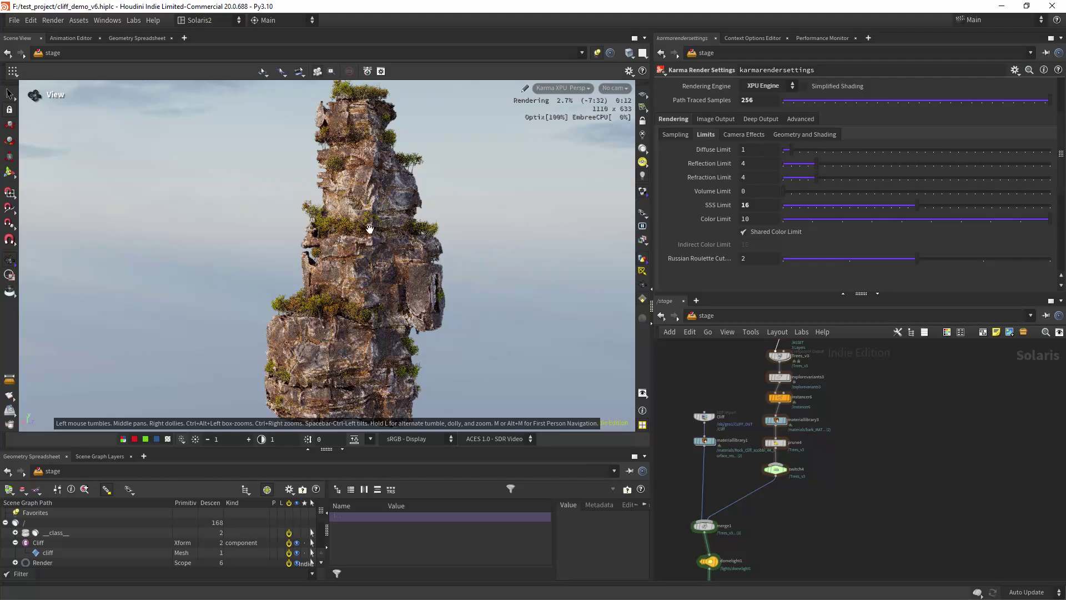
right_drag(353, 254, 421, 224)
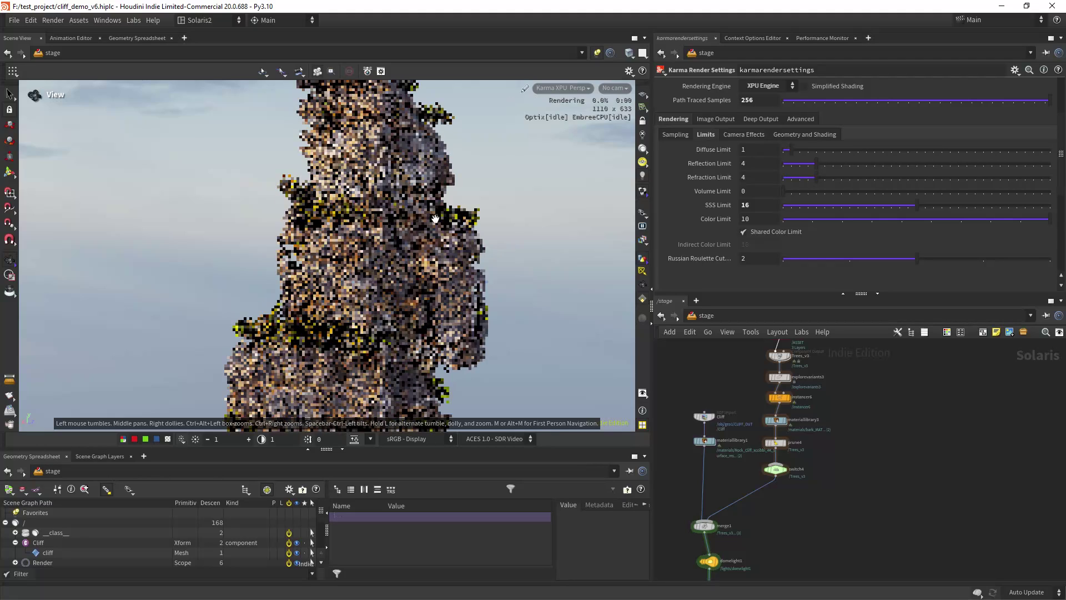
Switch the viewport renderer back to Houdini GL and open the geometry network inside componentgeometry4.
click(562, 89)
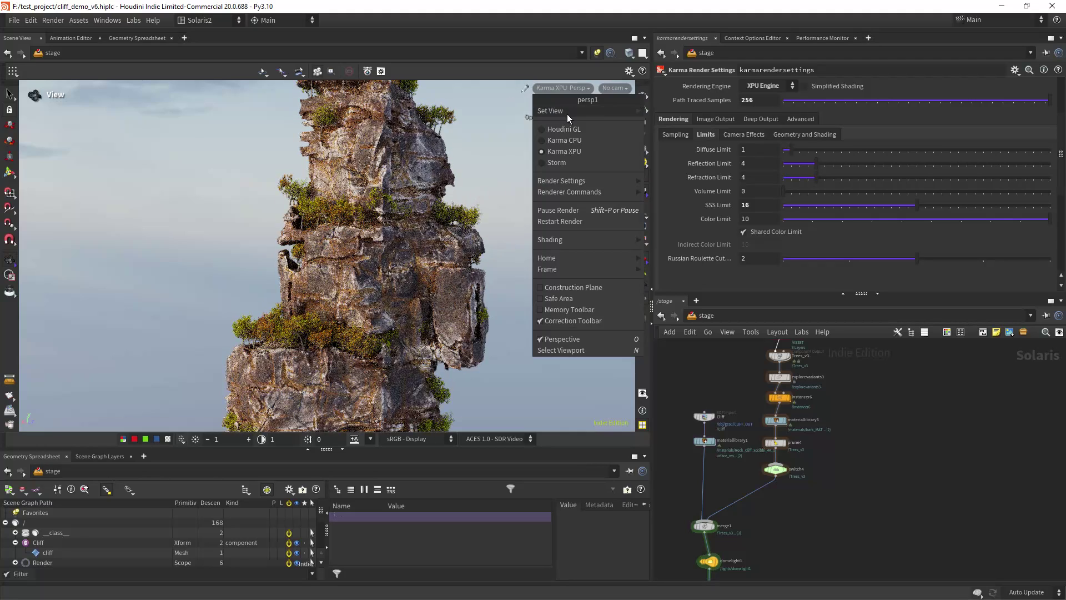
click(564, 129)
scroll(852, 402, up, 3)
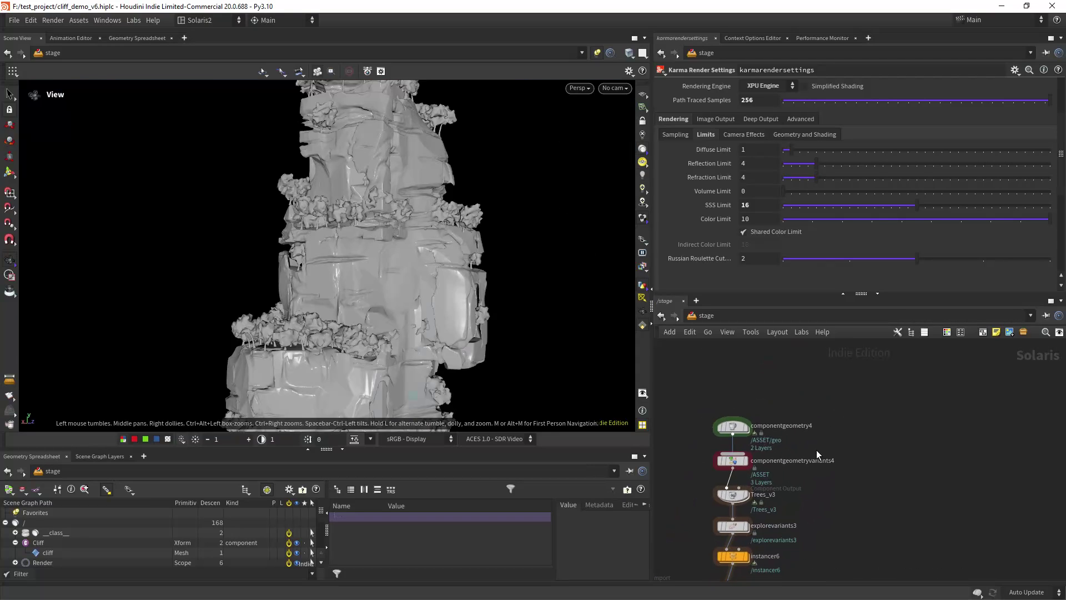
double_click(735, 429)
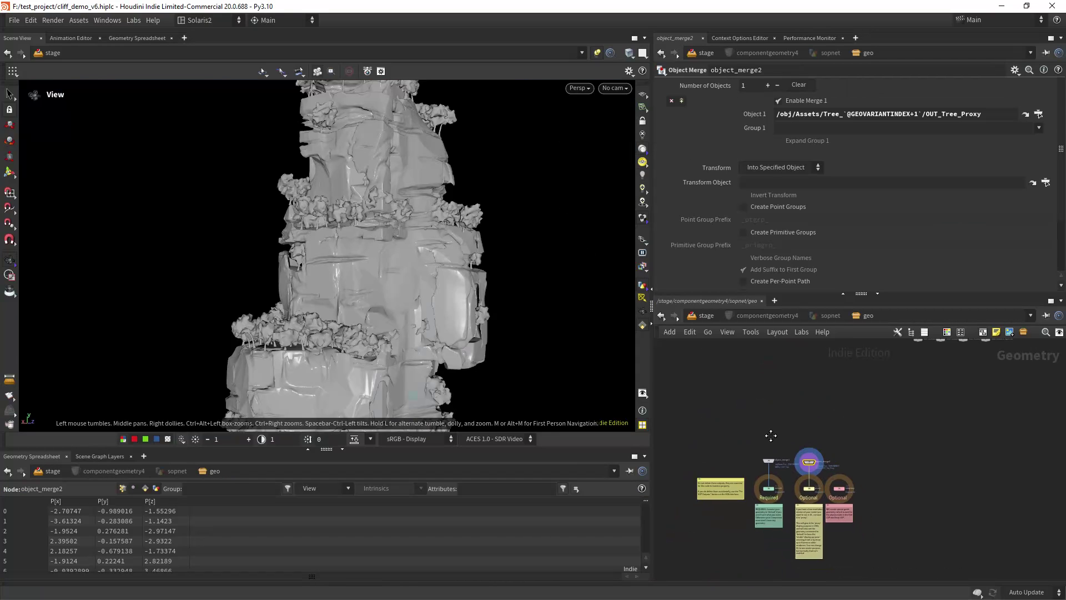
scroll(772, 421, up, 5)
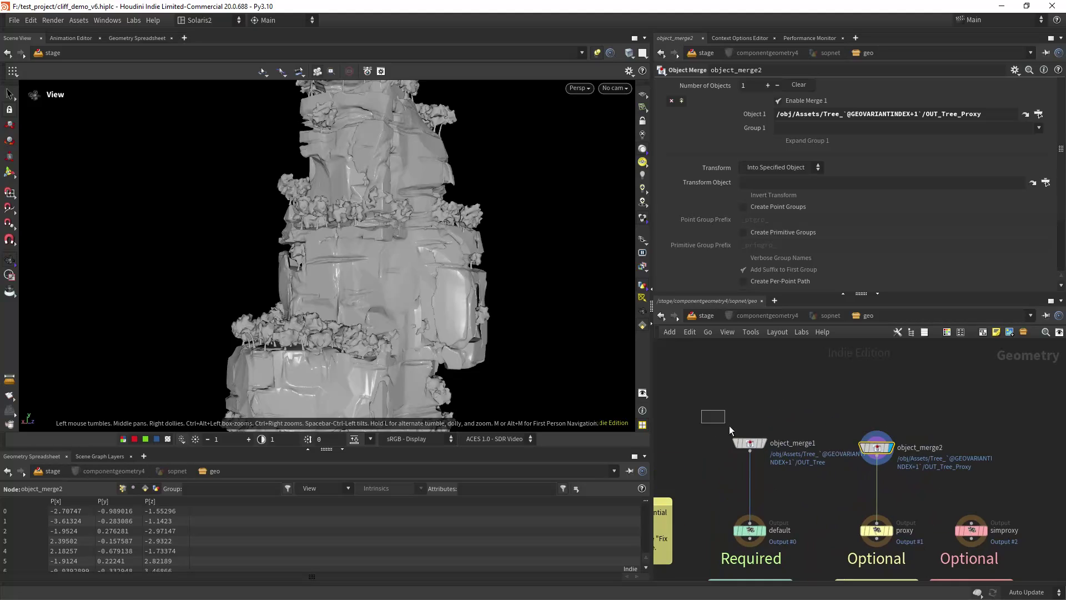
Compare the object paths of object_merge1 and object_merge2, which feed the default and proxy outputs.
drag(728, 425, 782, 464)
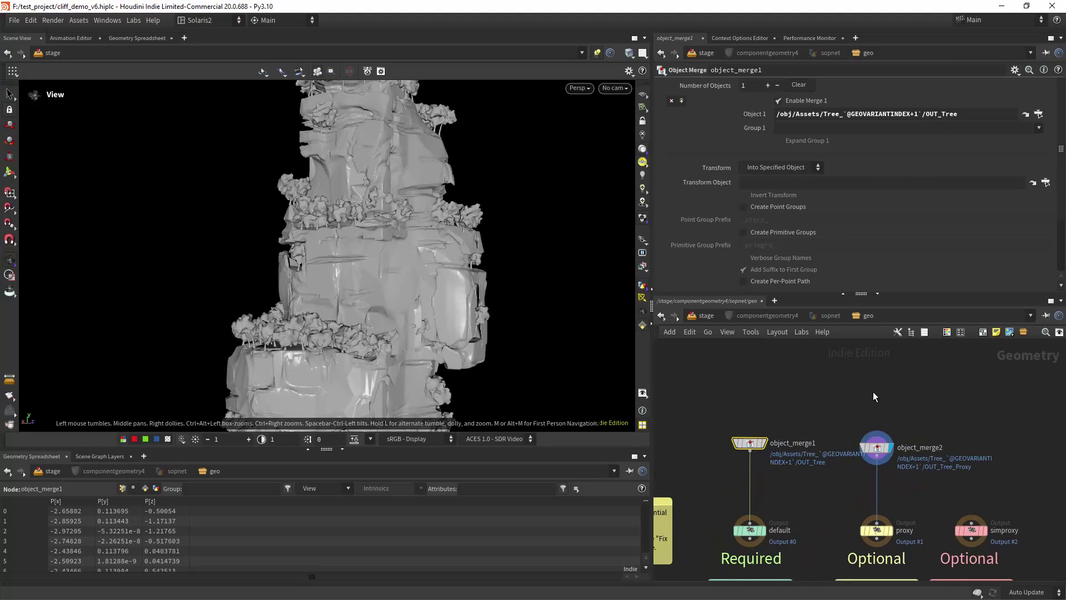
click(880, 441)
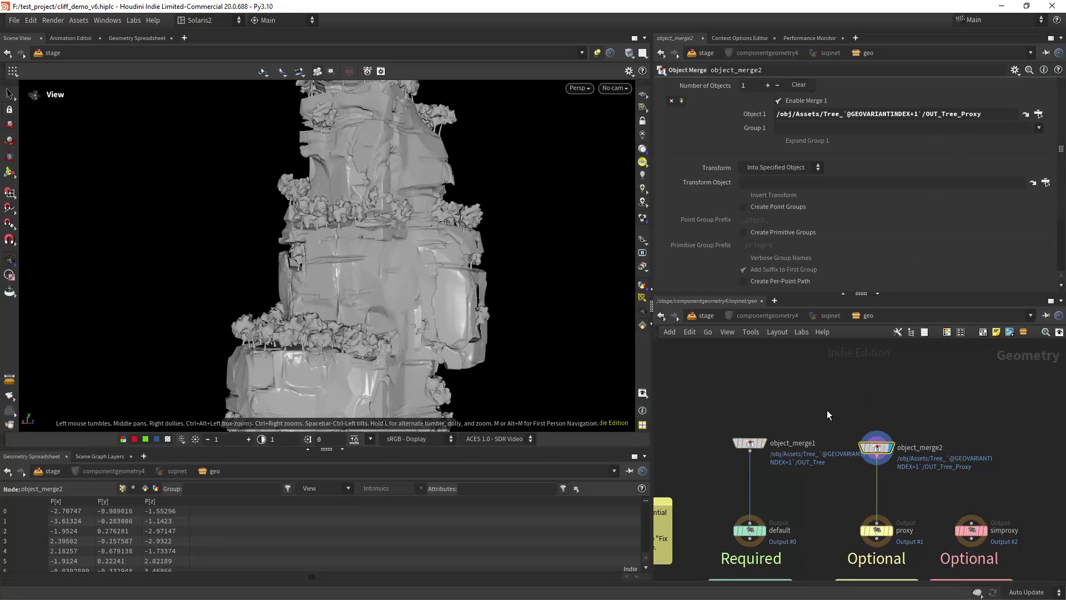
middle_drag(827, 410, 830, 378)
drag(753, 437, 763, 409)
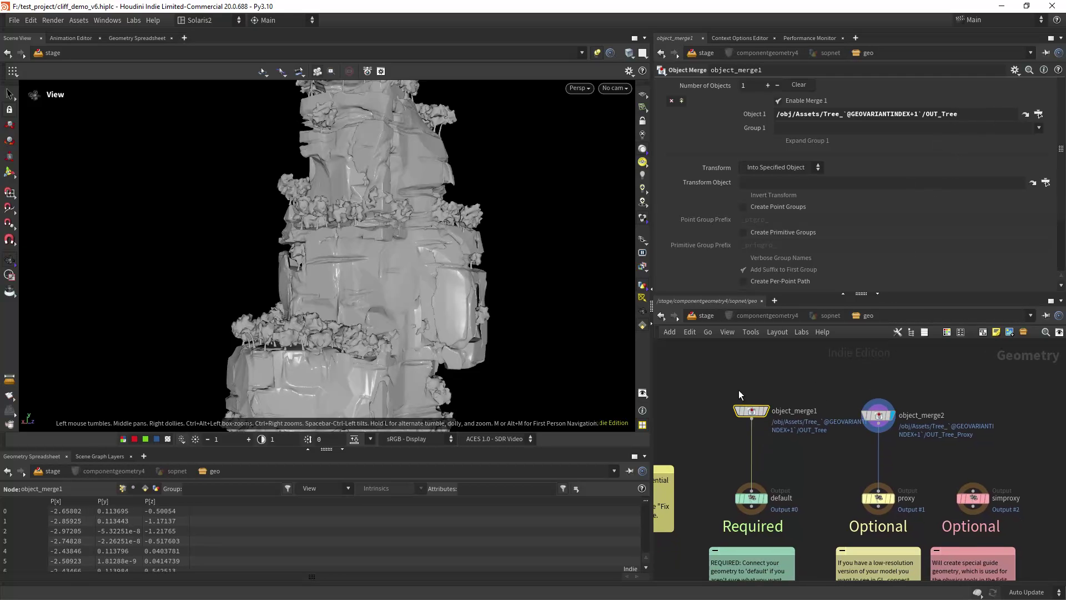
Review the GEOVARIANTINDEX expression in object_merge1's object path and return to the stage network.
scroll(739, 395, down, 3)
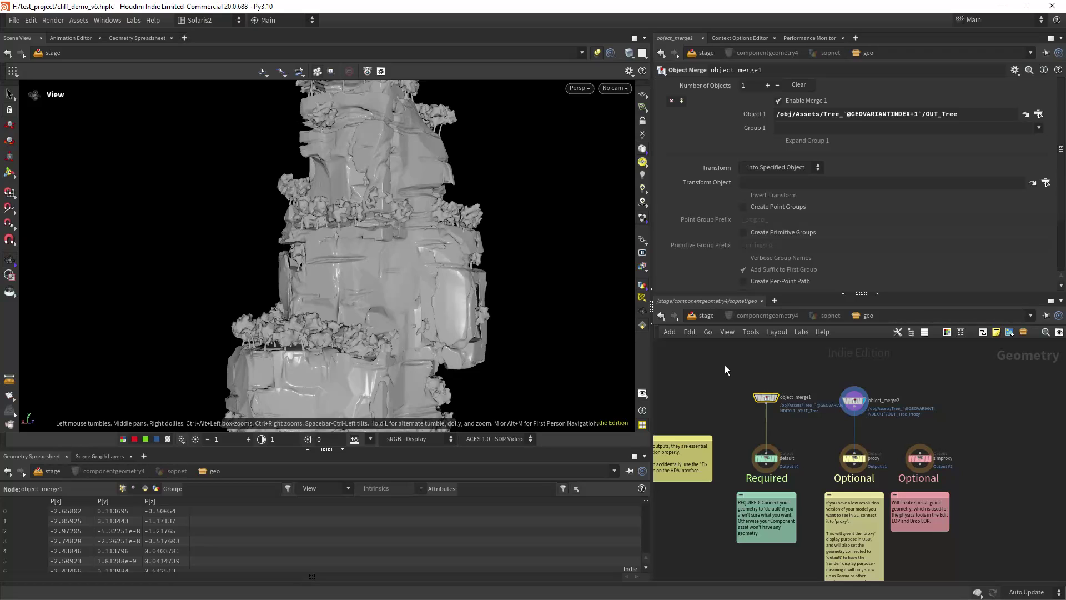
scroll(718, 362, up, 2)
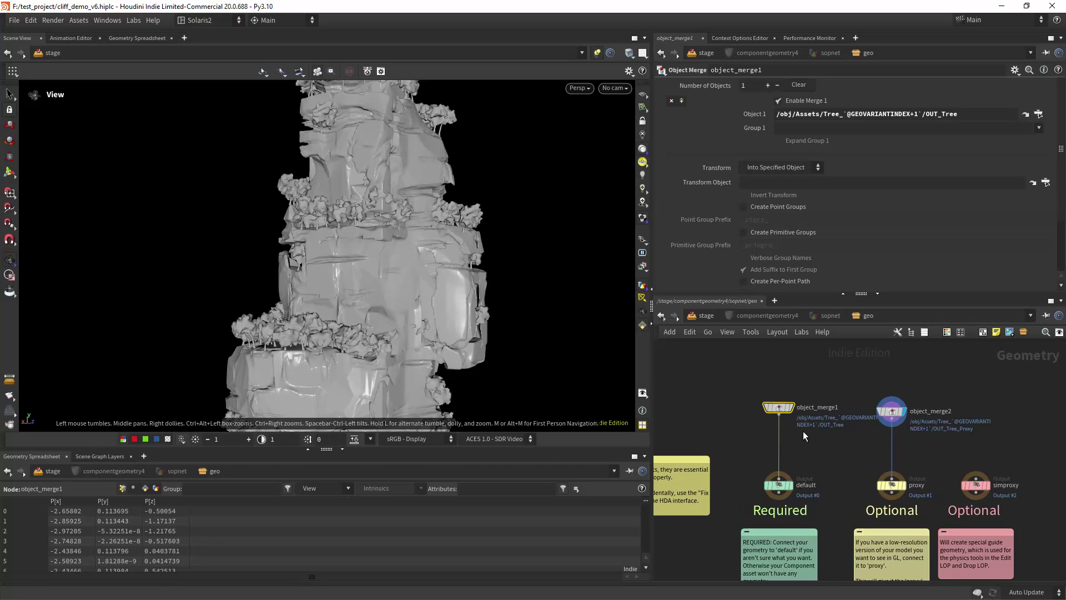
scroll(761, 361, up, 2)
scroll(775, 364, down, 3)
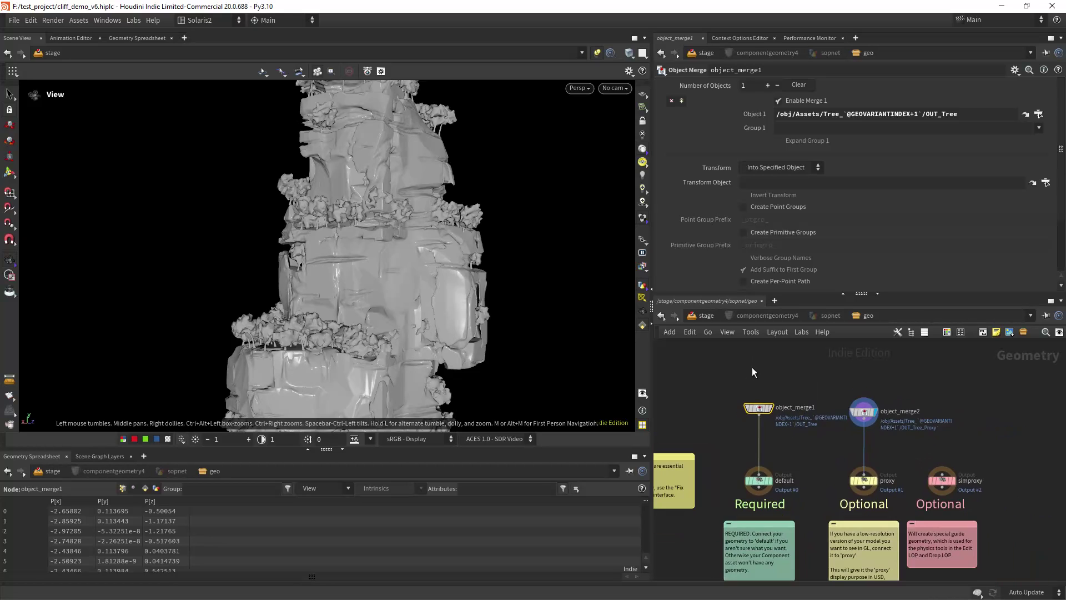
drag(861, 118, 898, 119)
click(705, 317)
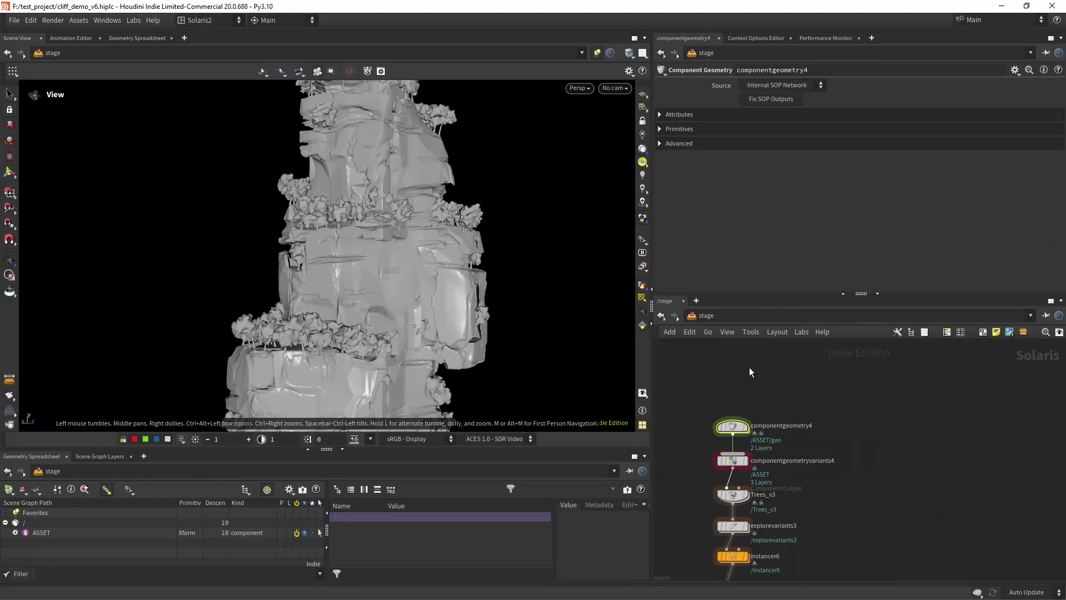
Display componentgeometryvariants4 and check its number of variants.
click(731, 407)
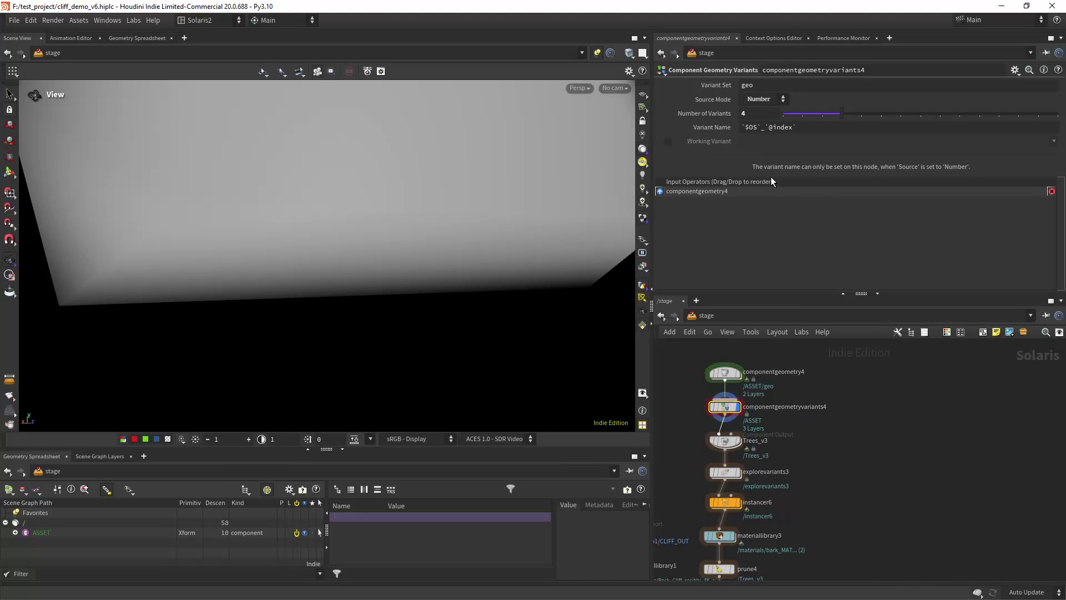
click(756, 113)
middle_drag(788, 449, 802, 402)
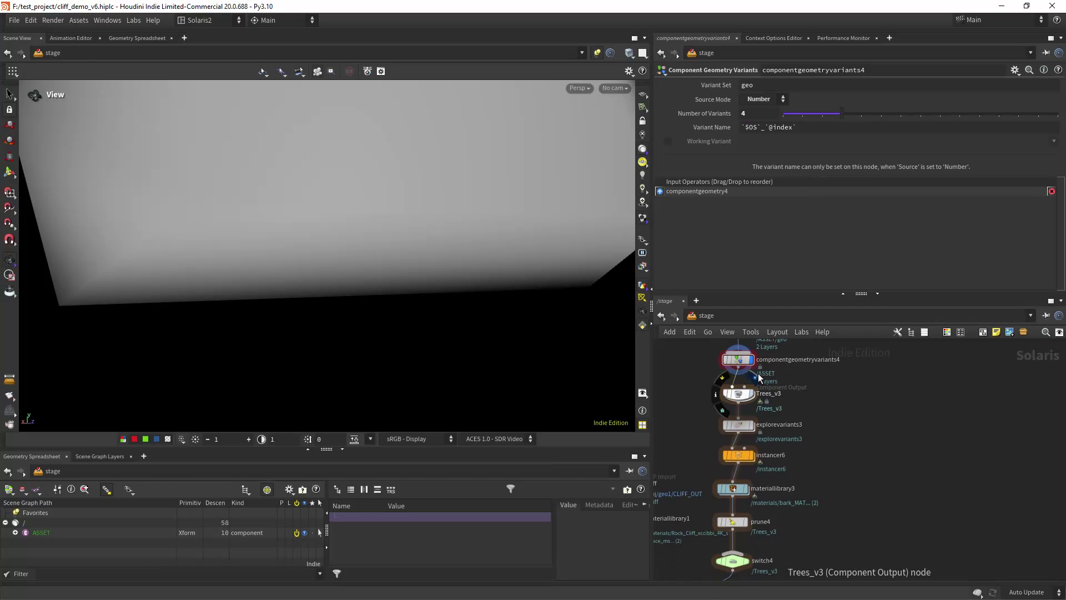
Review the Trees_v3 component output settings and display explorevariants3 with the whole tree in view.
click(749, 392)
click(745, 392)
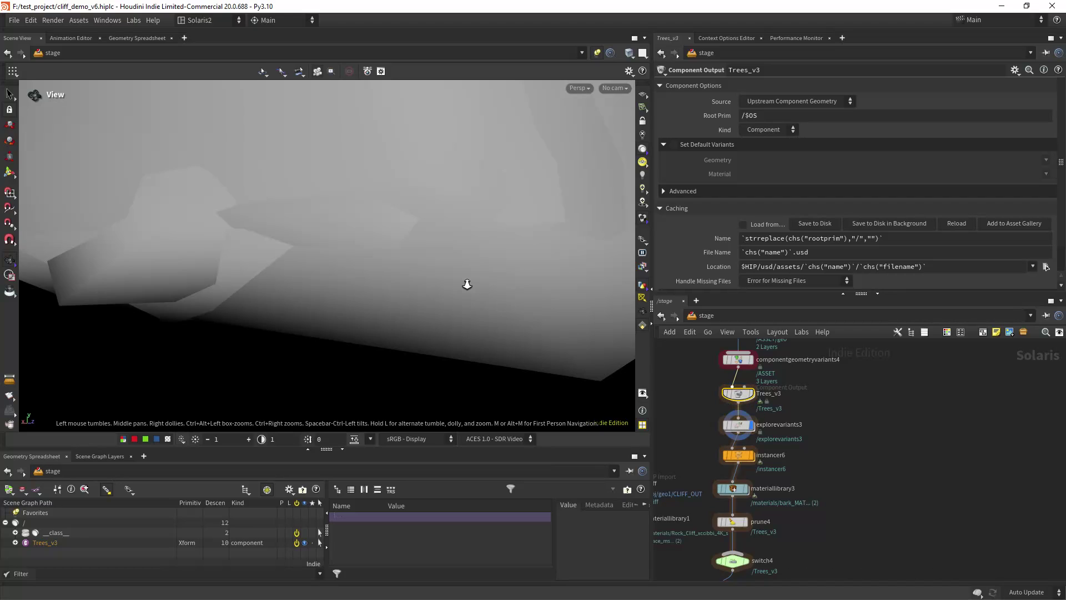
scroll(464, 281, down, 8)
middle_drag(809, 441, 816, 391)
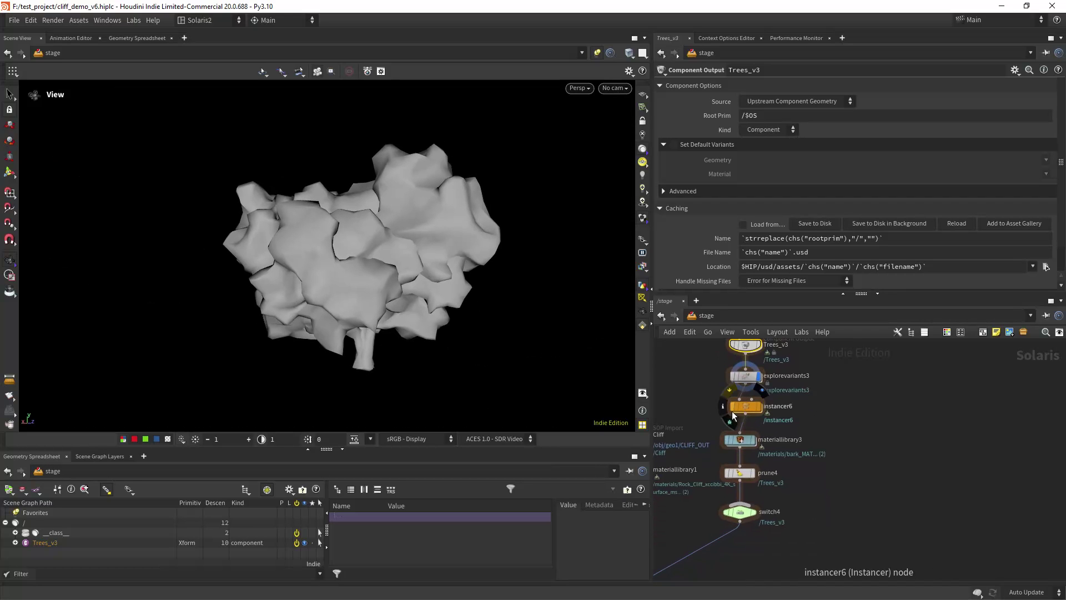
Set the stage display to instancer6 and to prune4 to view the instanced trees on their own.
click(759, 406)
right_drag(528, 310, 556, 364)
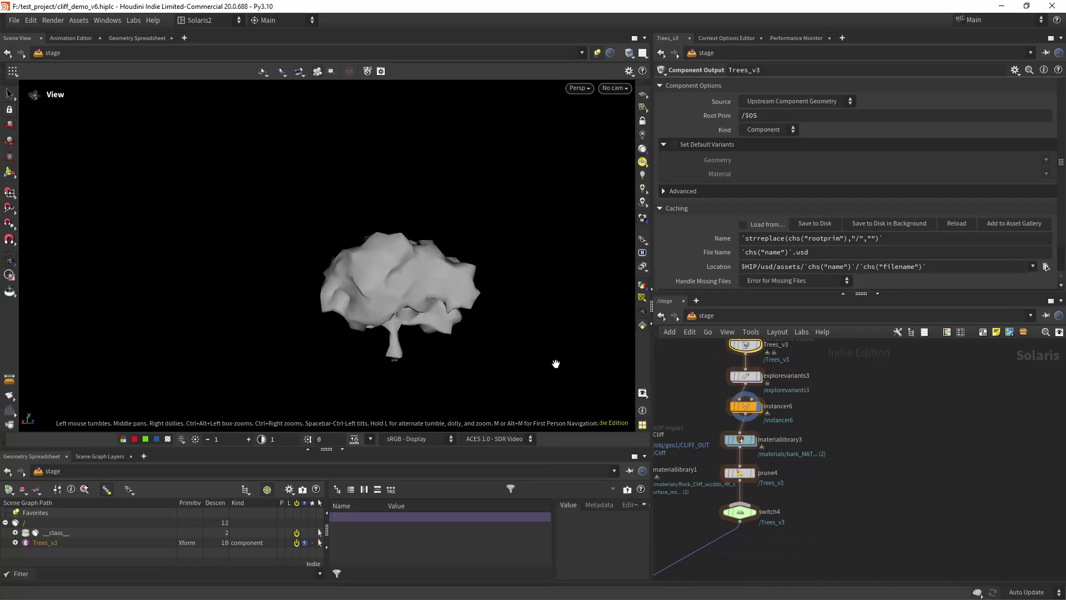
click(755, 461)
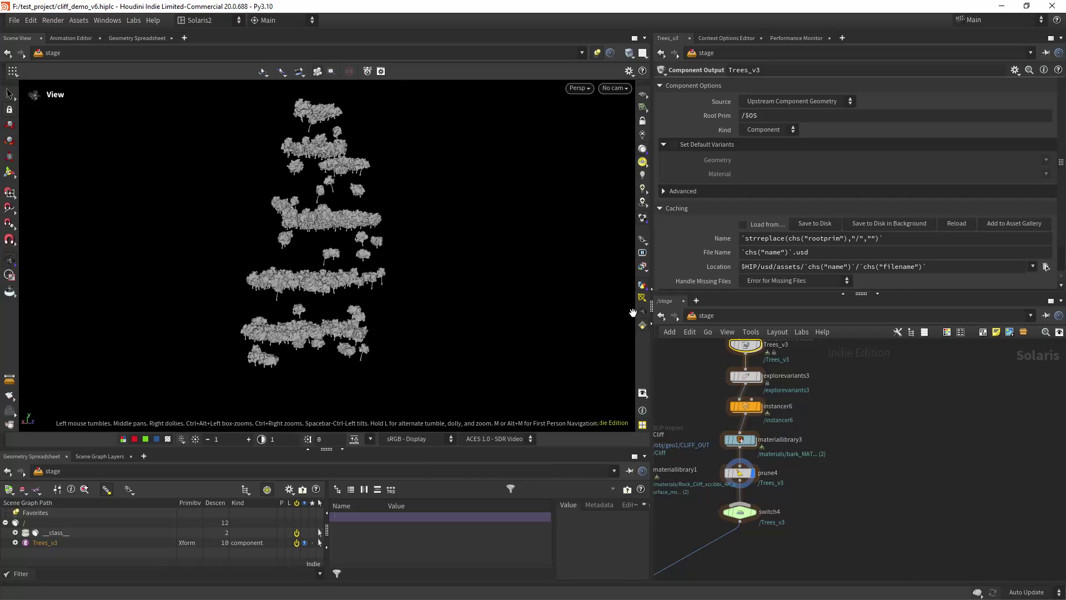
Open the network inside instancer6 and display the imported cliff through unpackusd1 and attribdelete1.
double_click(744, 409)
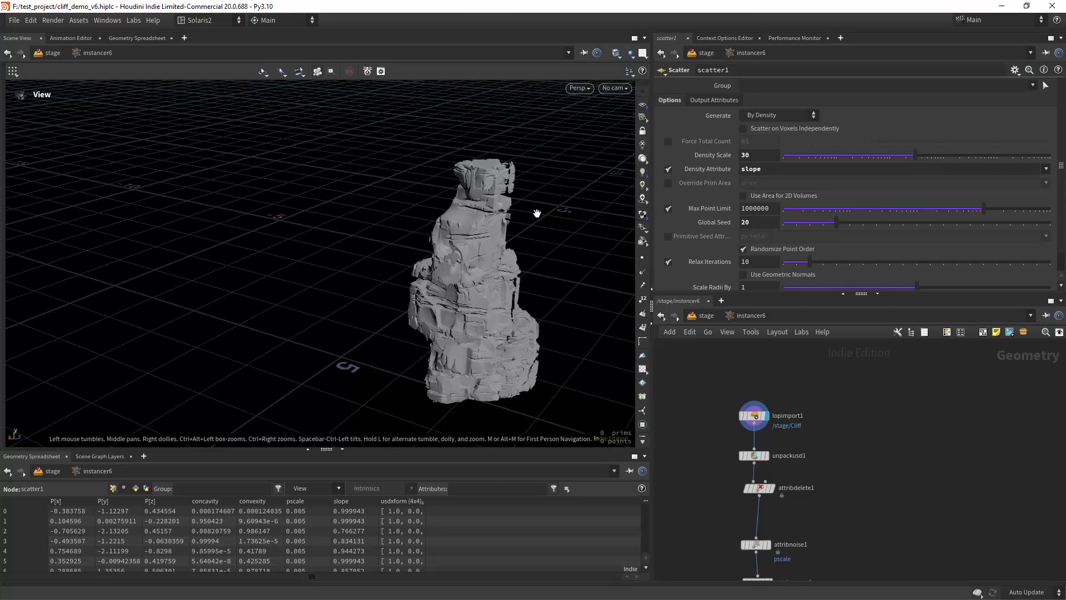
drag(538, 212, 513, 296)
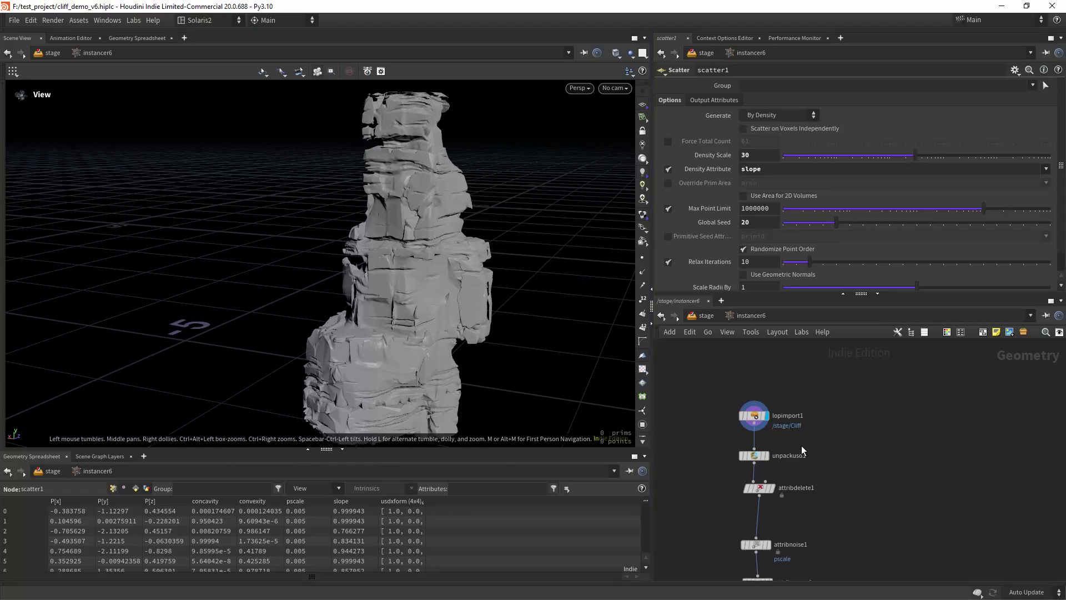
middle_drag(801, 449, 777, 392)
click(758, 404)
click(750, 421)
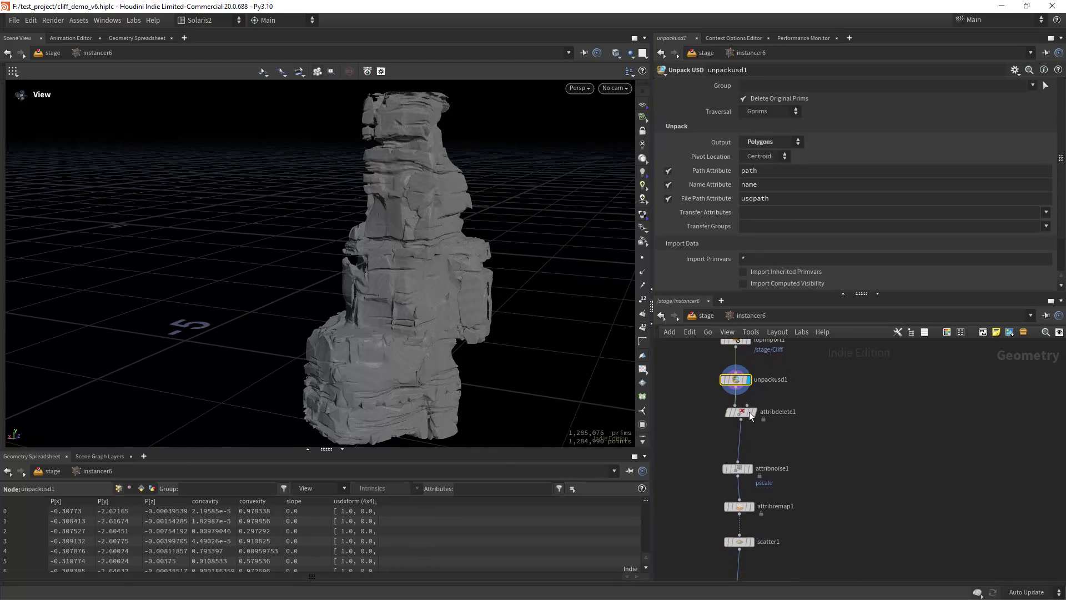
click(758, 403)
middle_drag(762, 463, 756, 409)
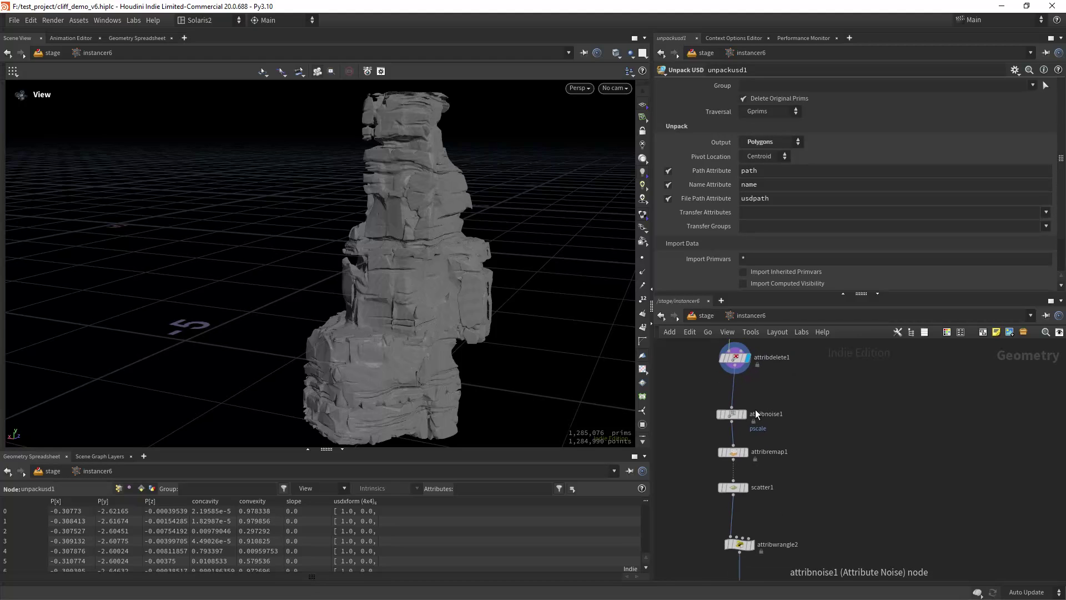
Display attribnoise1 and review its pscale noise range and post-process maximum.
click(749, 397)
click(738, 415)
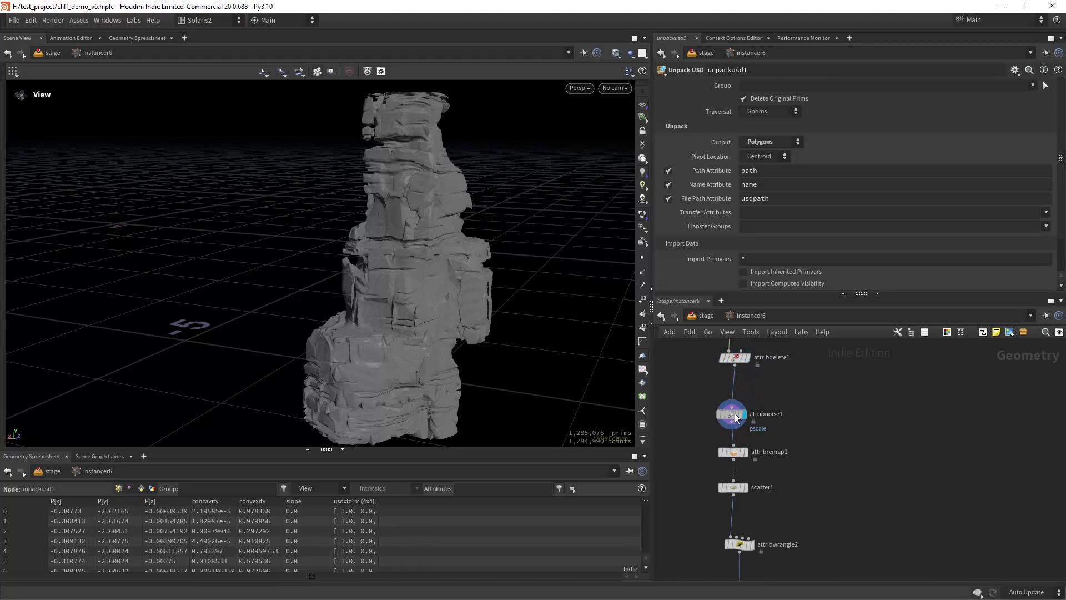
middle_drag(823, 449, 792, 390)
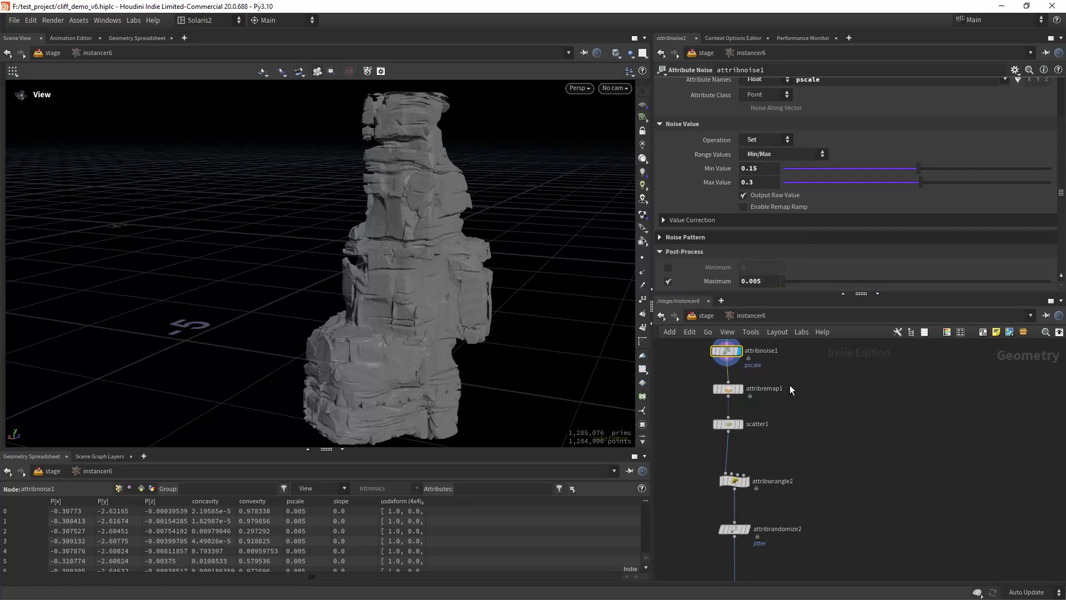
click(774, 281)
Review the slope remapping in attribremap1 and display scatter1 with its slope-based density settings.
click(735, 390)
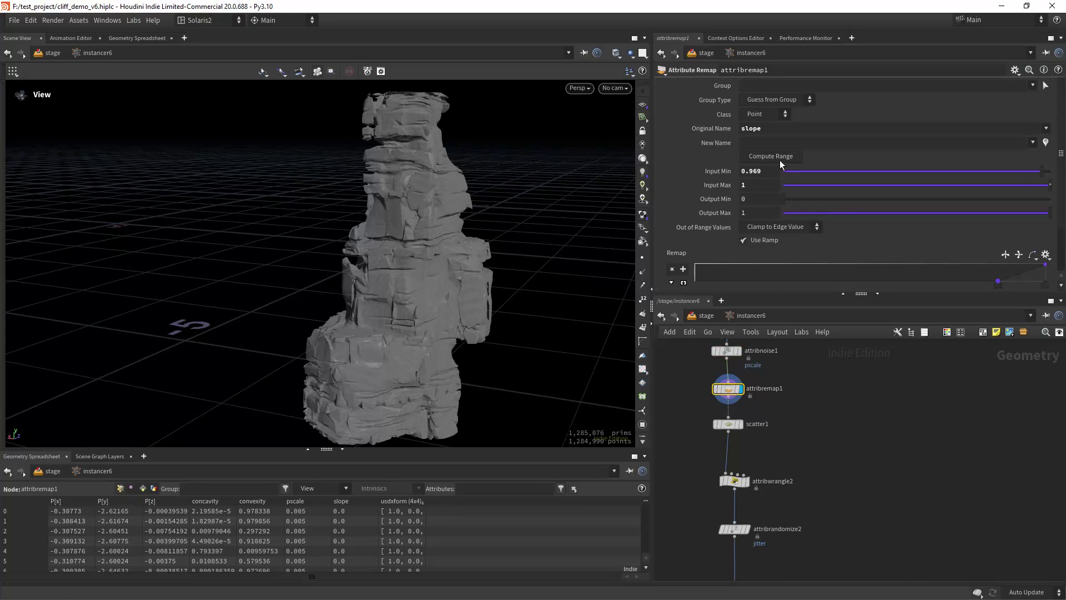
click(766, 132)
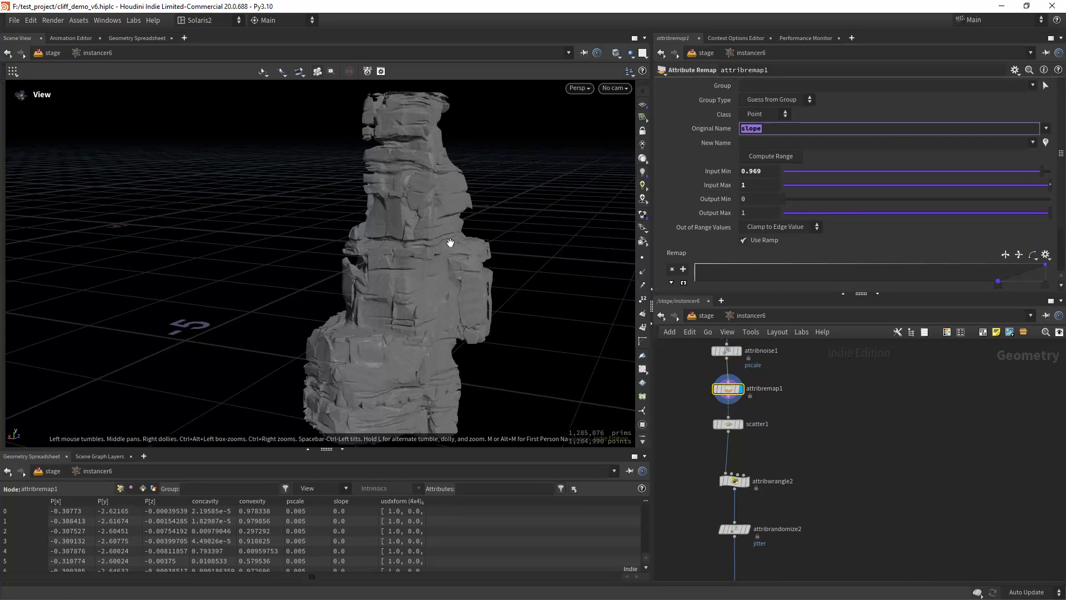
drag(450, 243, 497, 222)
click(740, 424)
click(727, 423)
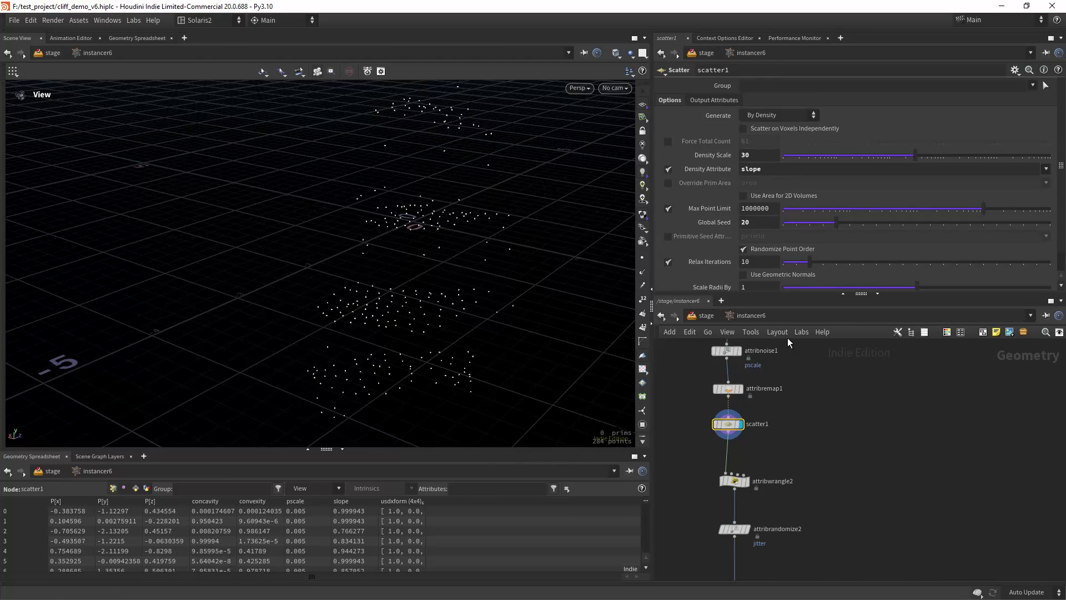
Display attribwrangle2 and review its random orientation VEX code and Angle Variance parameter.
scroll(777, 366, down, 4)
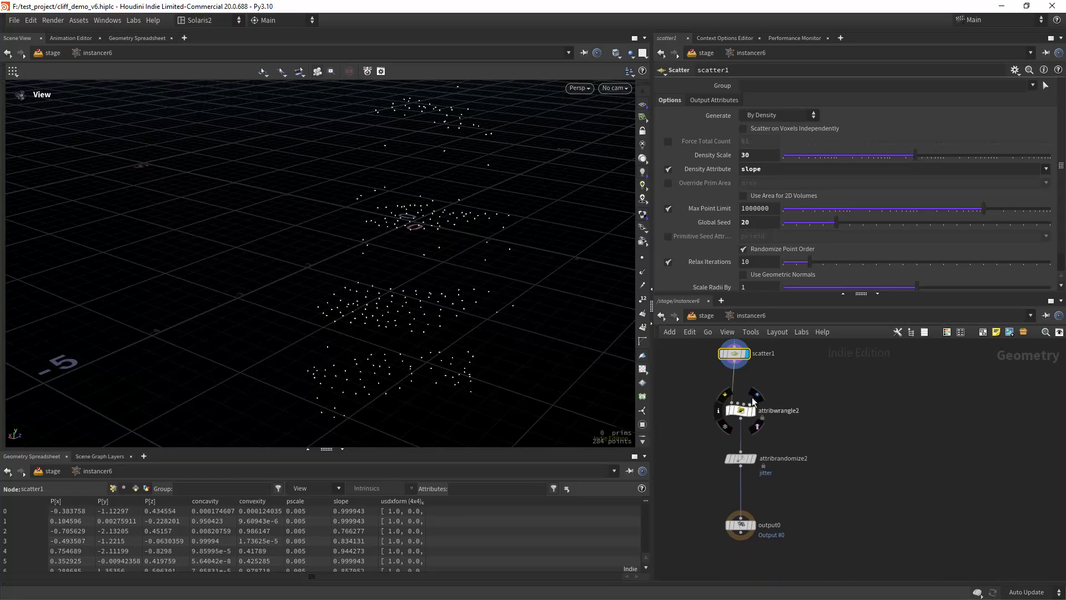
click(756, 396)
click(741, 410)
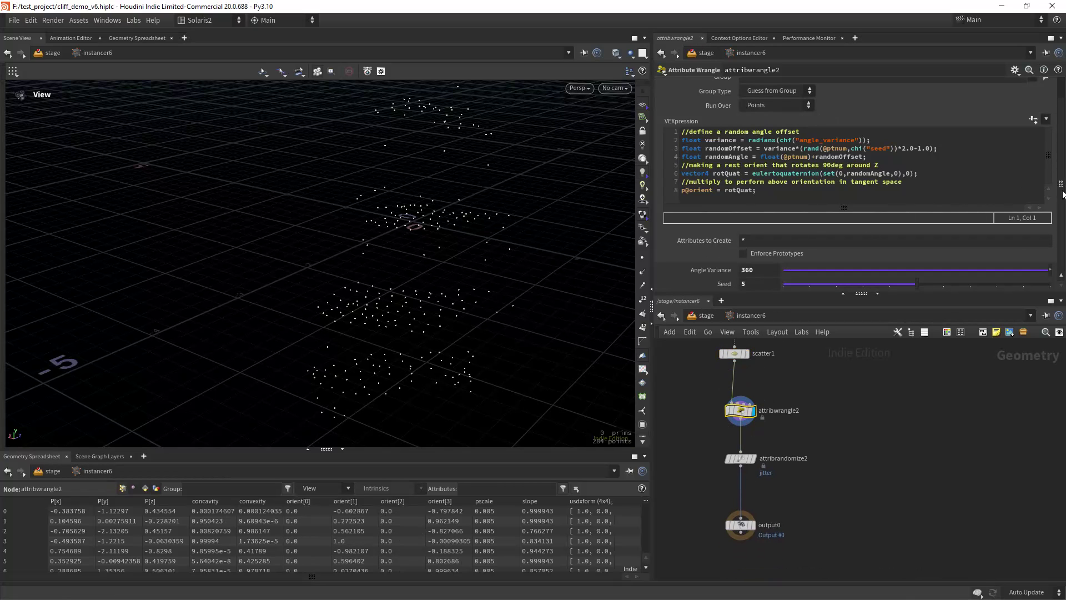
drag(1065, 157, 1061, 185)
click(757, 271)
Display attribrandomize2 and check the minimum and maximum values of its jitter attribute.
middle_drag(785, 457, 793, 401)
click(750, 415)
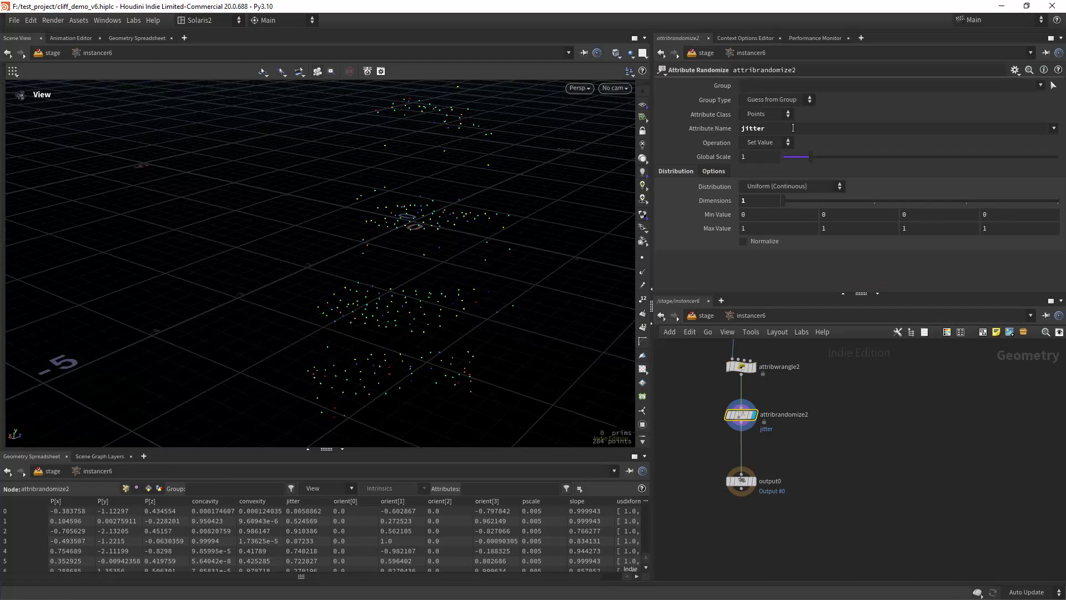
click(749, 217)
key(Tab)
Return to the stage network and open the leaves_MAT material inside materiallibrary3.
click(704, 316)
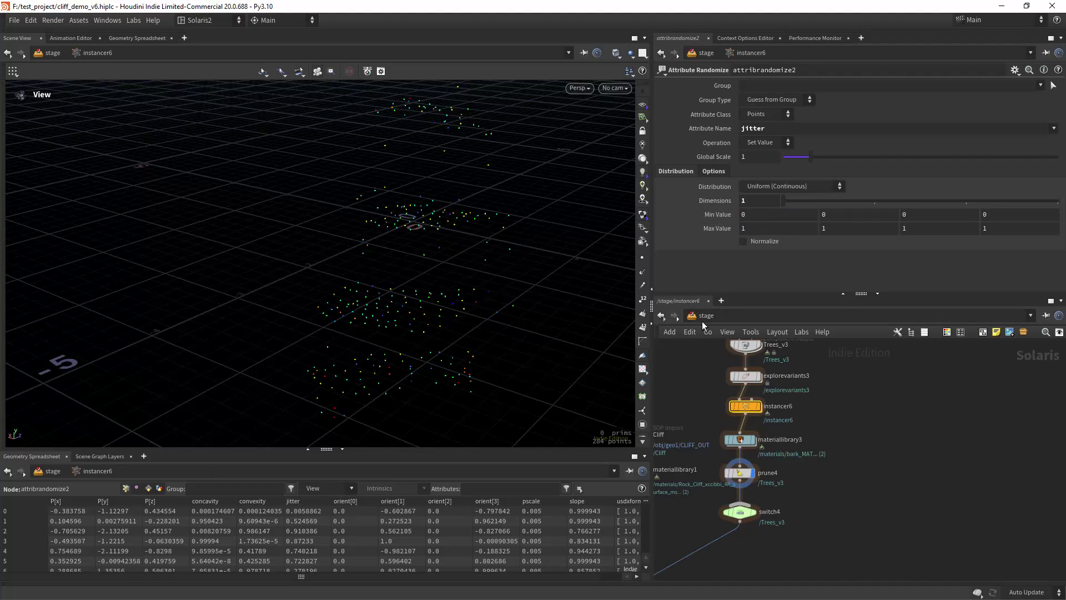
scroll(708, 380, down, 2)
middle_drag(700, 395, 718, 368)
scroll(706, 368, up, 3)
scroll(705, 367, down, 1)
scroll(717, 367, down, 3)
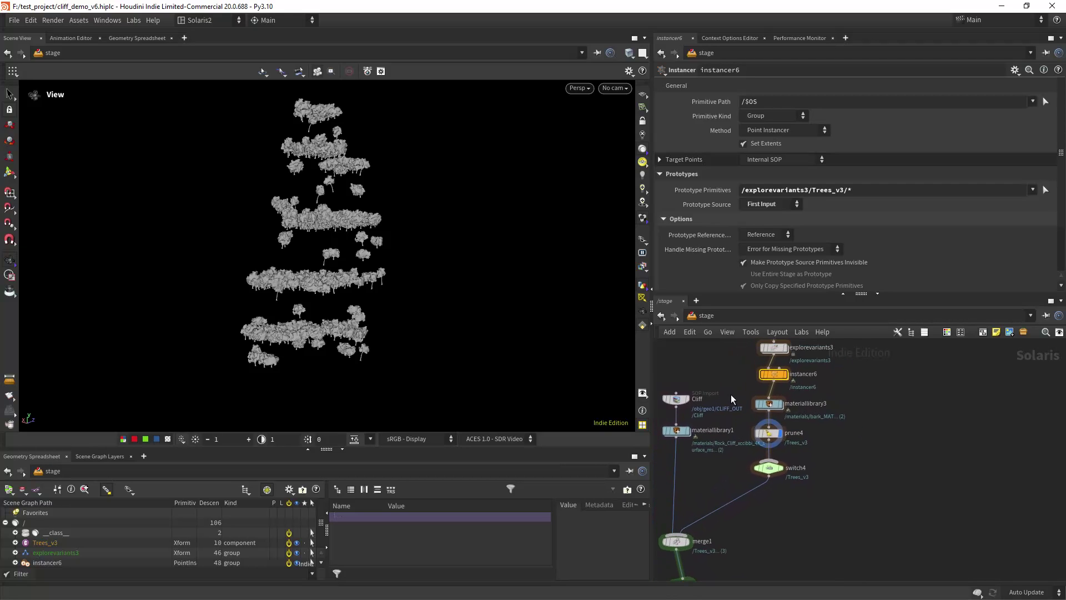
double_click(770, 403)
double_click(785, 472)
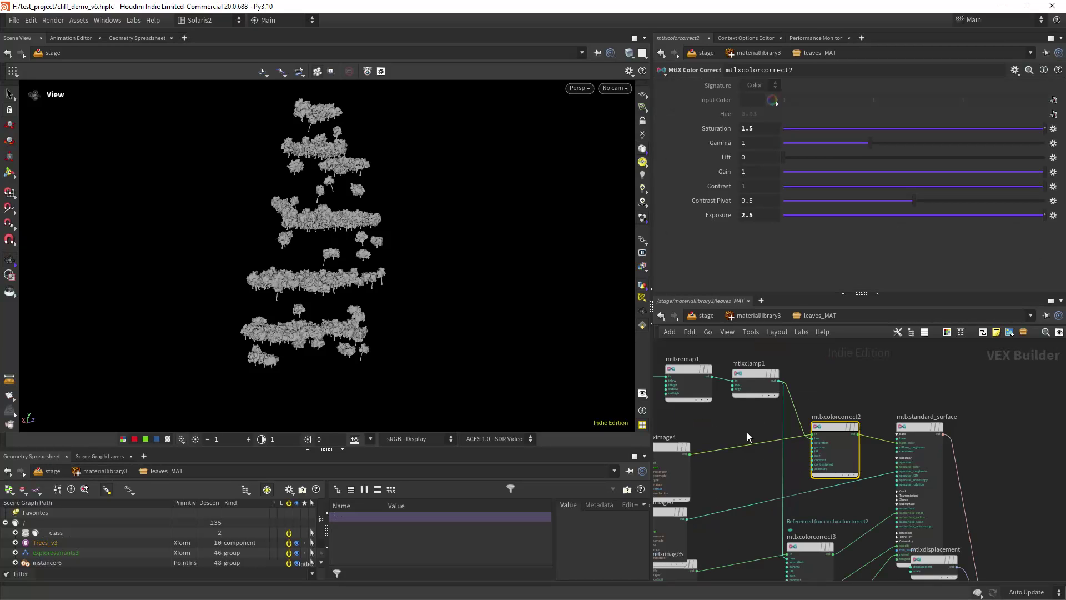
Follow the jitter attribute through mtlxgeompropvalue1, mtlxremap1 and mtlxclamp1, checking the remap's Outlow value.
click(750, 401)
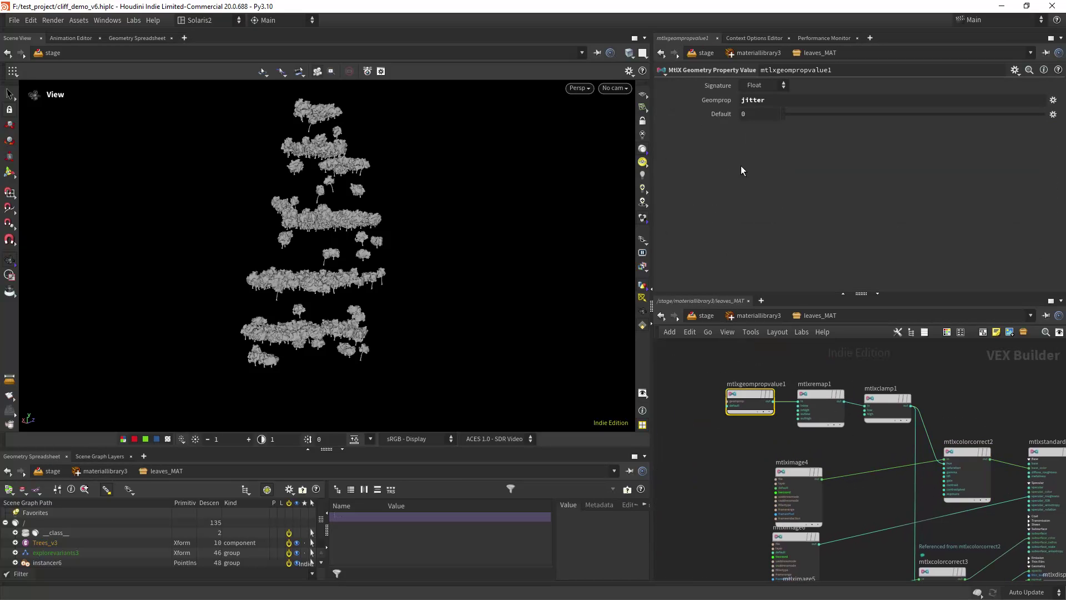
middle_drag(746, 450, 693, 457)
click(753, 425)
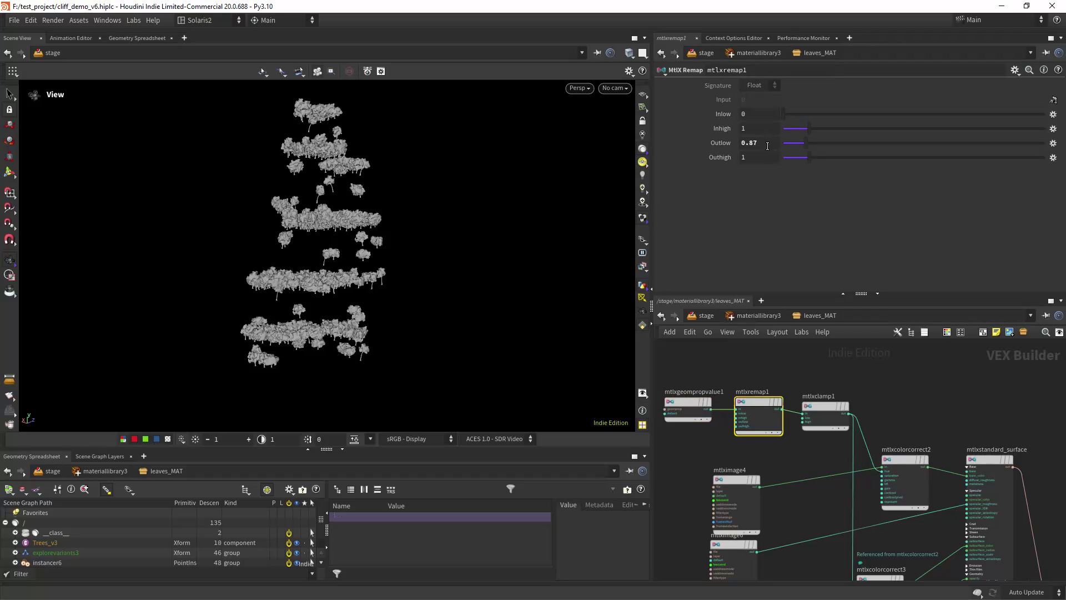
double_click(759, 143)
click(826, 411)
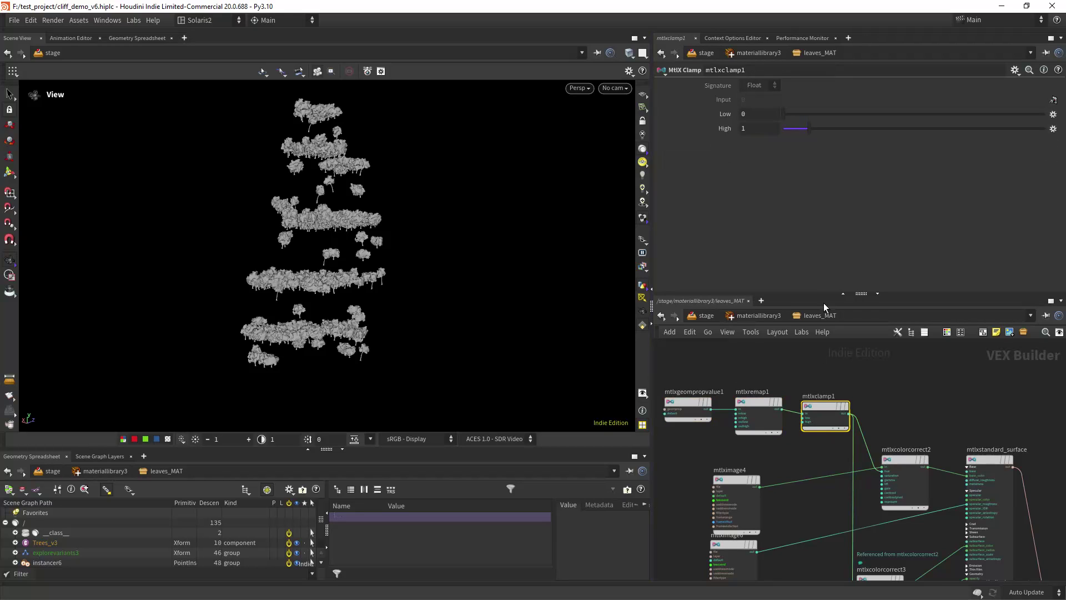
Examine mtlxcolorcorrect2's parameters and how both color correct nodes and the image textures feed the leaves' standard surface.
middle_drag(897, 407, 800, 390)
click(804, 444)
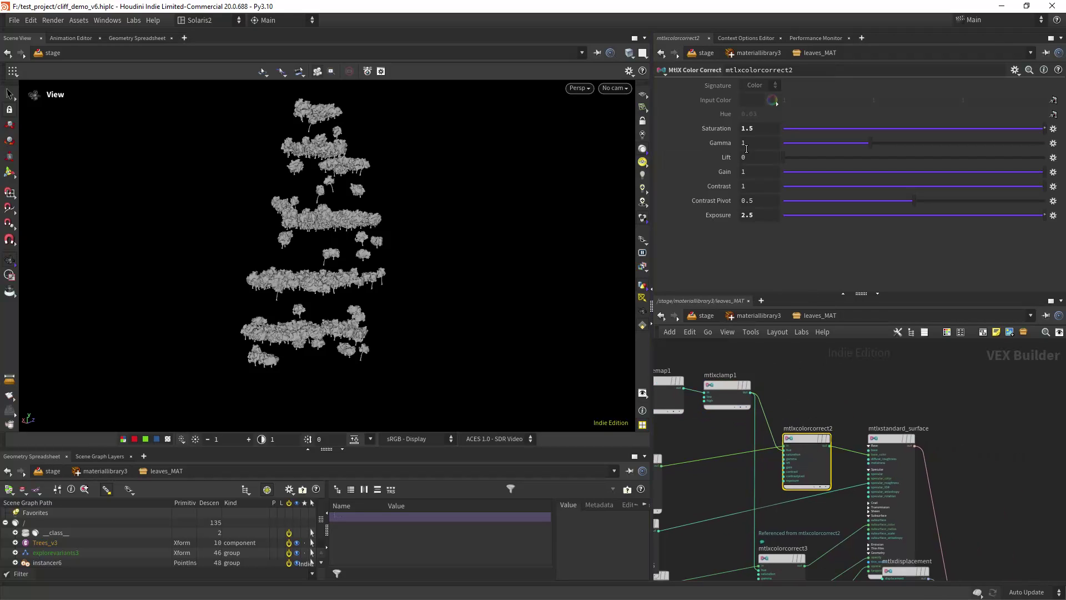
scroll(798, 386, up, 3)
scroll(802, 408, down, 5)
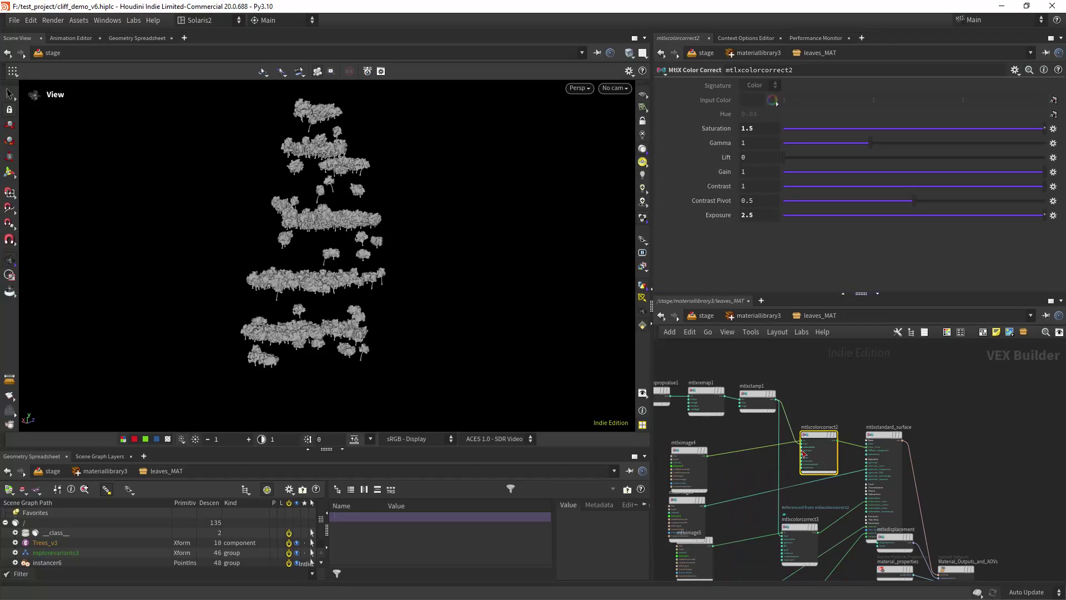
scroll(785, 395, up, 3)
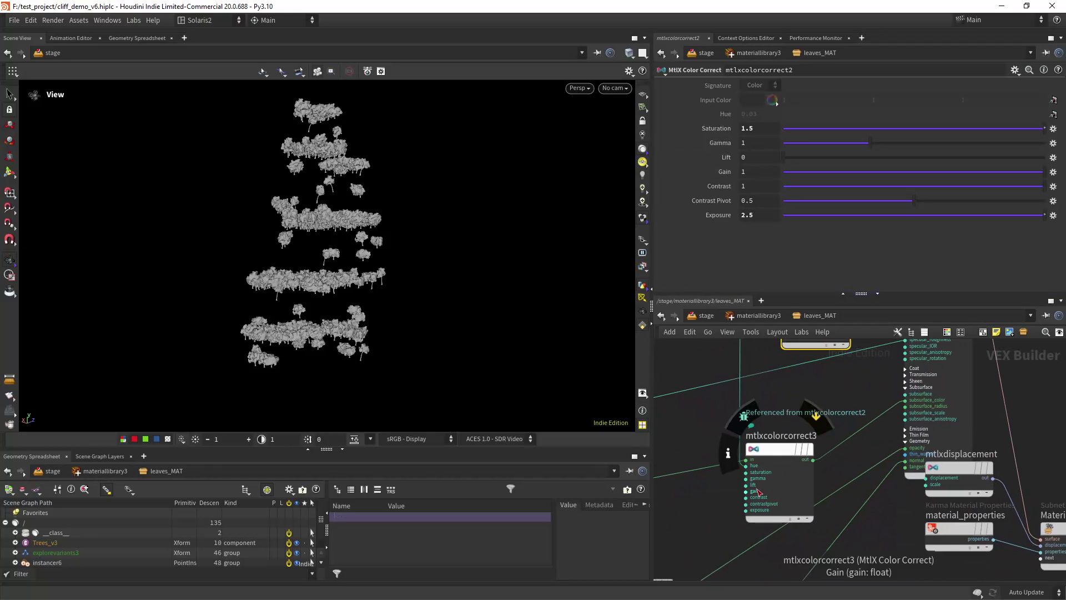
scroll(760, 495, down, 5)
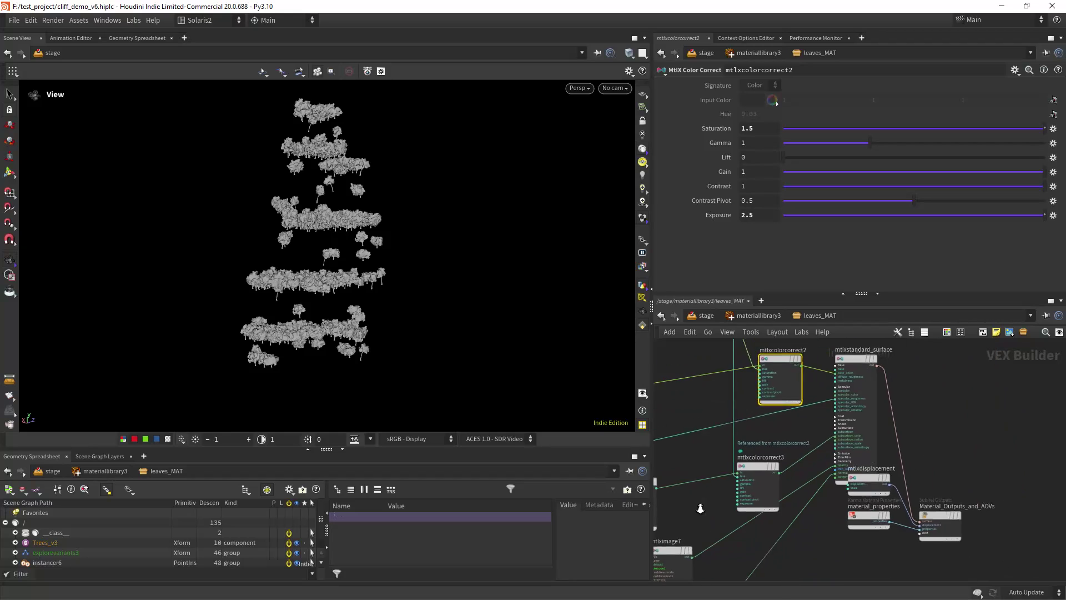
scroll(736, 436, up, 2)
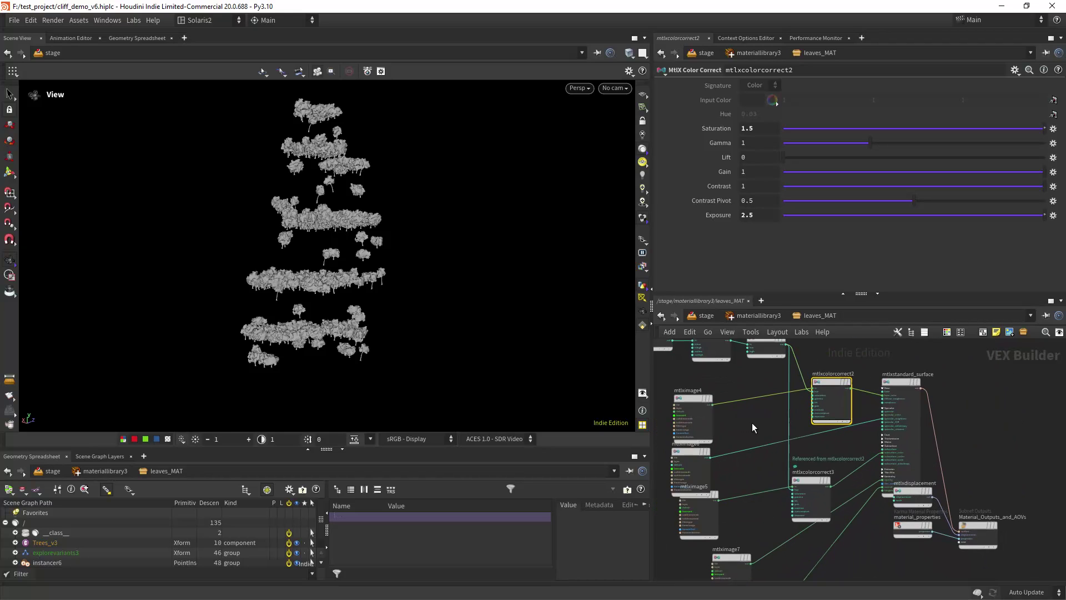
scroll(754, 427, down, 2)
scroll(740, 426, up, 1)
scroll(738, 436, up, 2)
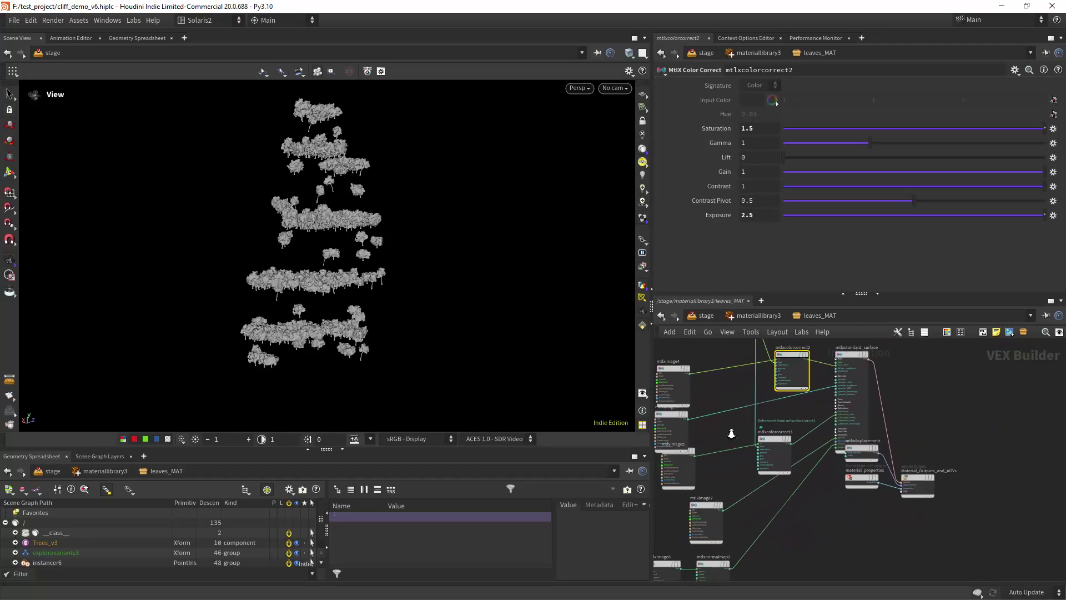
scroll(732, 445, up, 2)
scroll(732, 447, down, 2)
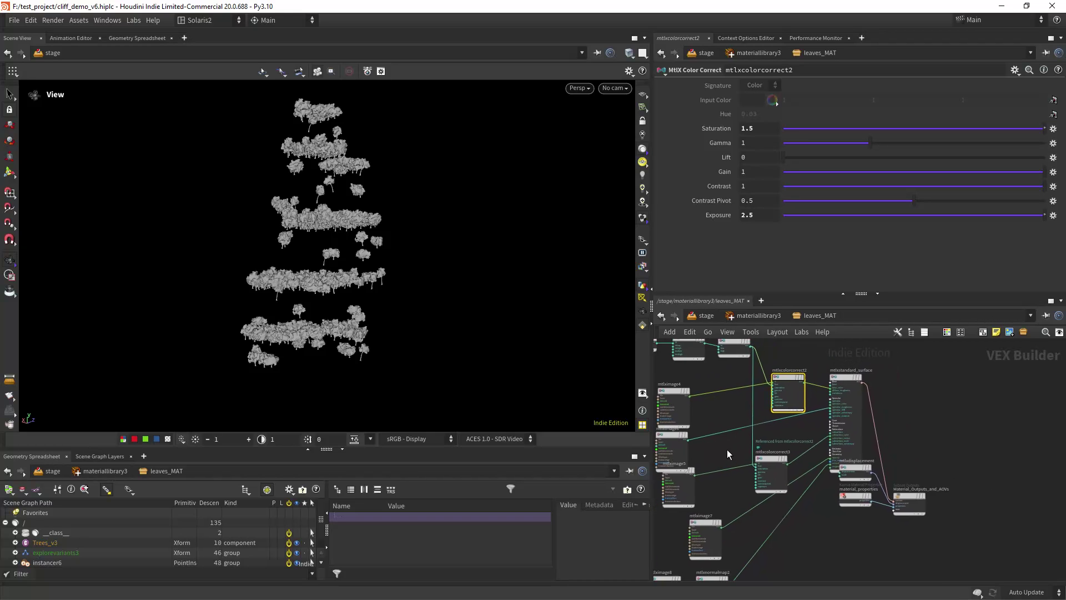
Leave the leaves_MAT network and open the bark_MAT material inside materiallibrary3 to examine its nodes.
scroll(726, 449, up, 2)
scroll(733, 447, down, 3)
middle_drag(737, 440, 734, 447)
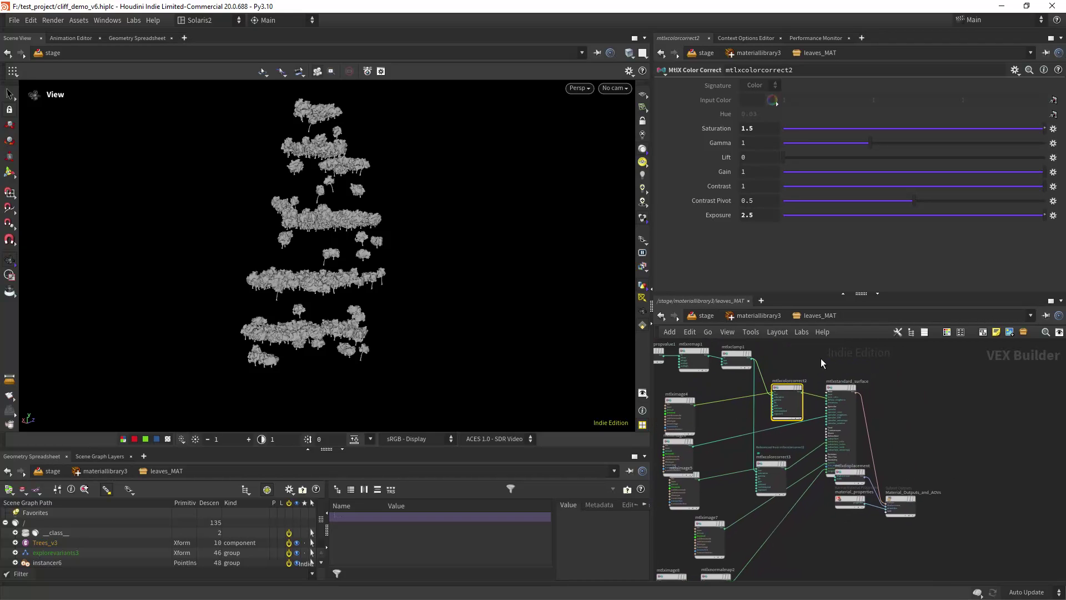
click(759, 316)
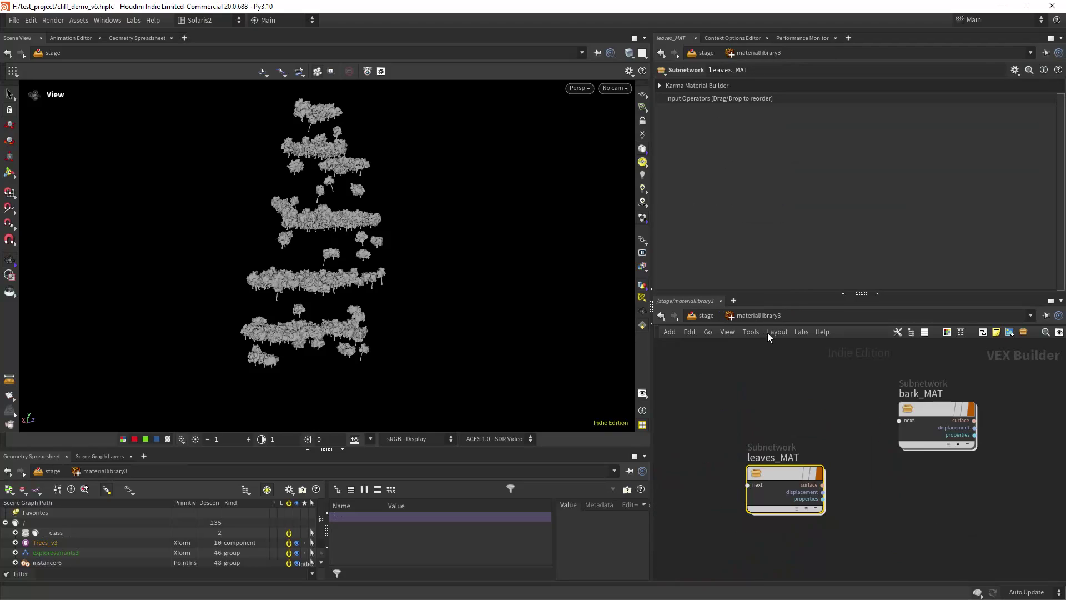
double_click(925, 408)
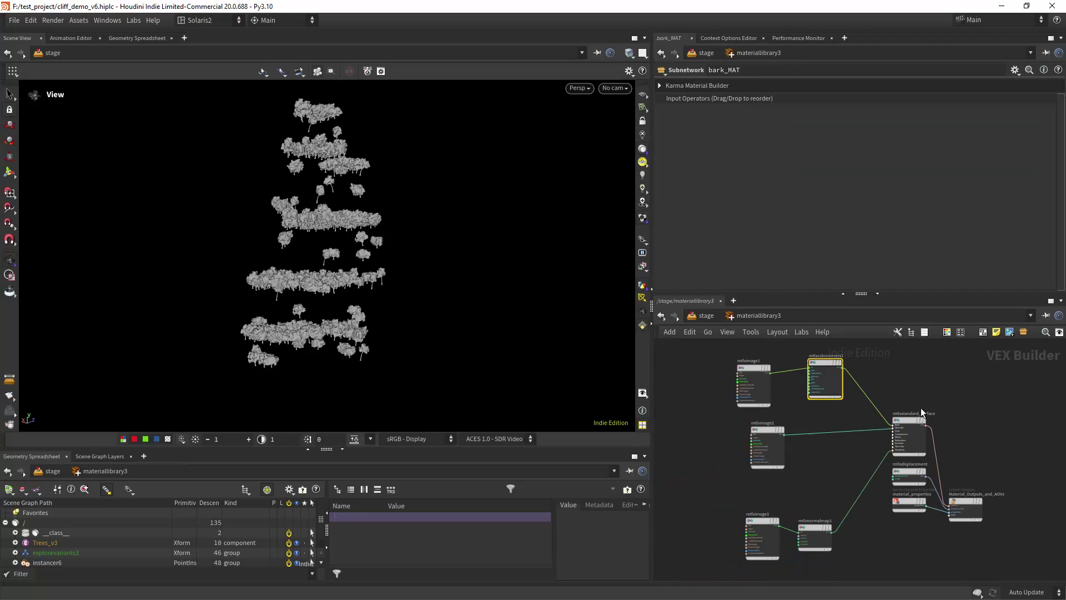
Return to the stage network and display karmarendersettings, showing the cliff's Karma XPU render in a maximized scene view.
click(758, 315)
click(700, 316)
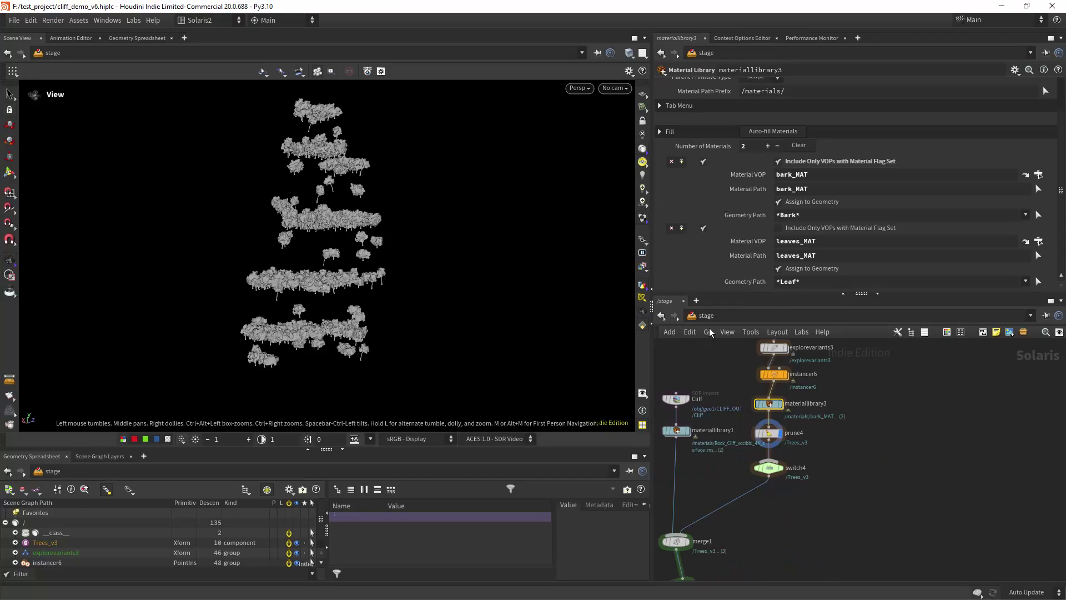
scroll(722, 371, down, 3)
middle_drag(754, 464, 773, 425)
scroll(755, 431, up, 3)
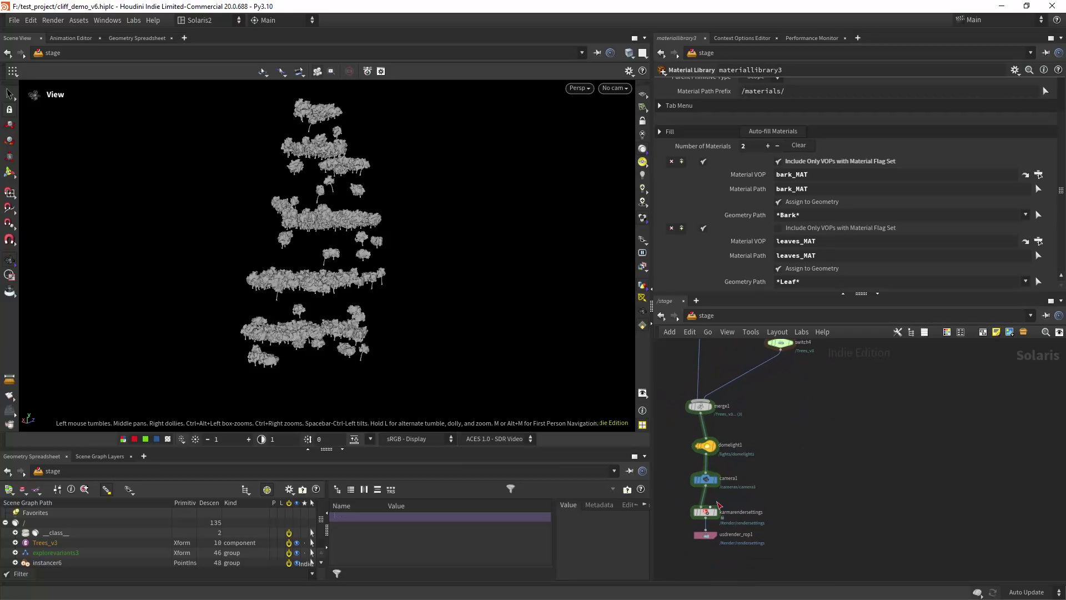
click(718, 508)
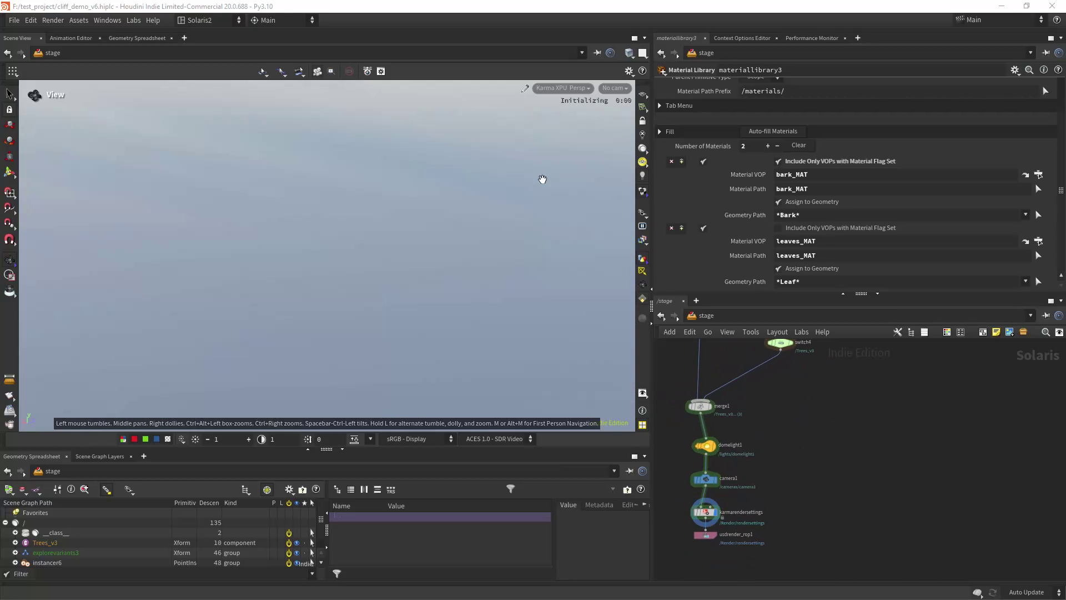
key(ctrl+b)
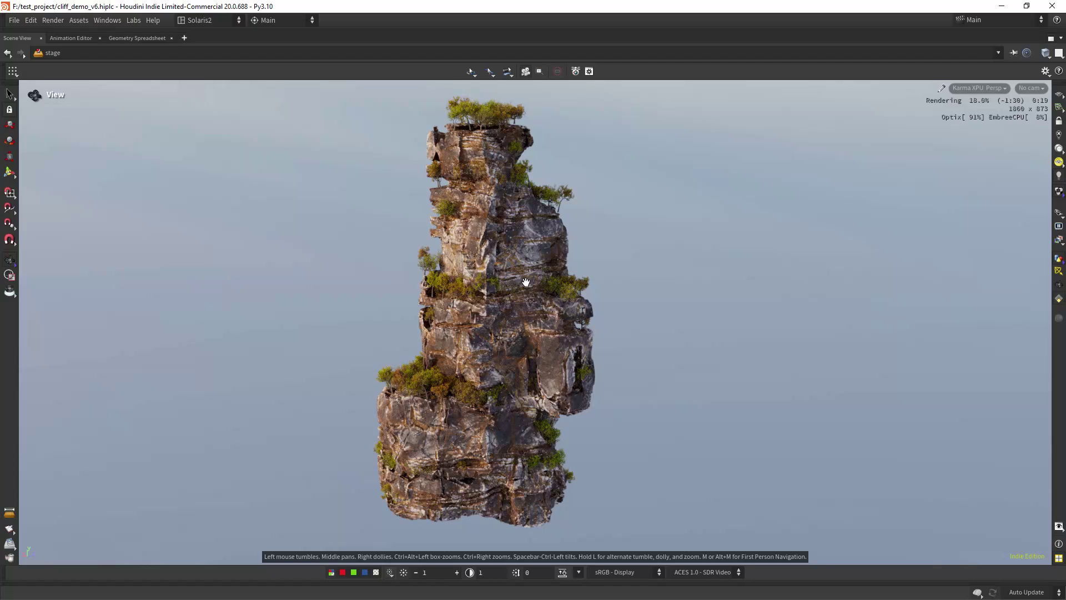